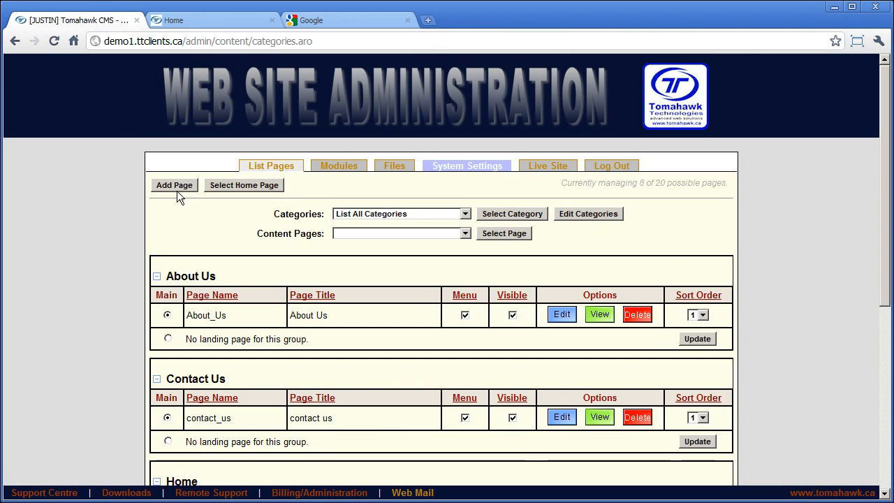
- Open the form for adding a new page, look over its fields, and return to the page list
left_click(175, 189)
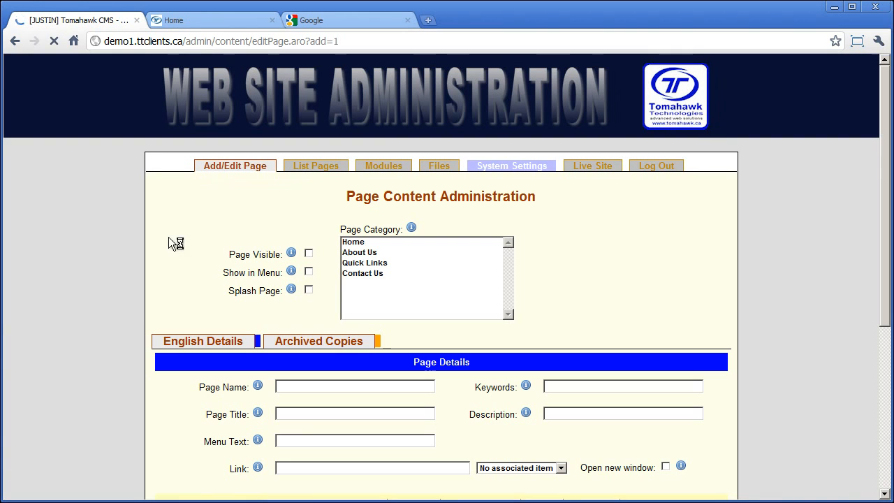
scroll(142, 204, "down", 1)
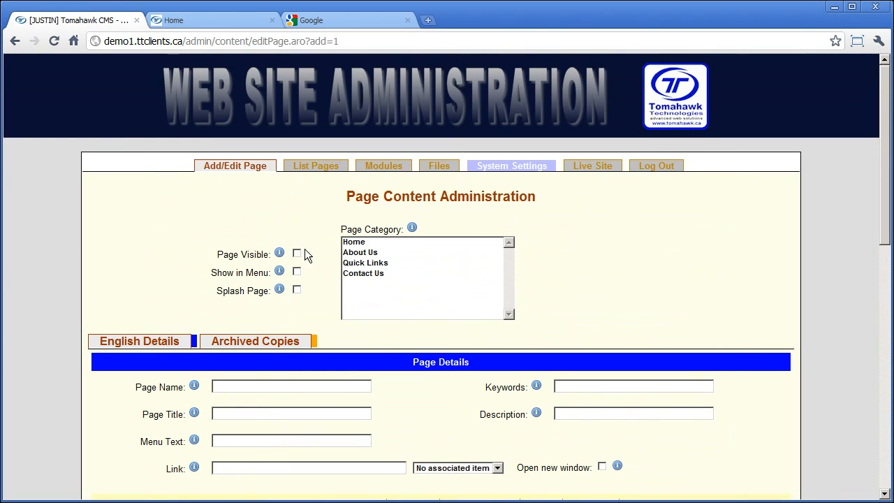
left_click(313, 168)
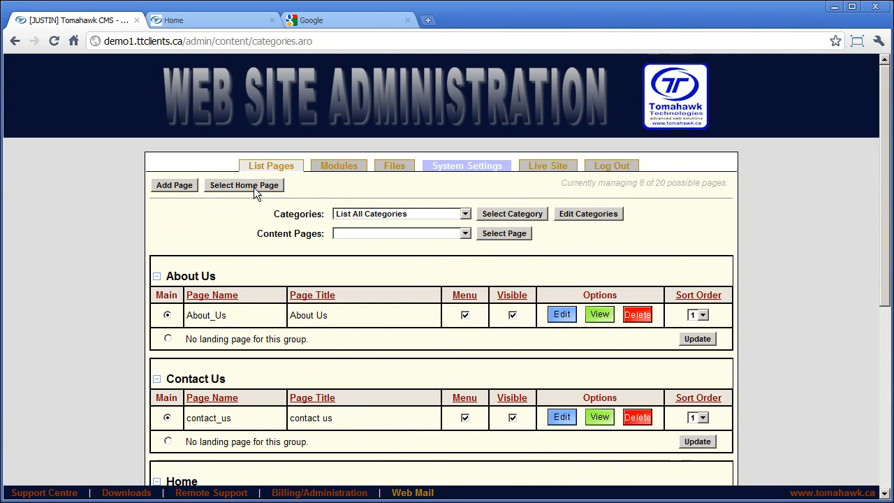
- Switch to the live site and view its About Us page
left_click(189, 22)
left_click(195, 42)
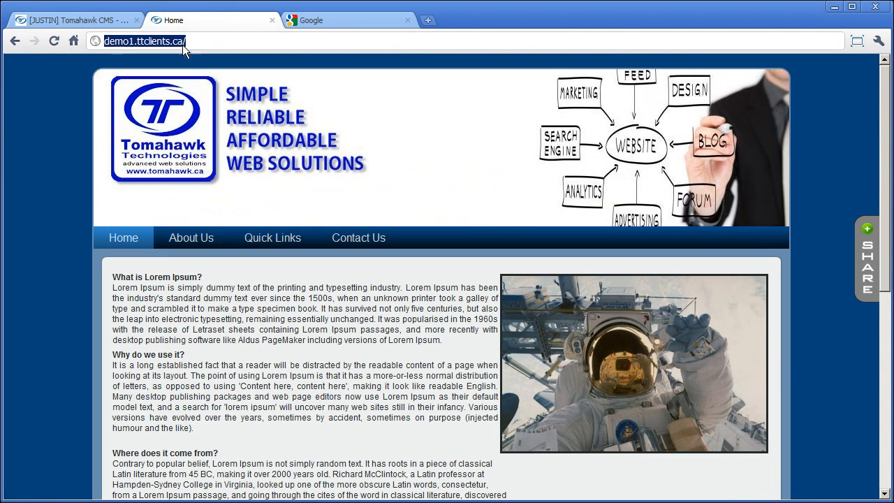
left_click(192, 40)
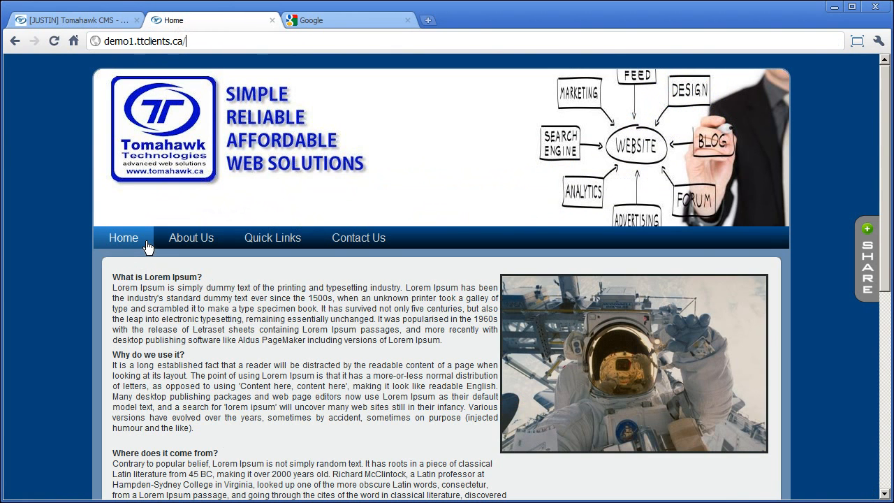
left_click(188, 245)
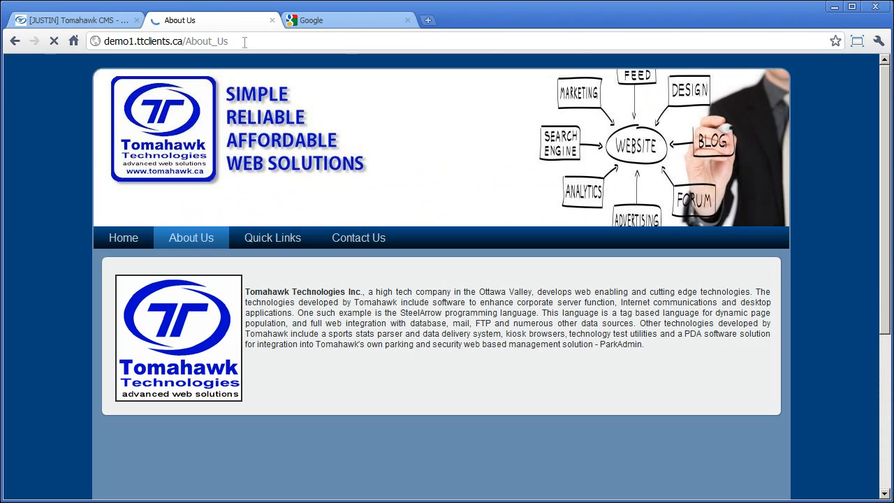
- Remove /About_Us from the live site's address and load demo1.ttclients.ca to check which page serves as home
left_click_drag(217, 41, 241, 40)
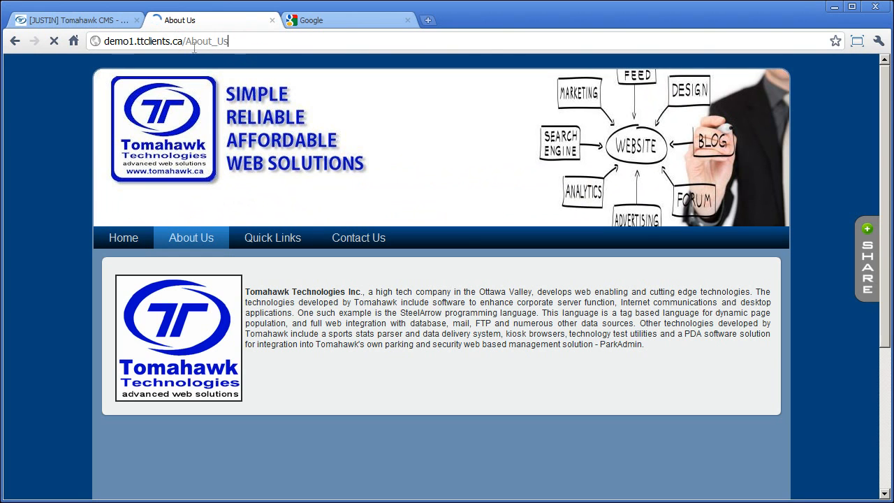
left_click_drag(183, 40, 247, 42)
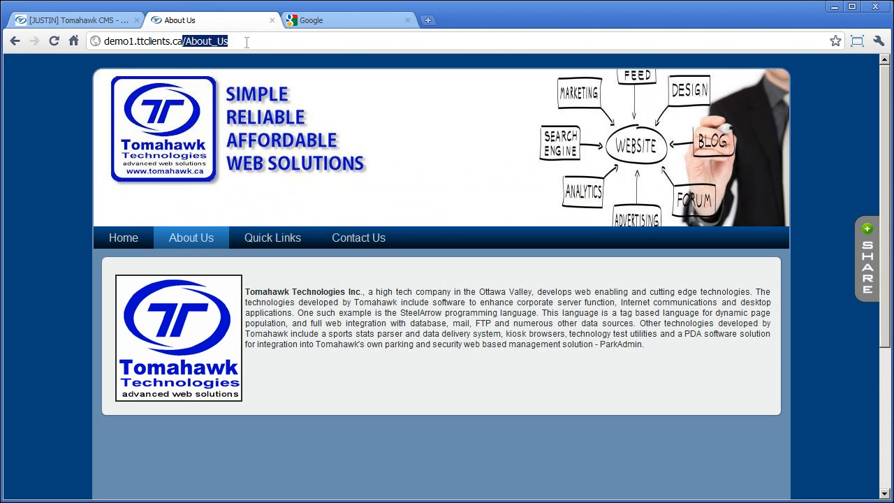
key("BackSpace")
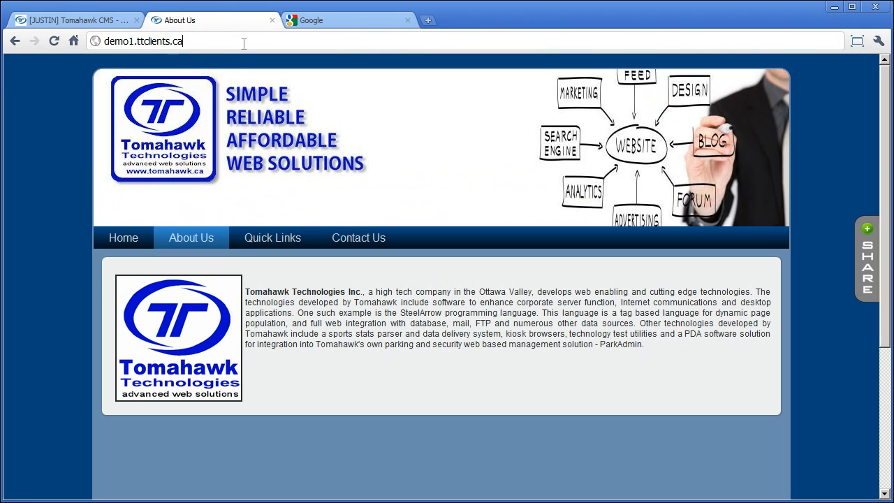
key("Return")
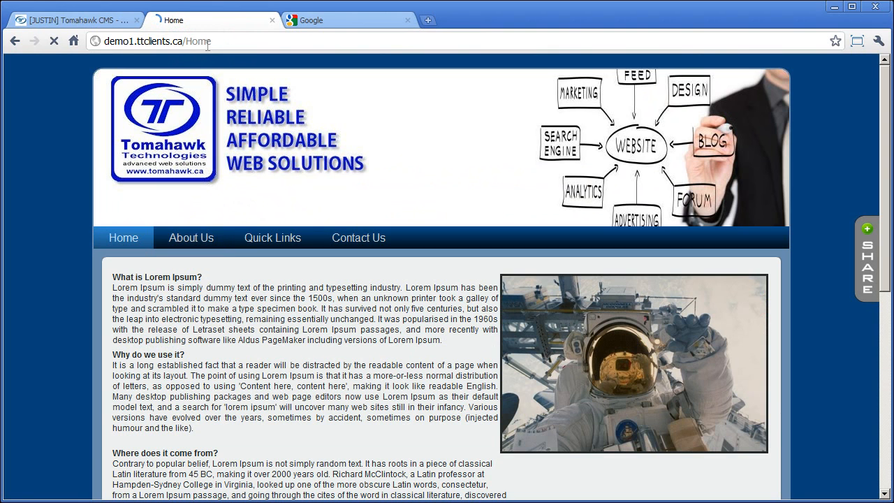
- Return to the site administration and set contact_us as the site's home page
left_click(91, 21)
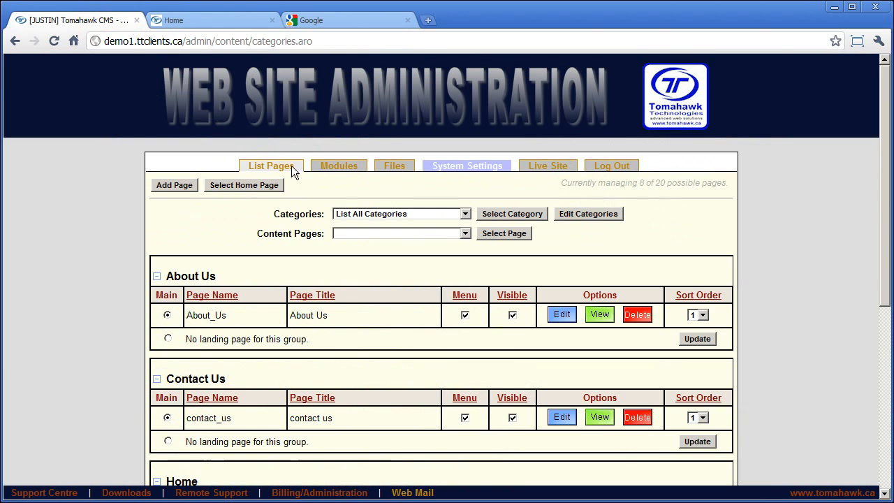
left_click(244, 186)
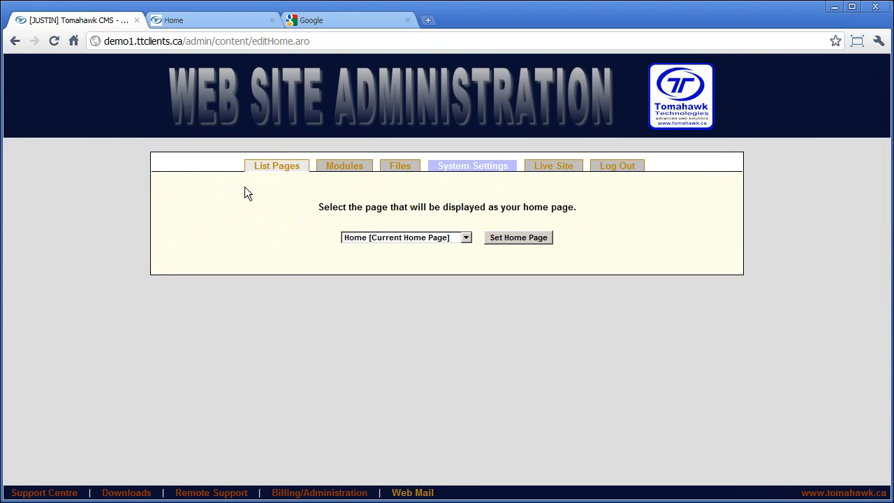
left_click(391, 237)
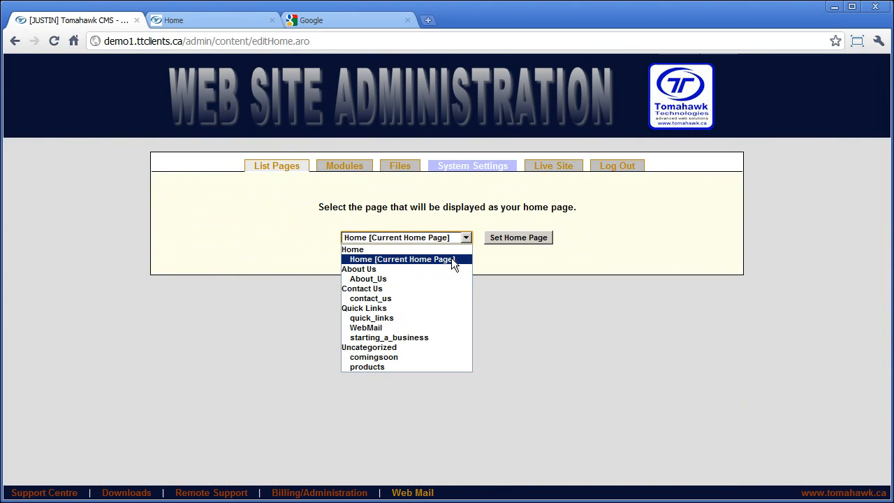
left_click(416, 298)
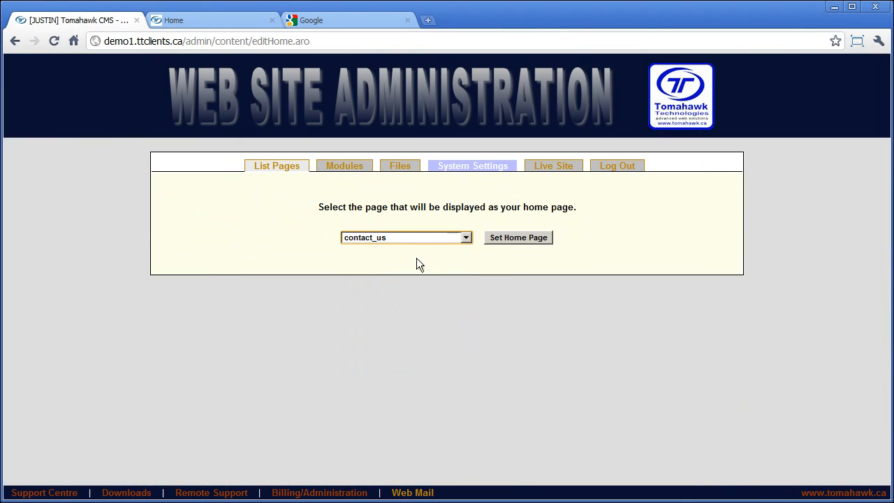
left_click(512, 241)
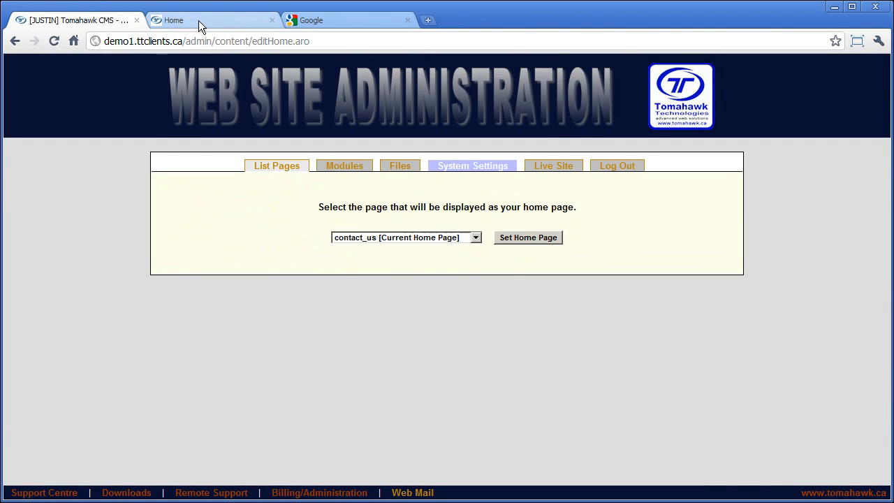
- Clear /Home from the live site's address and load the contact_us page to check the home page change
left_click(199, 20)
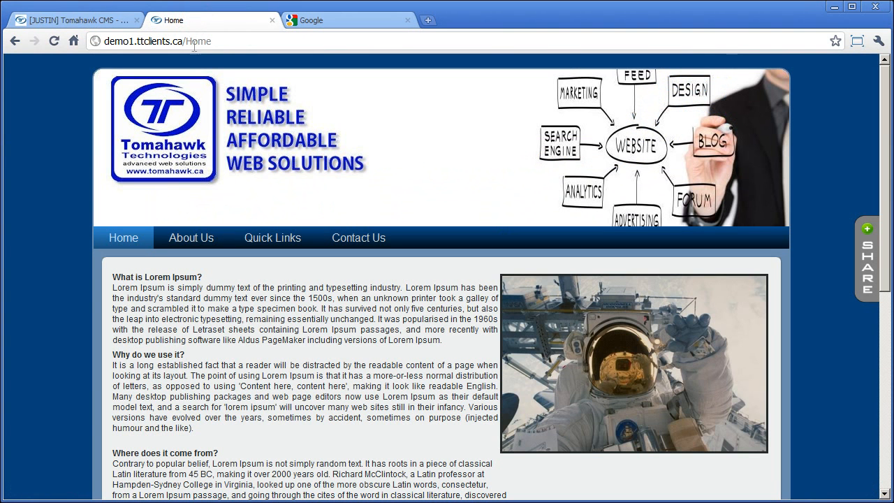
double_click(224, 41)
key("BackSpace")
key("BackSpace")
type("/contact_us")
key("Return")
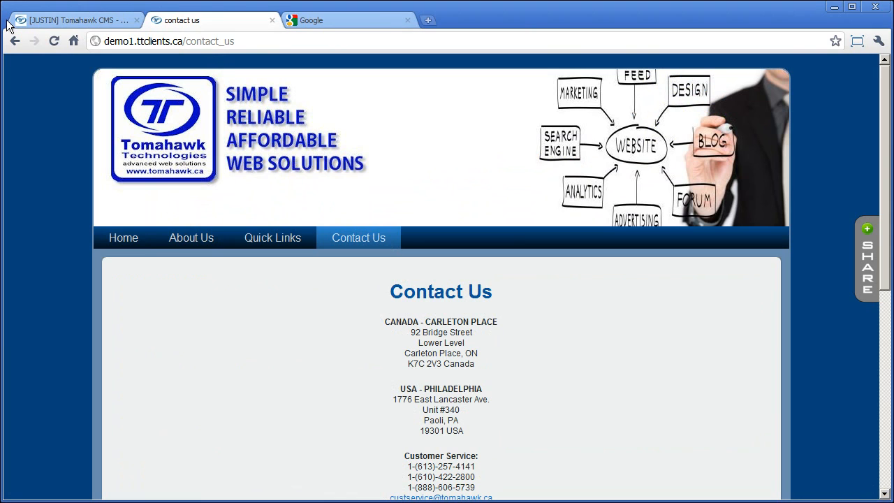
- Go back to the site administration and set Home as the site's home page
left_click(63, 21)
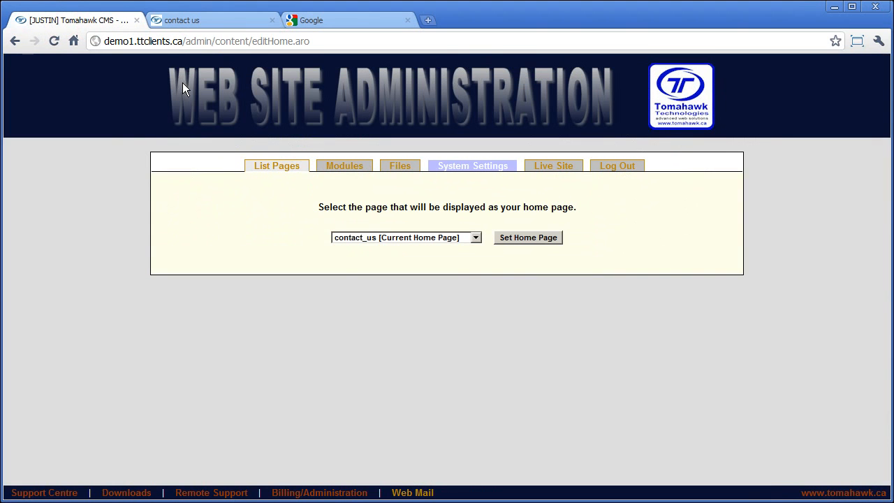
left_click(415, 241)
left_click(395, 257)
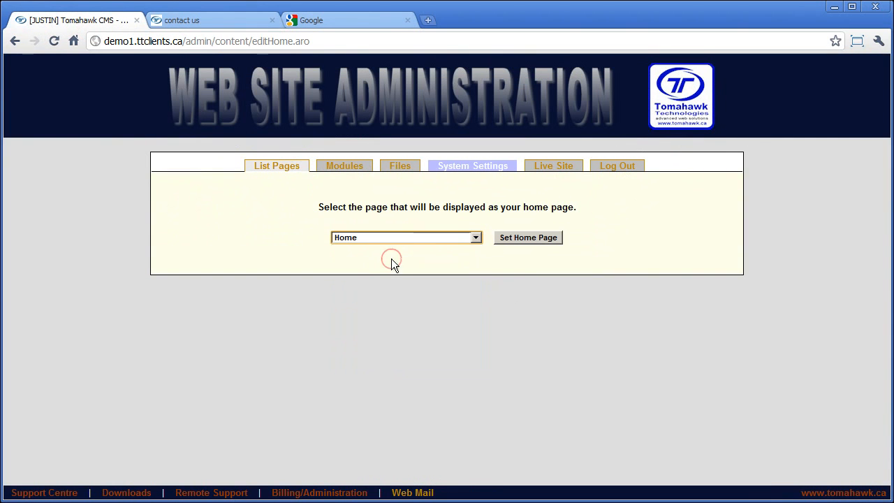
left_click(531, 241)
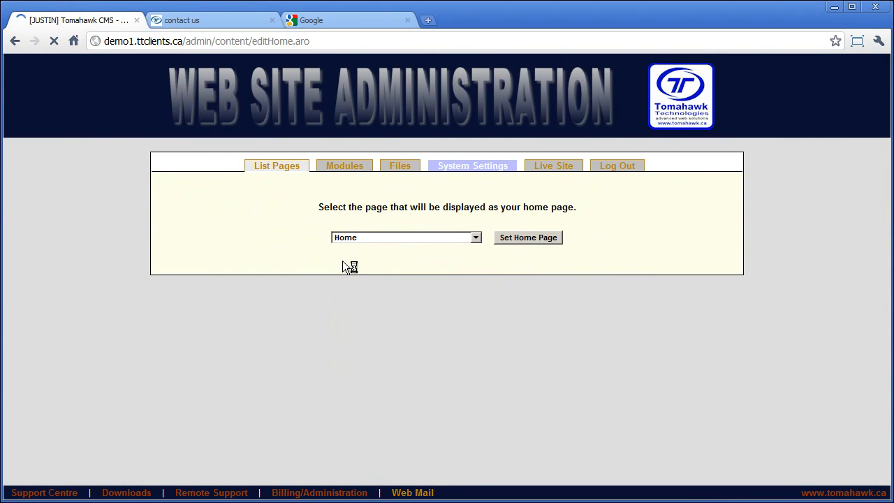
- Open the page list and examine the pages in each category and the uncategorized content pages
left_click(276, 169)
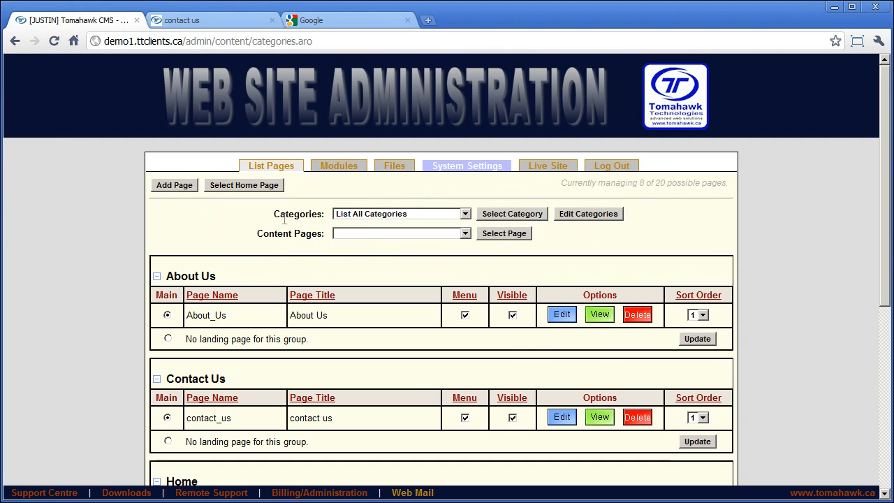
scroll(244, 238, "down", 1)
scroll(244, 238, "down", 4)
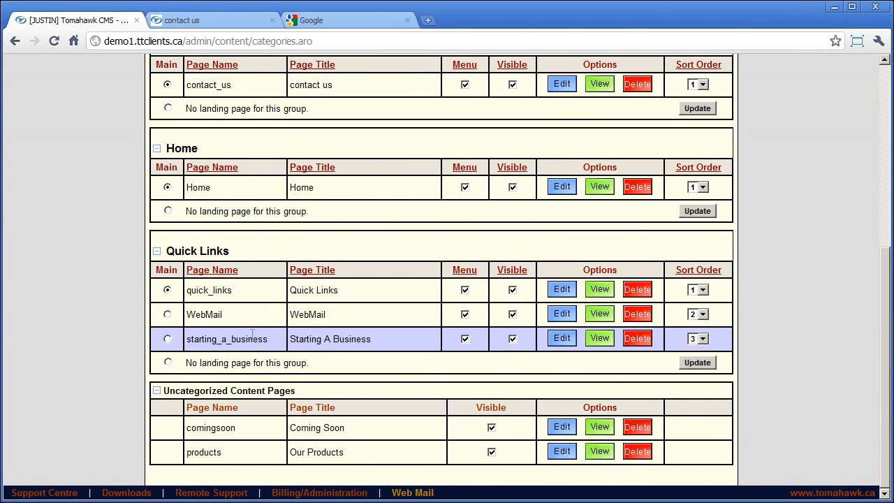
scroll(336, 339, "up", 3)
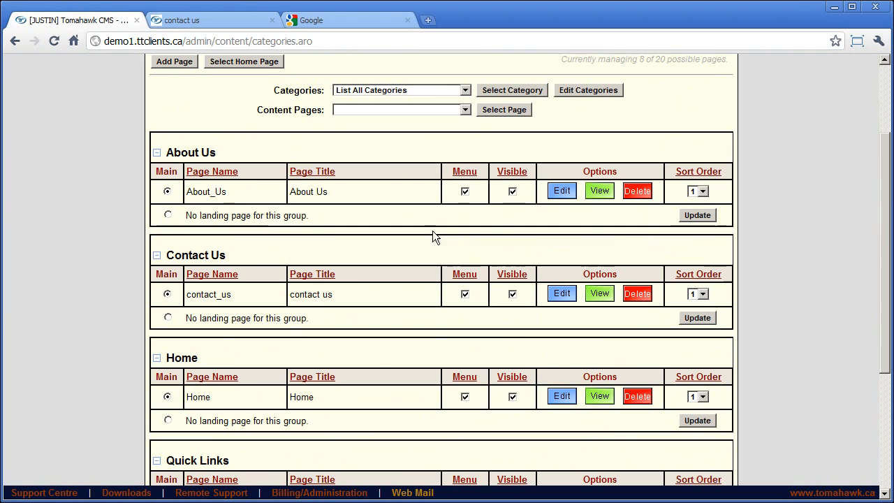
scroll(357, 204, "down", 3)
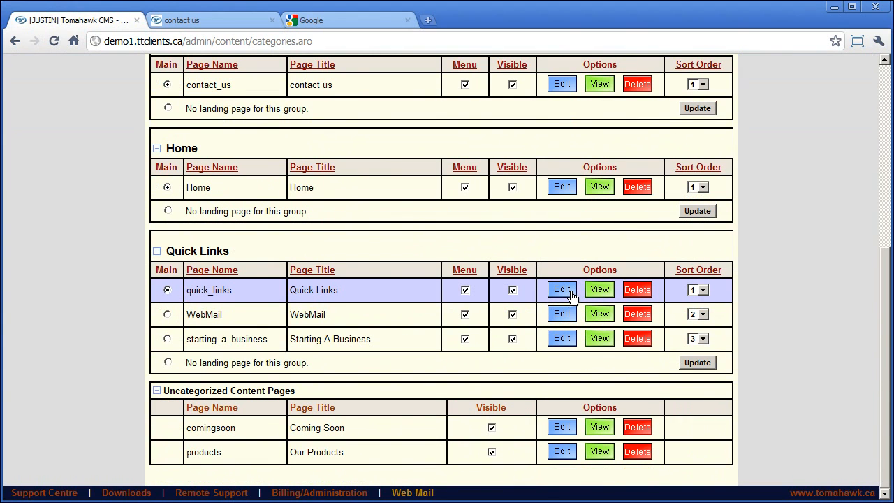
scroll(545, 288, "up", 4)
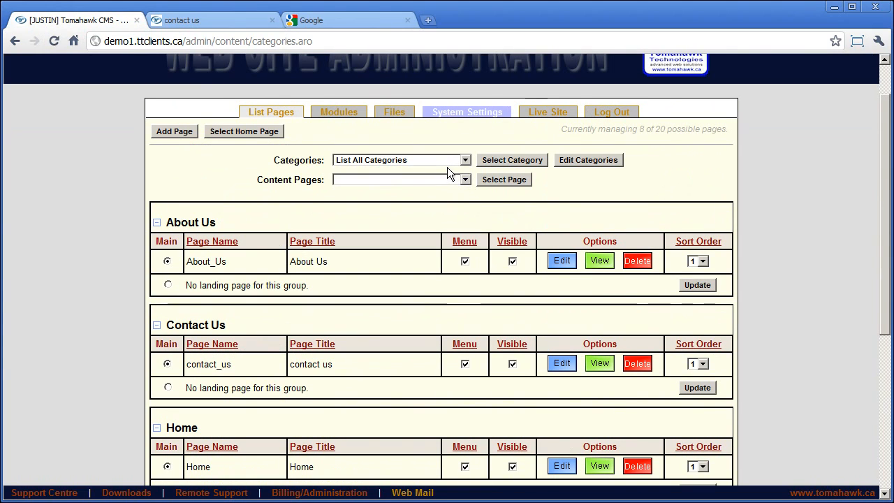
- Filter the page list to the About Us category
left_click(404, 161)
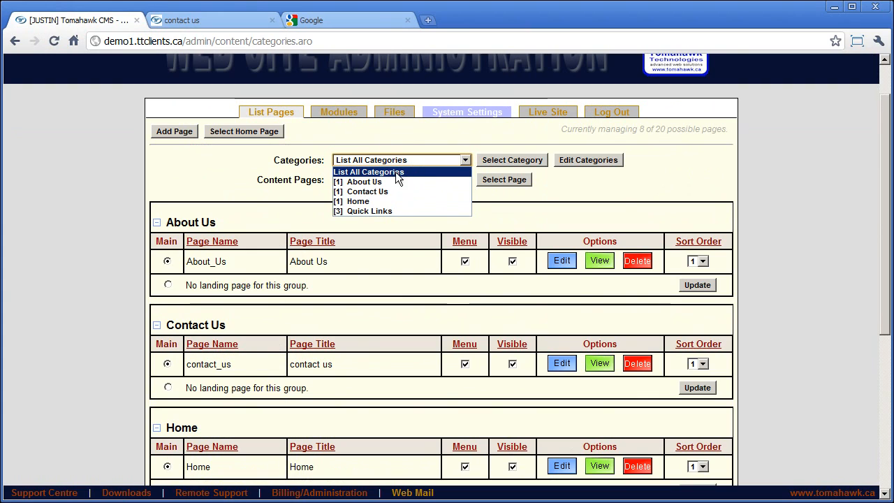
left_click(219, 177)
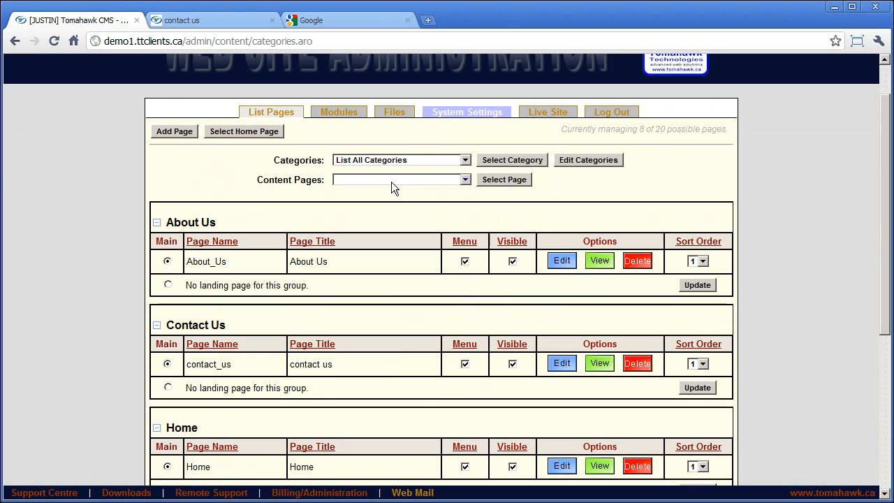
left_click(383, 159)
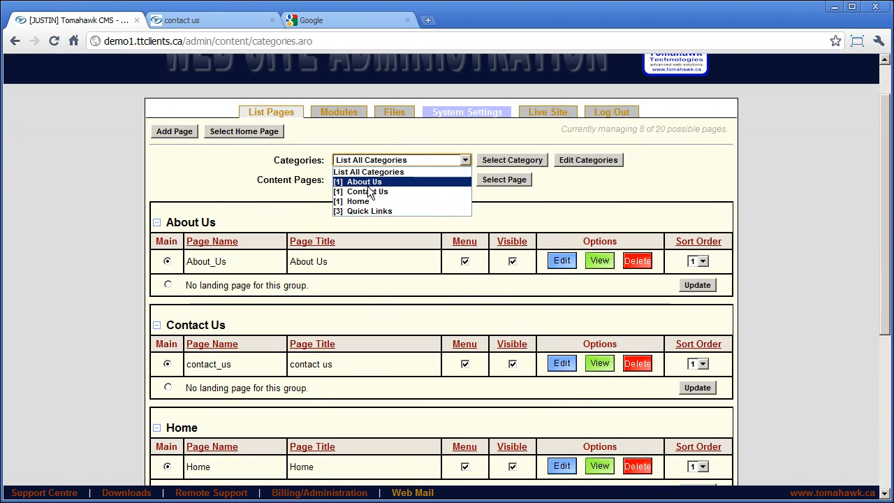
left_click(373, 182)
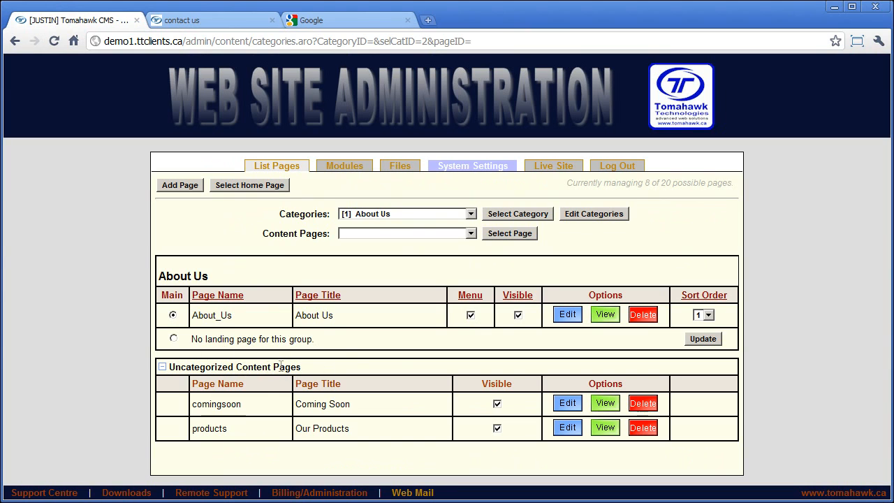
- Examine the category names in the live site's navigation menu and return to the site administration
left_click(175, 28)
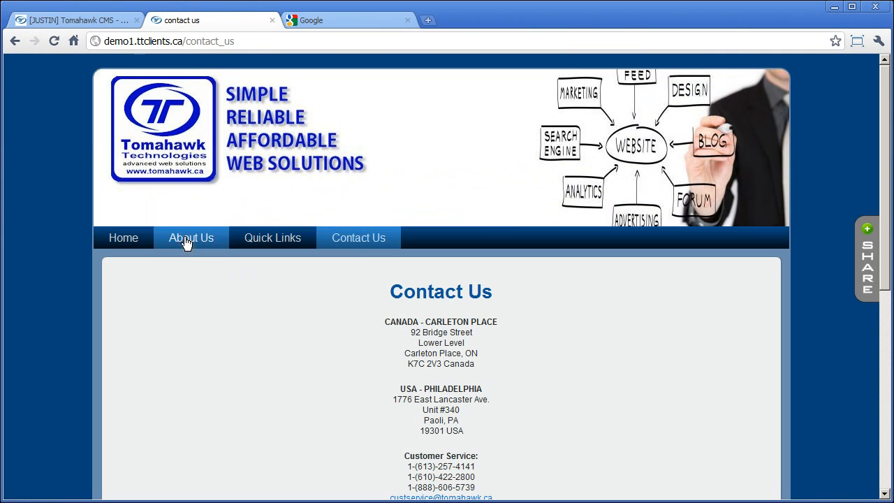
mouse_move(316, 235)
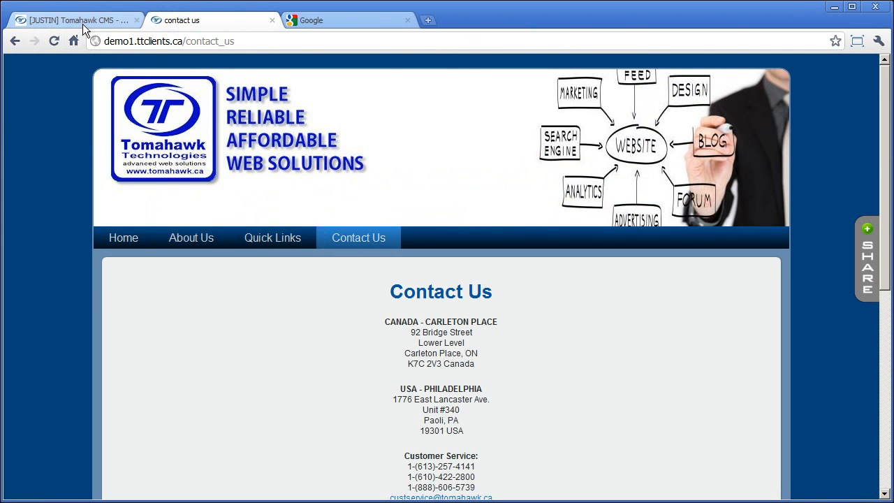
left_click(82, 23)
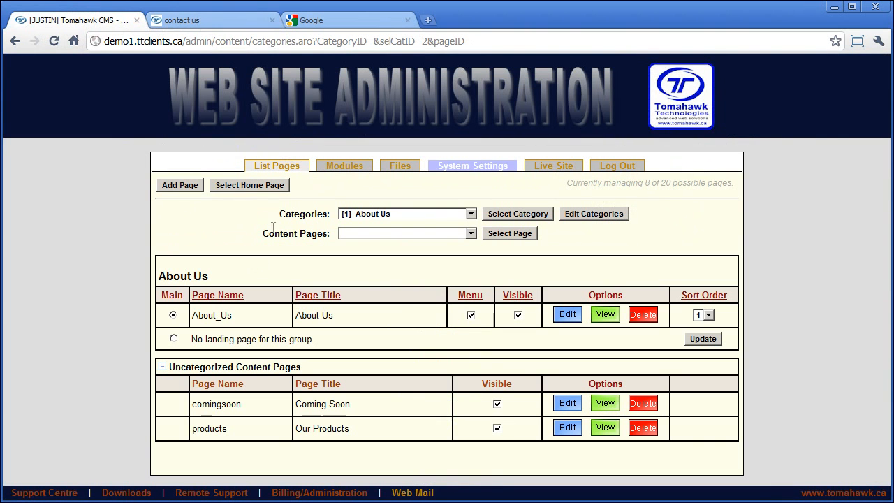
- Filter the page list to the Contact Us category and inspect its heading and page entry
left_click(386, 214)
left_click(373, 245)
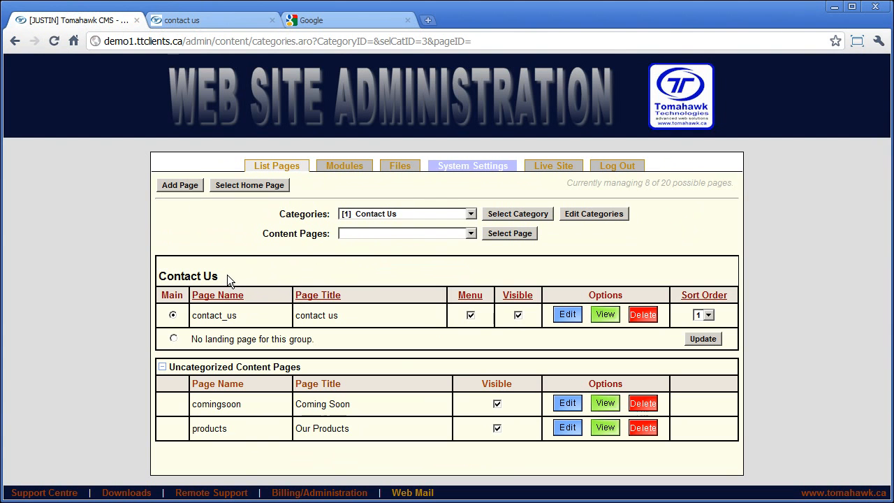
left_click_drag(227, 275, 157, 277)
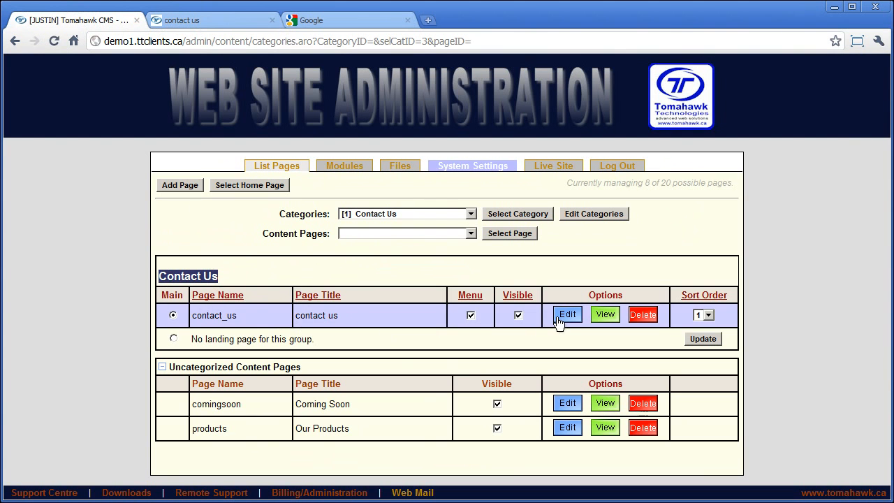
left_click(222, 221)
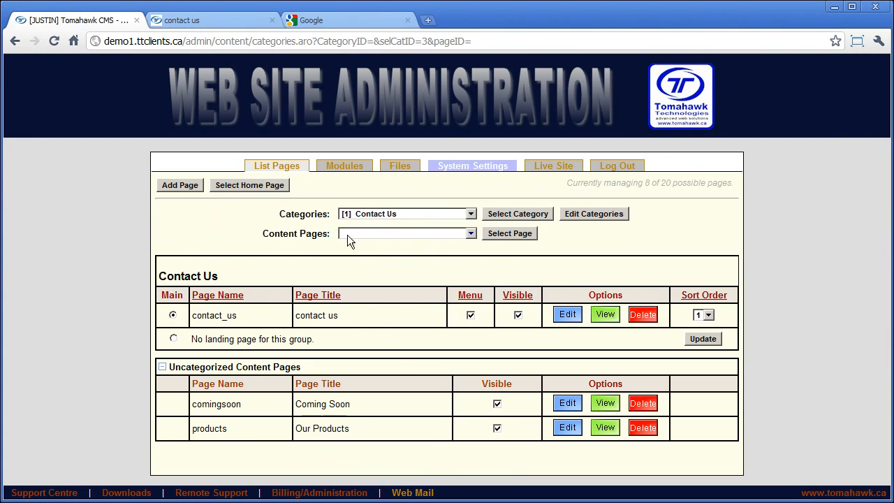
- Open the About_Us page from the content page list, examine its page details and category, and return to the page list
left_click(382, 234)
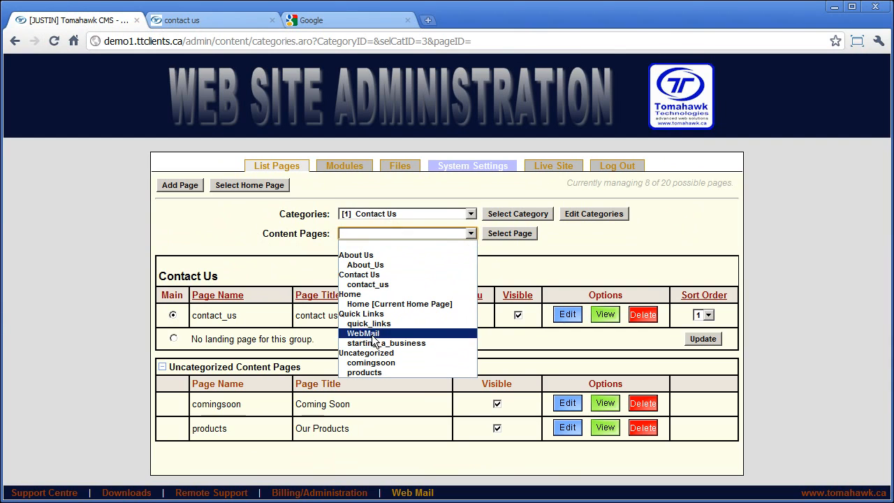
left_click(368, 265)
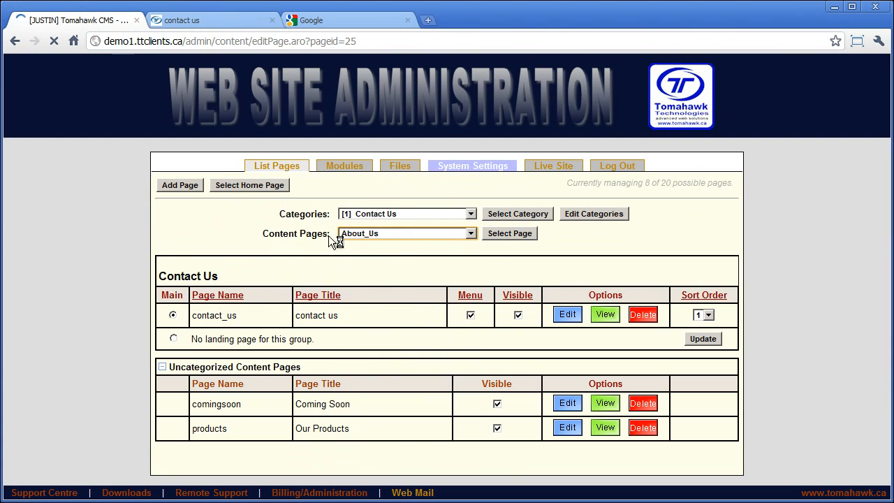
scroll(198, 254, "down", 3)
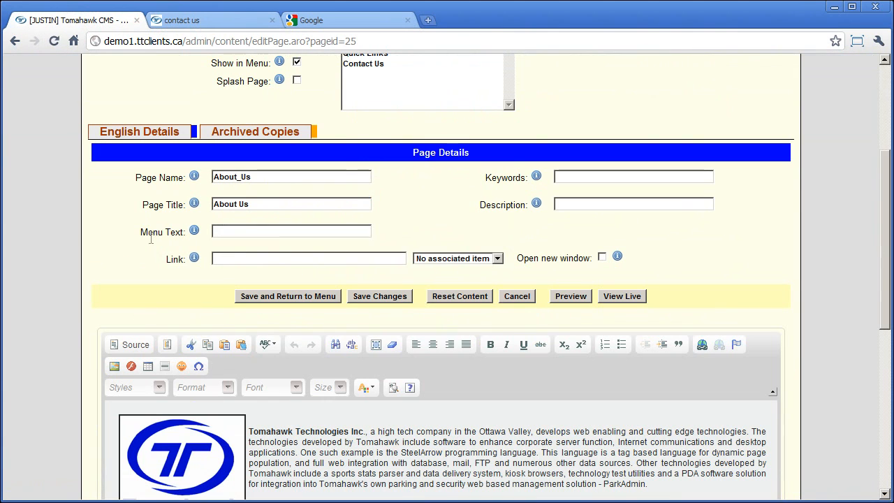
scroll(140, 202, "up", 1)
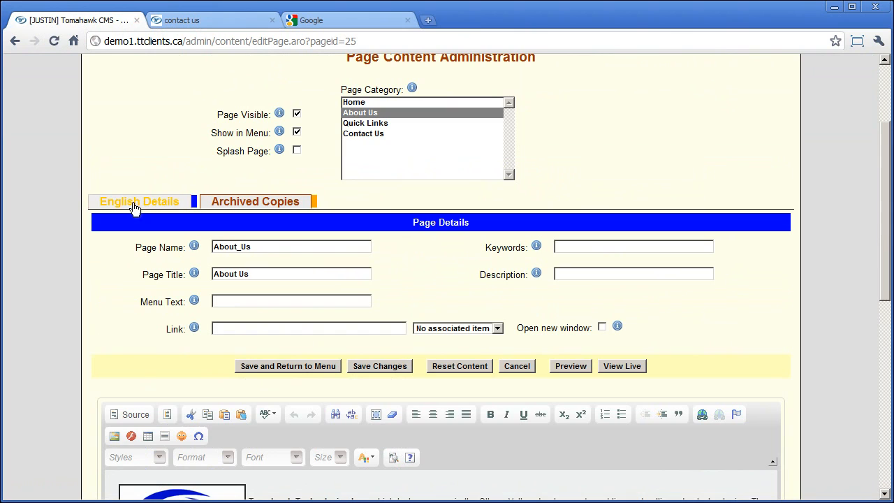
scroll(130, 168, "up", 2)
left_click(14, 41)
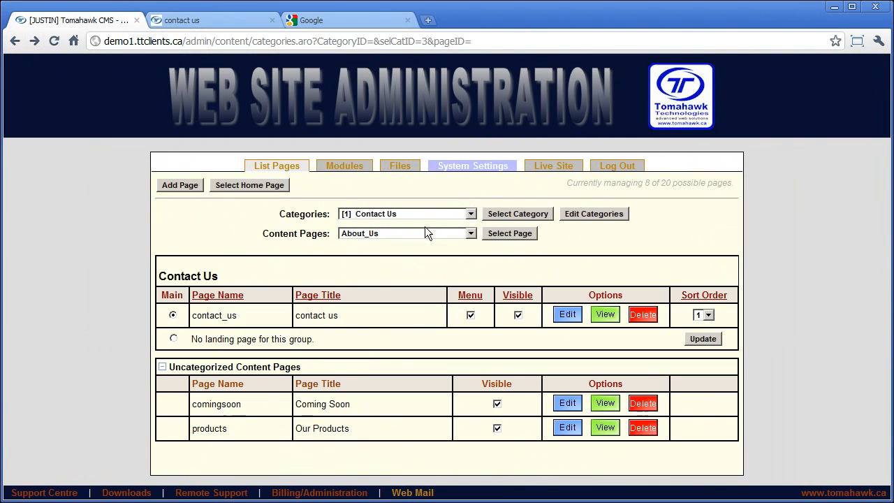
- Review the content page choices and the note on how many pages are being managed
left_click(402, 233)
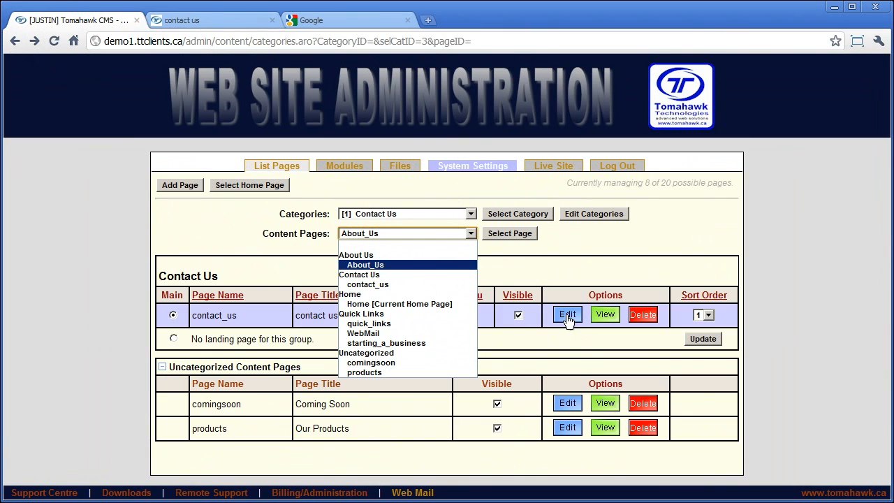
left_click(555, 251)
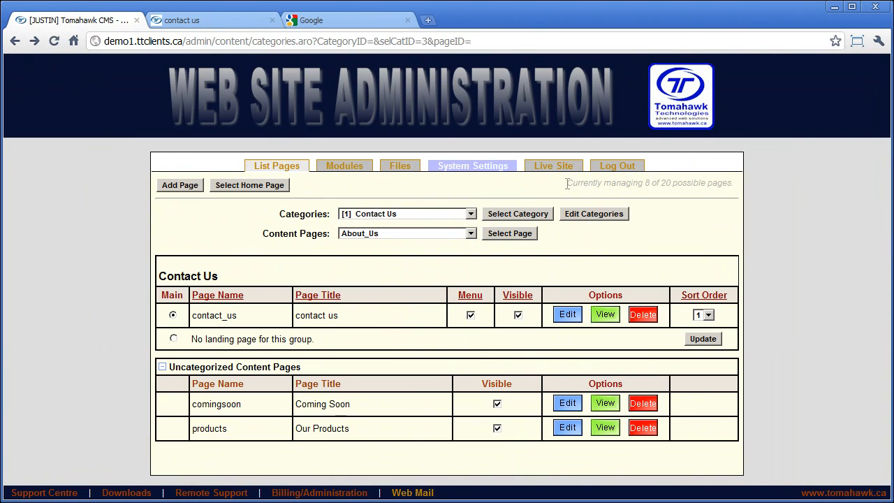
left_click_drag(567, 183, 735, 183)
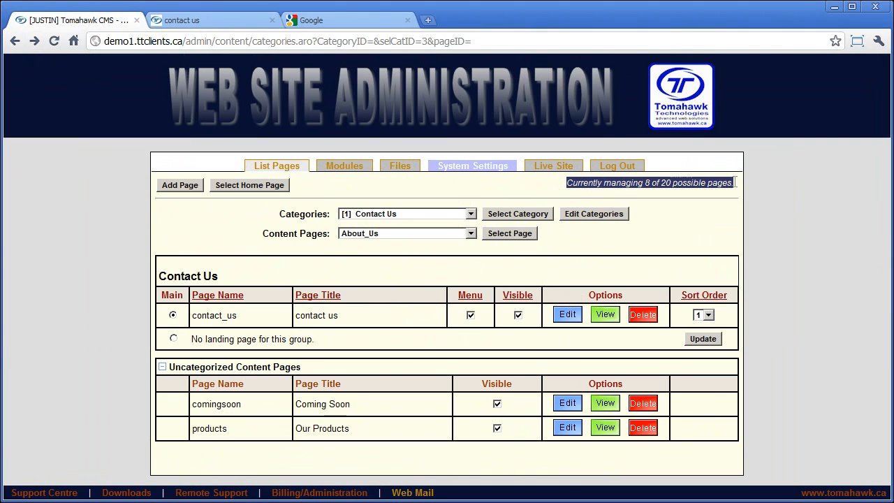
left_click(668, 189)
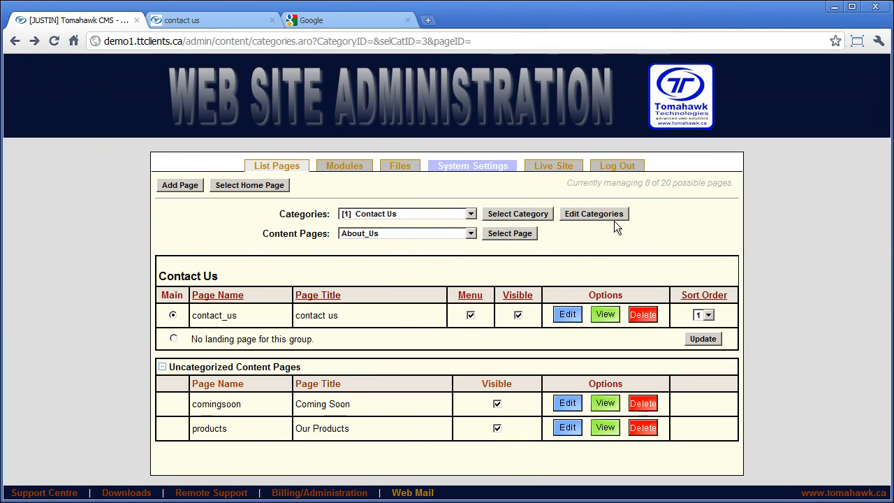
- Open the category editor and compare its categories with the live site's navigation menu
left_click(593, 213)
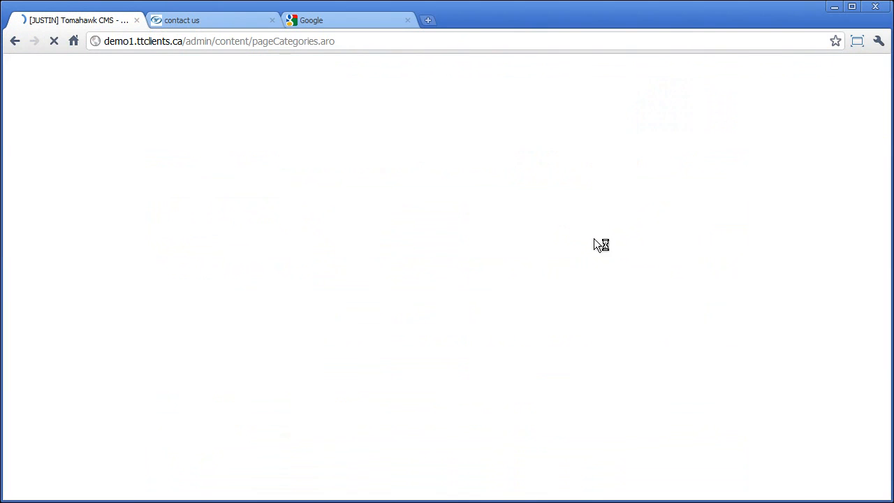
left_click(190, 23)
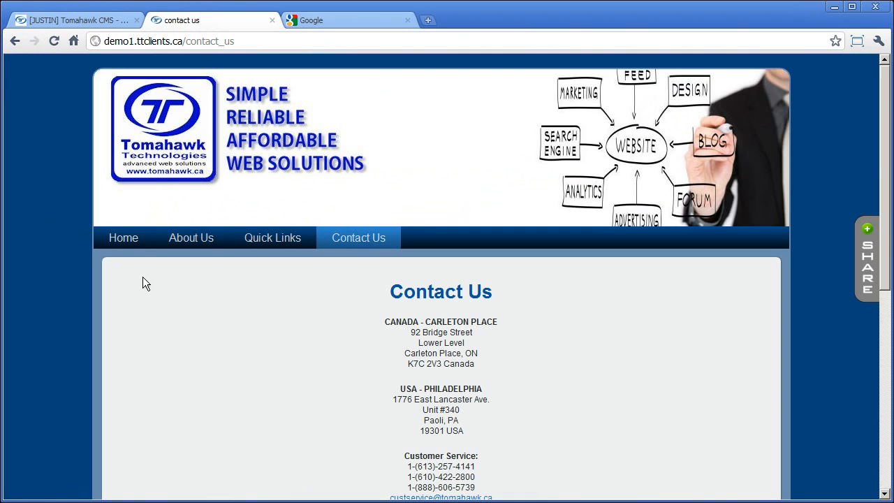
left_click(112, 25)
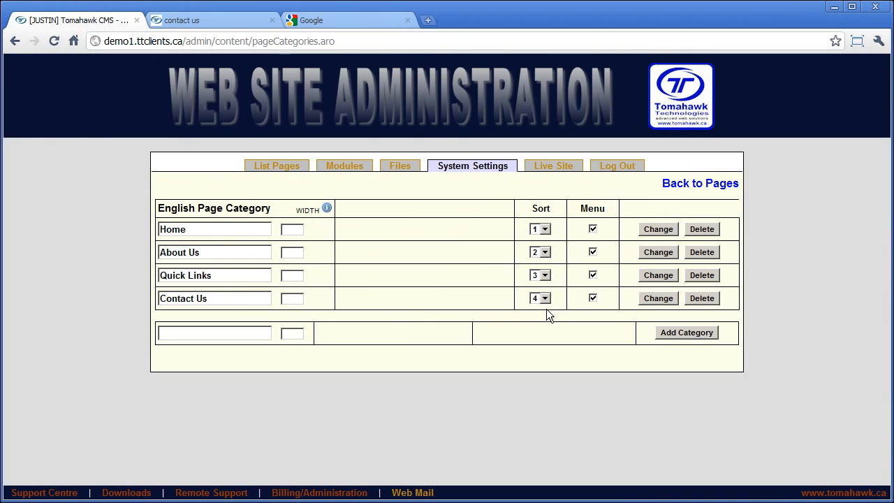
- Add a new page category named Products
left_click(190, 329)
type("Pro")
type("ducts")
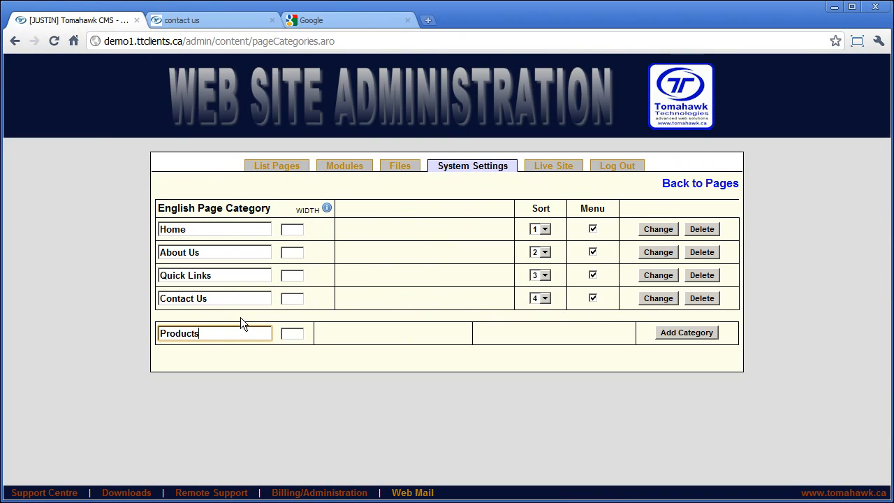
left_click(686, 333)
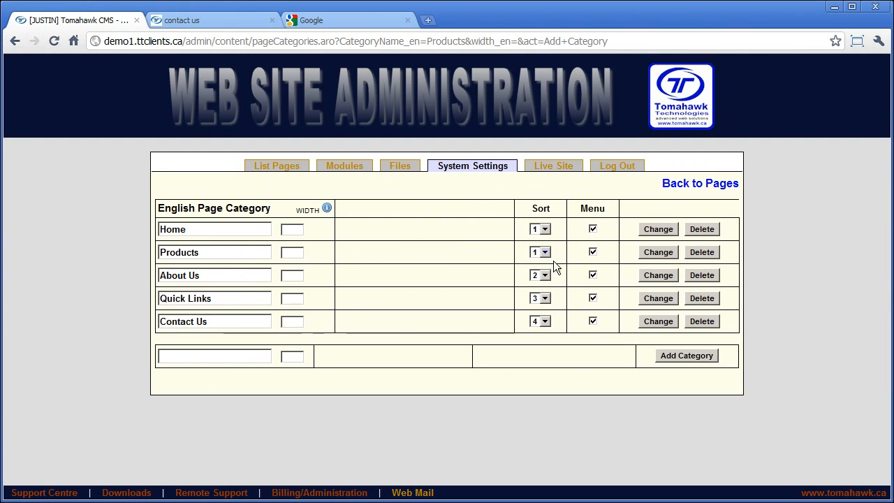
- Set the Products category's sort order to 5 and apply the change
left_click(547, 255)
left_click(538, 308)
left_click(653, 252)
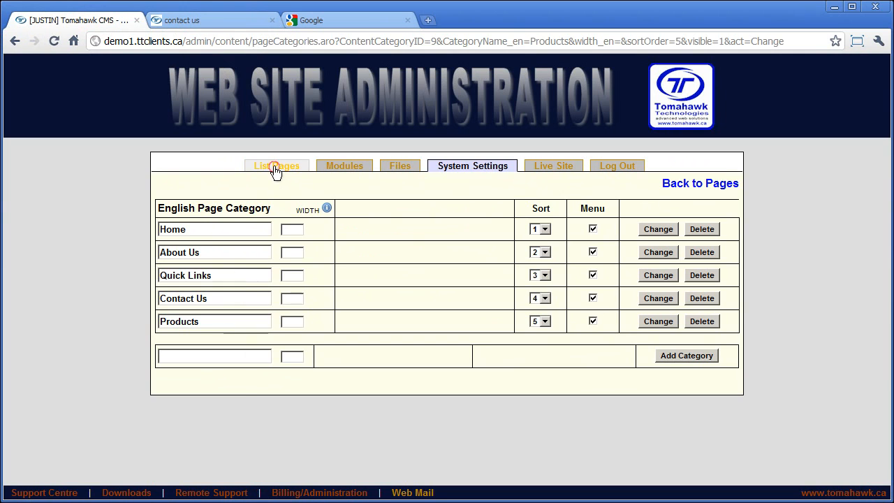
- Return to the page list, test the Products entry in the live site's navigation menu, and come back to the administration
left_click(275, 168)
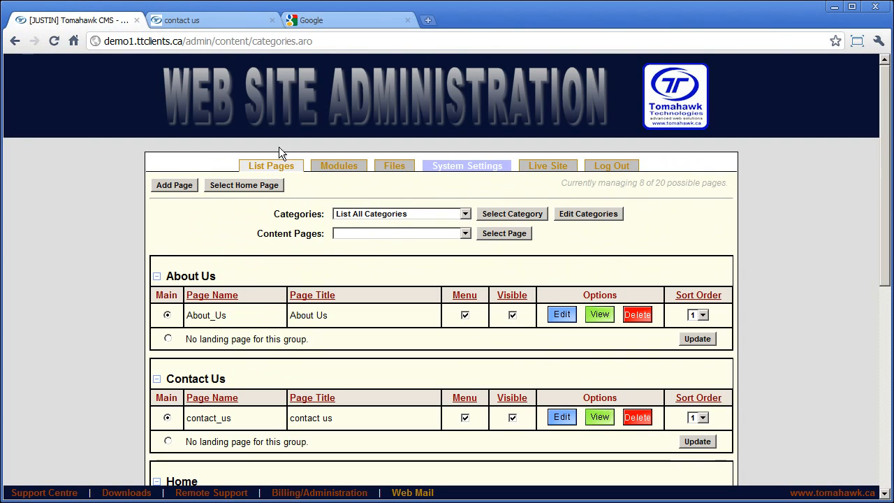
left_click(194, 25)
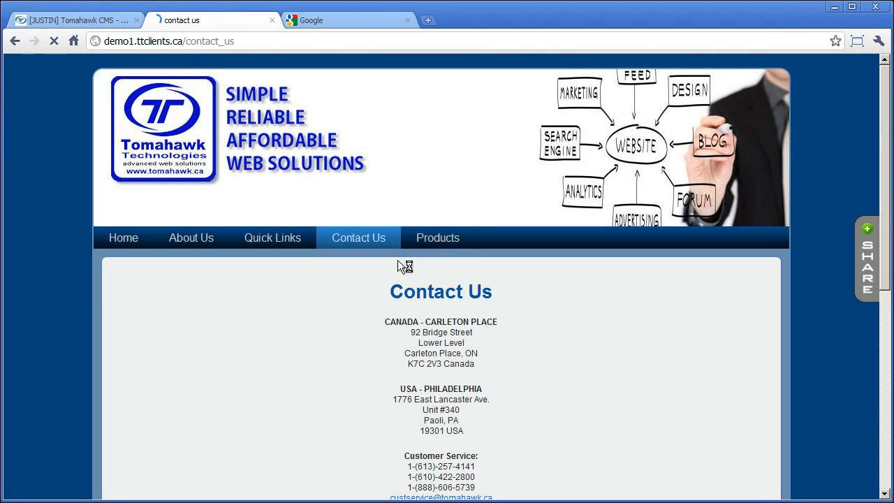
left_click(432, 240)
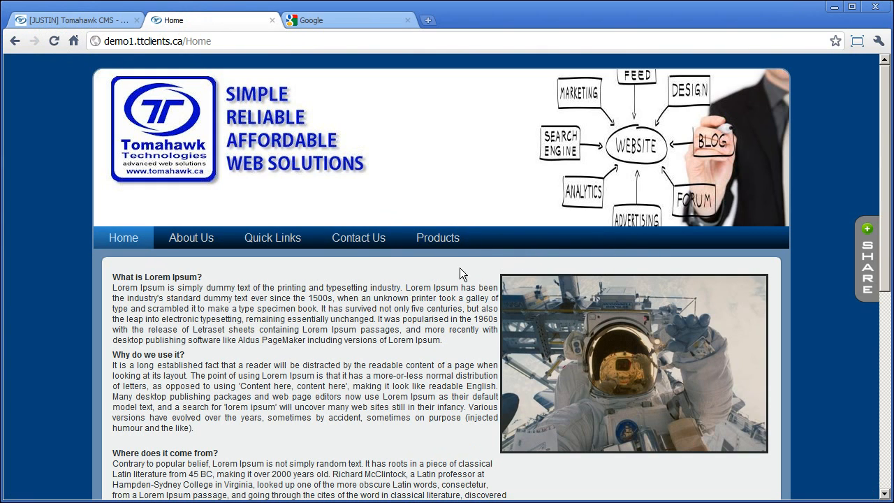
mouse_move(273, 239)
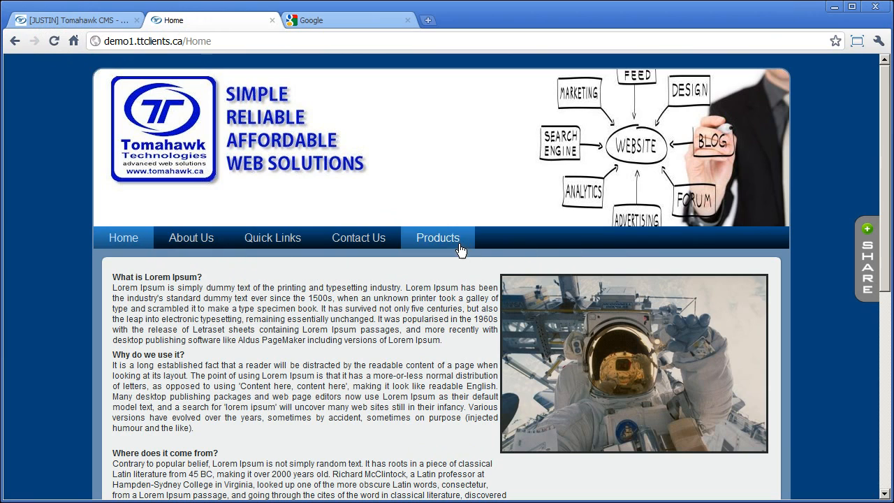
left_click(94, 24)
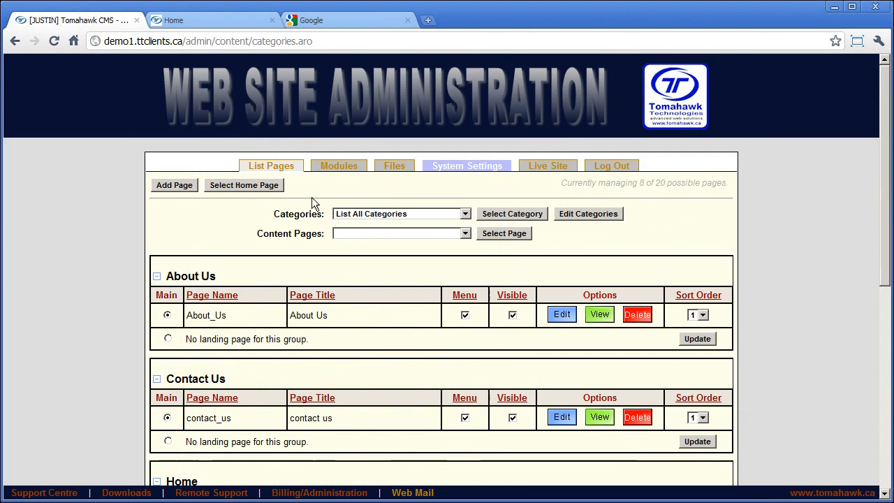
- Examine the Products category and the uncategorized content pages in the page list
left_click(283, 172)
scroll(93, 241, "down", 2)
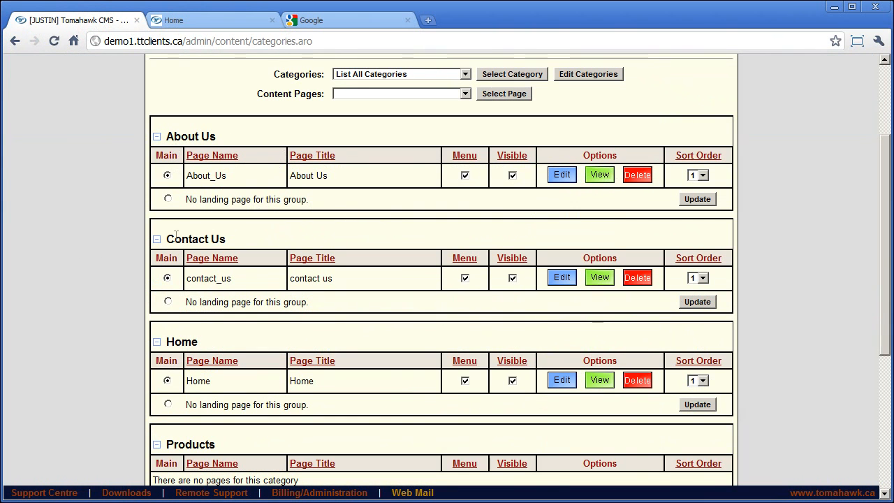
scroll(260, 301, "down", 3)
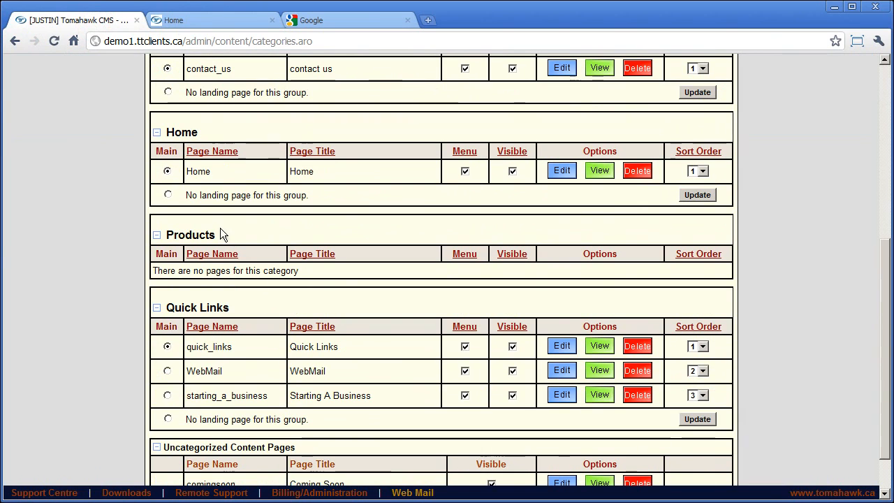
left_click_drag(220, 229, 168, 234)
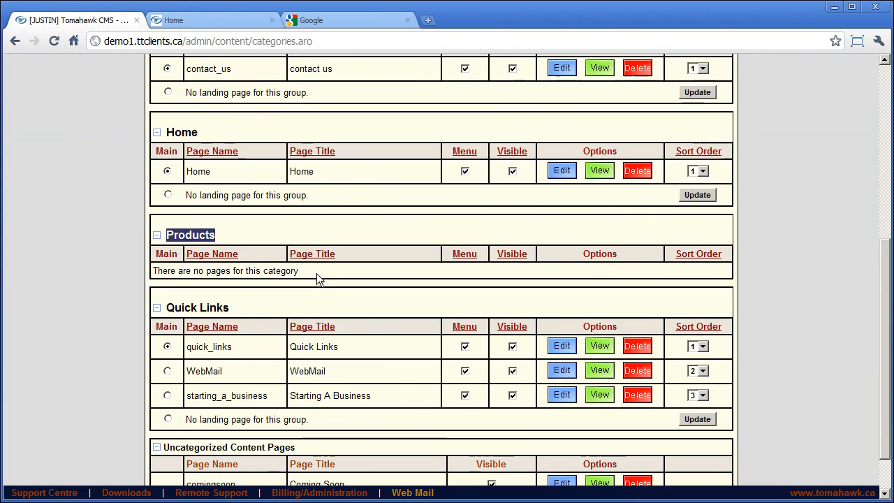
scroll(314, 280, "down", 1)
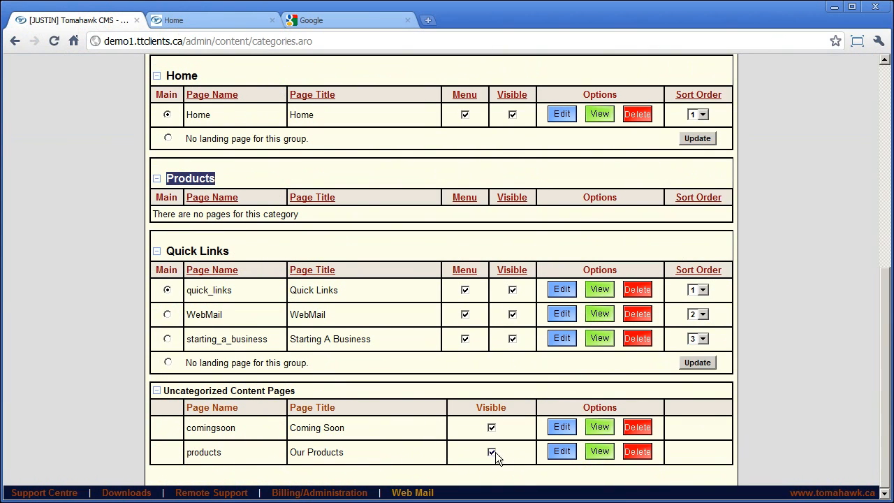
- Assign the uncategorized products page to the Products category, check the live site's menu, and save the page changes
left_click(565, 453)
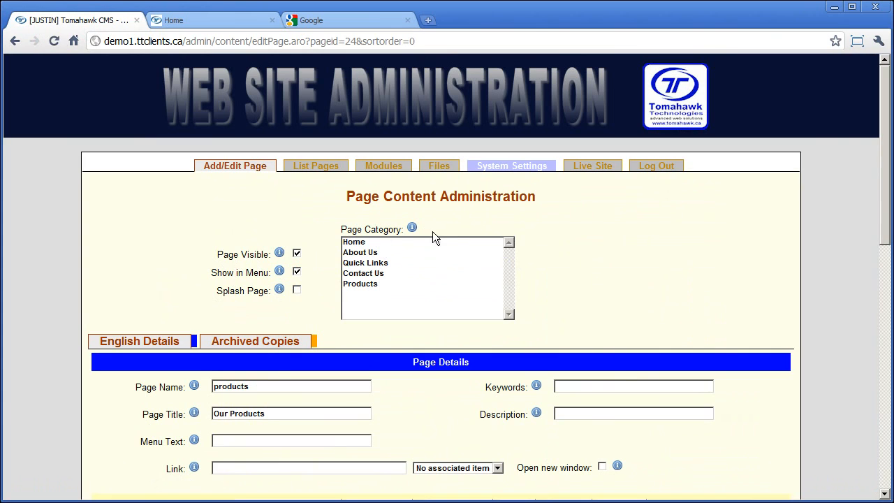
left_click(371, 286)
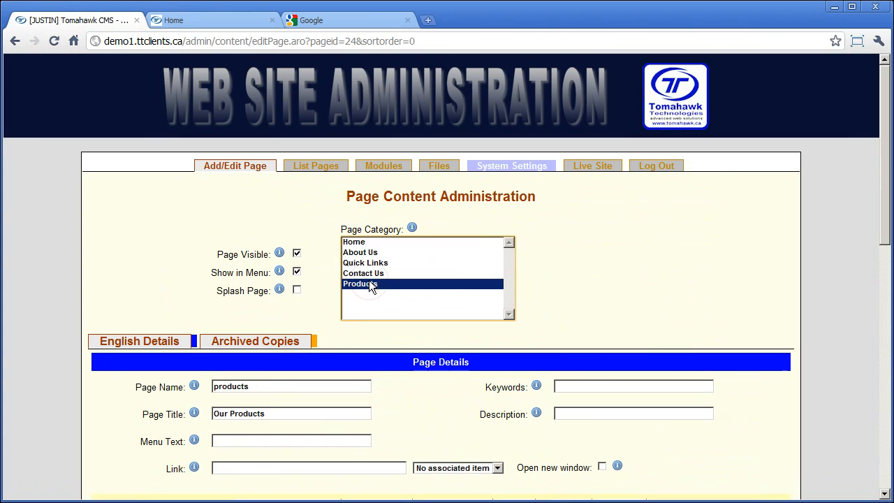
scroll(245, 182, "down", 1)
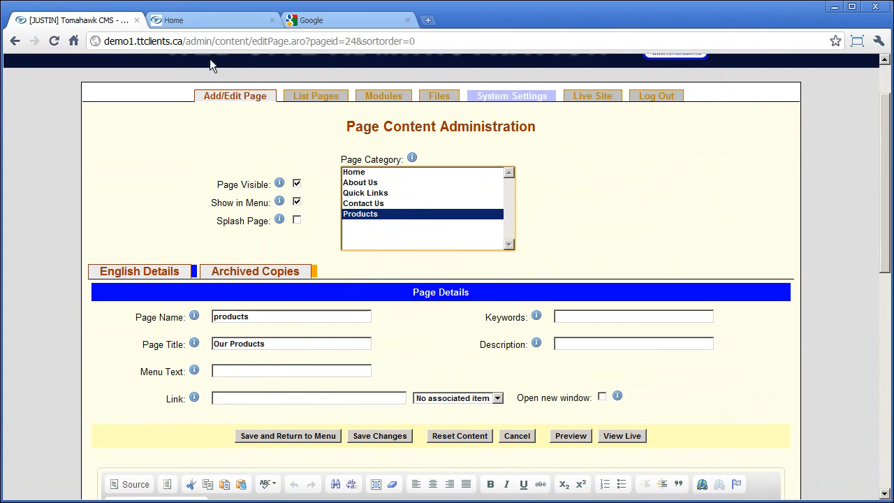
left_click(196, 21)
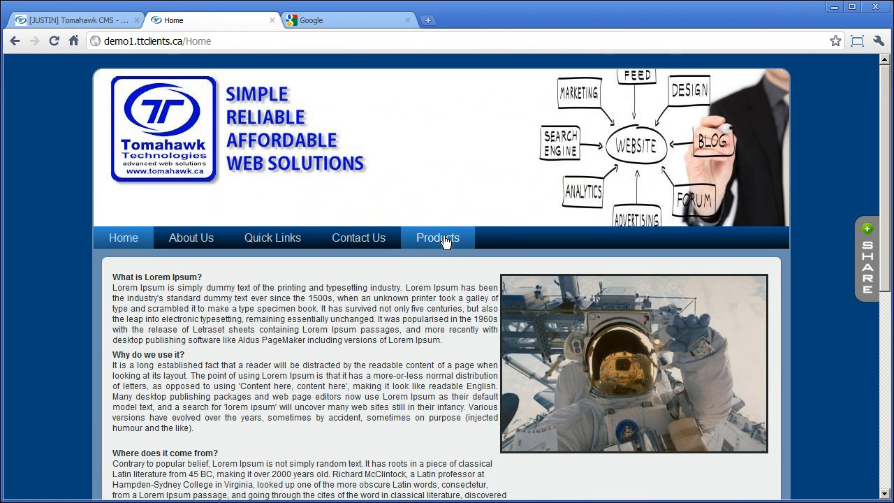
left_click(116, 19)
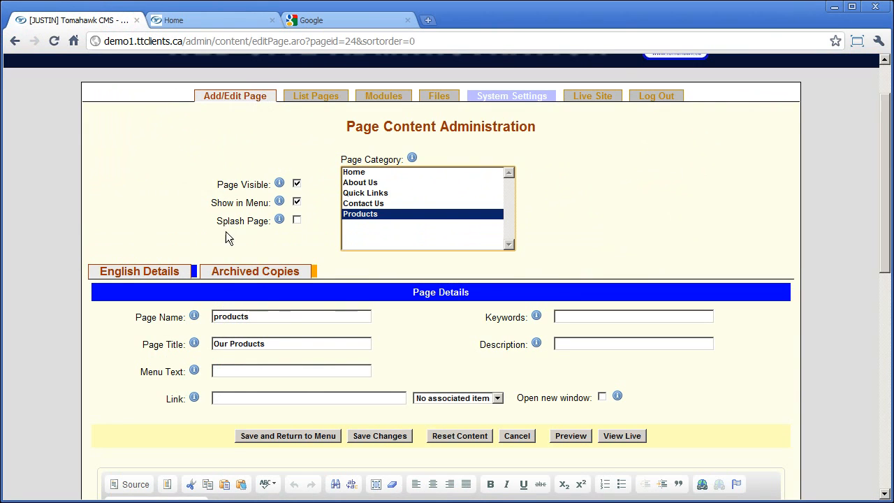
scroll(290, 279, "down", 3)
scroll(305, 209, "up", 3)
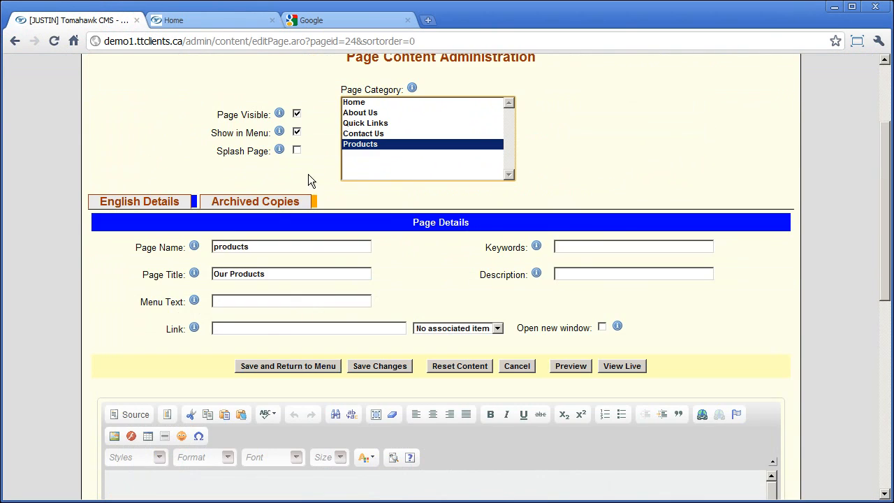
left_click(212, 16)
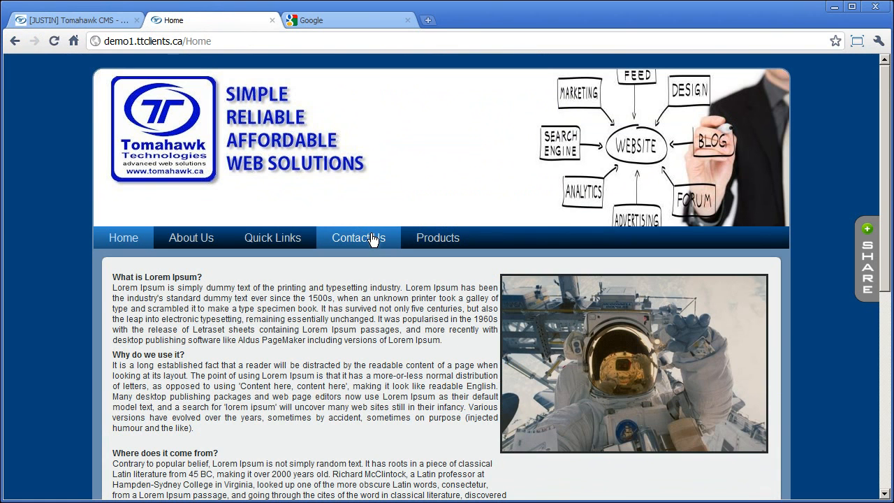
left_click(74, 20)
left_click(387, 367)
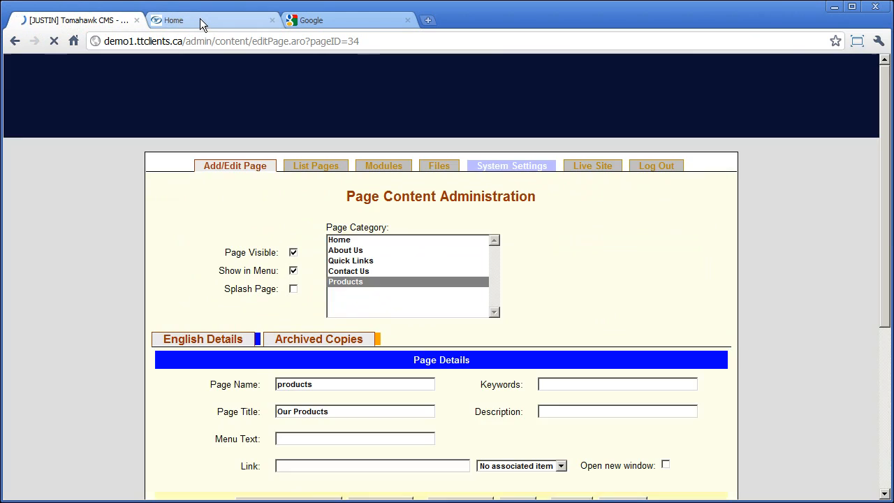
- Reload the live site and open the Products page from its navigation menu
left_click(199, 19)
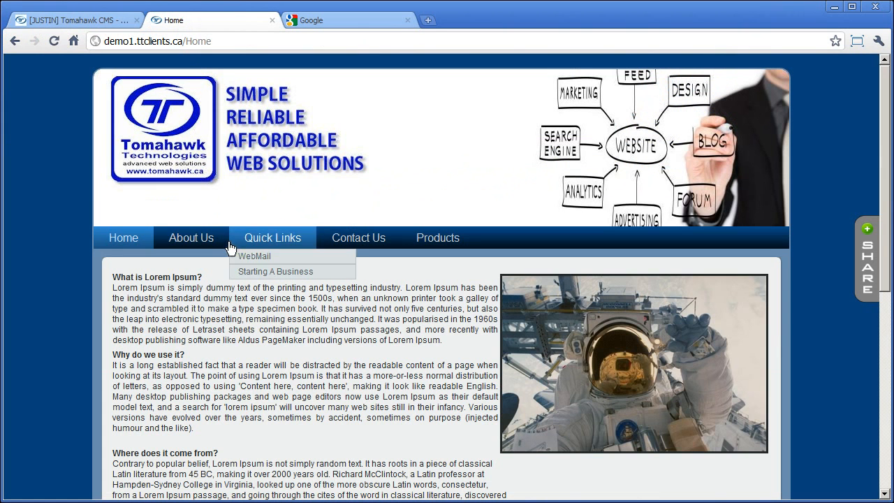
left_click(54, 40)
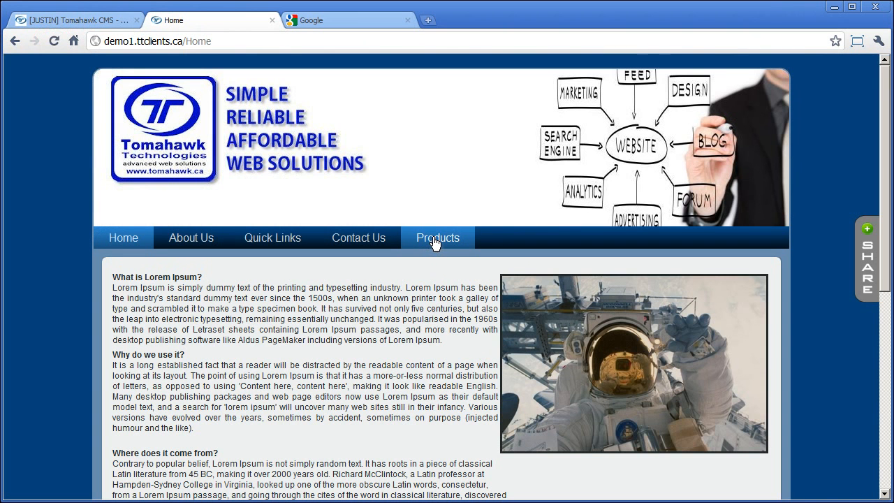
left_click(433, 241)
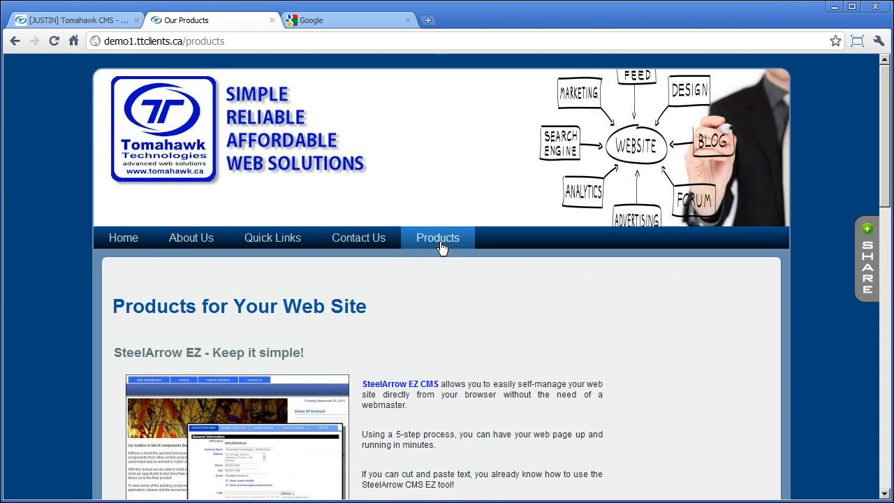
- Look through the live Products page and return to the administration's page list
scroll(449, 283, "down", 2)
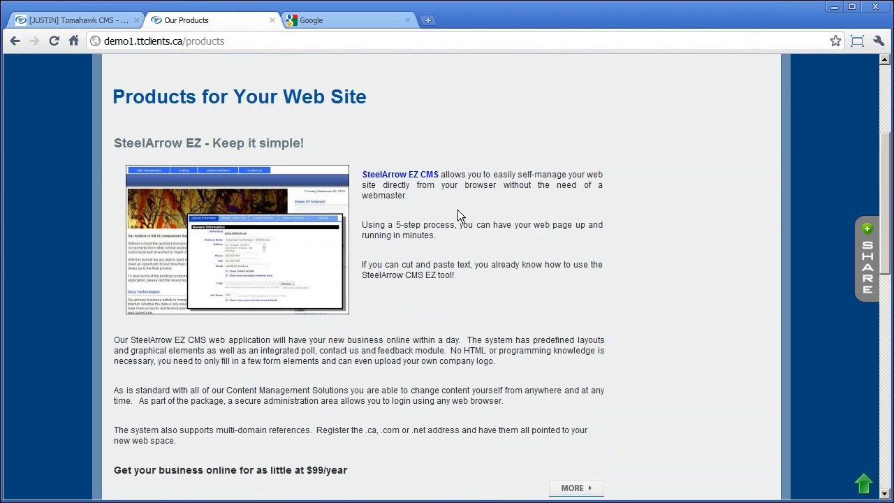
scroll(458, 209, "up", 2)
left_click(97, 23)
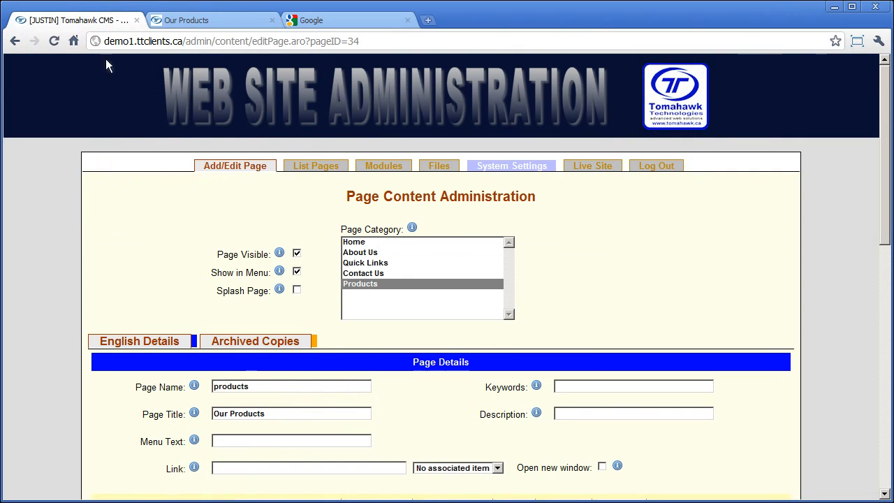
left_click(308, 171)
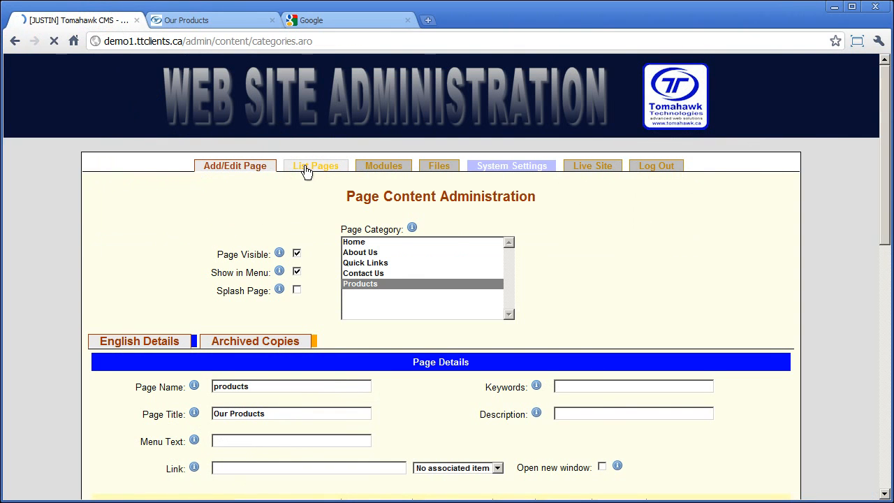
- Examine the Main landing page selections across the categories, including About Us, Products and Quick Links
scroll(223, 340, "down", 3)
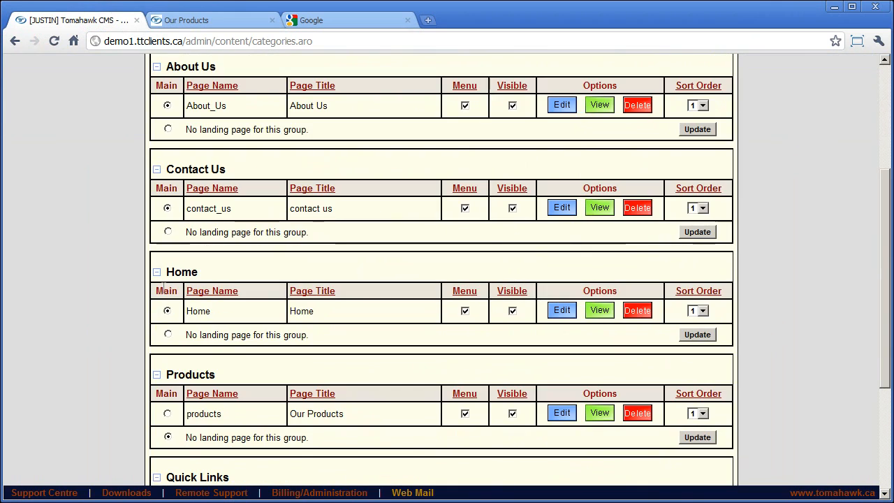
scroll(223, 340, "down", 3)
scroll(166, 294, "up", 6)
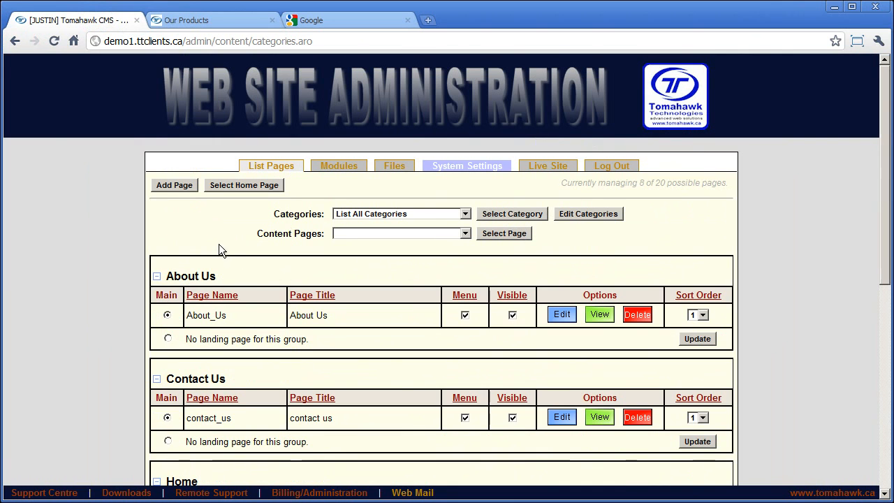
scroll(218, 249, "down", 5)
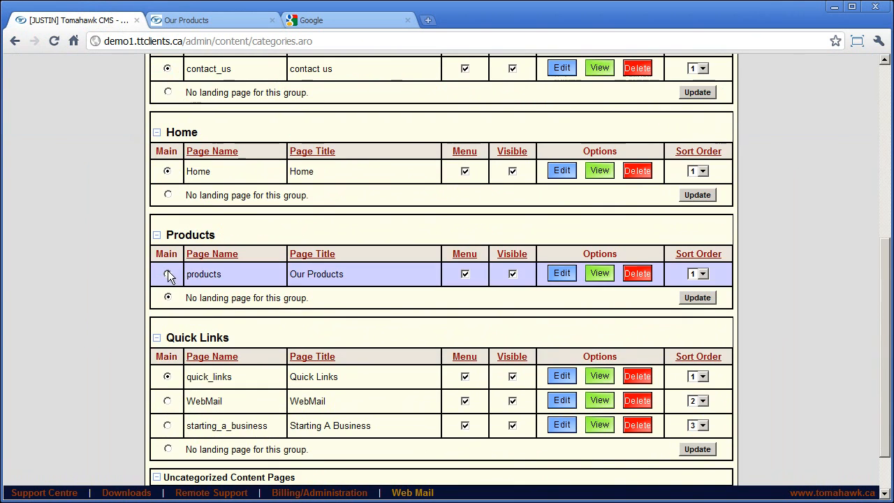
scroll(169, 275, "up", 3)
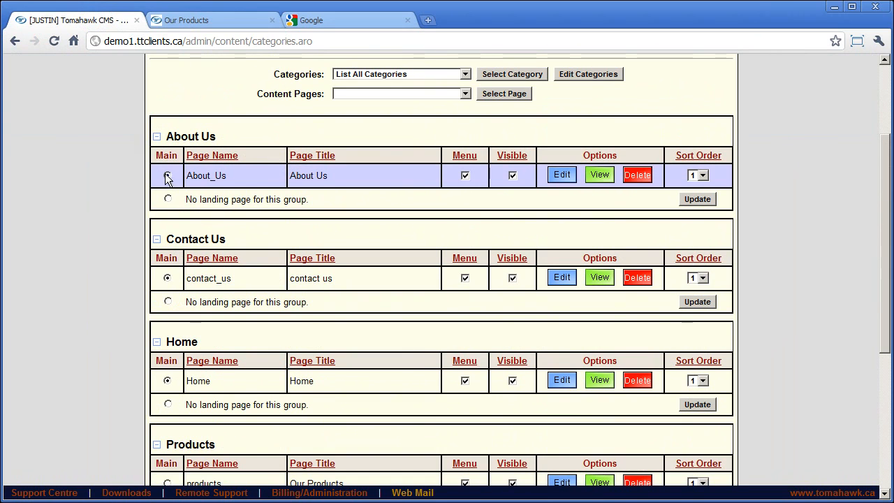
left_click(168, 176)
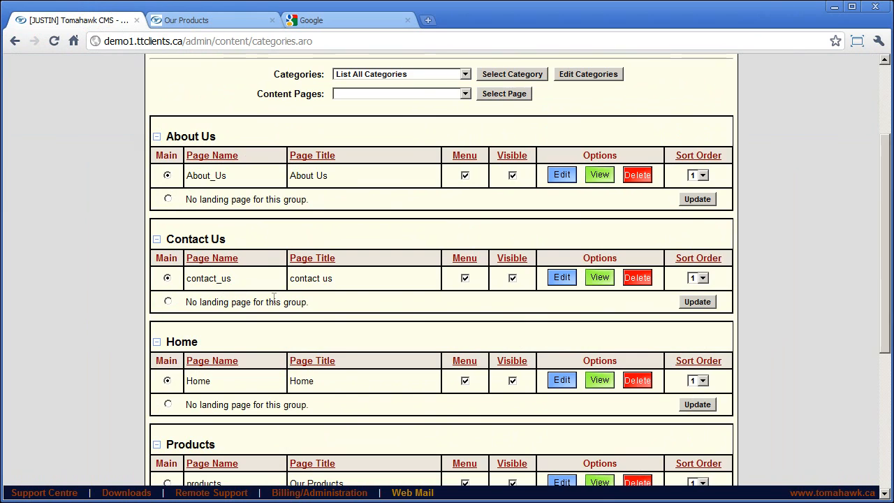
scroll(273, 301, "down", 4)
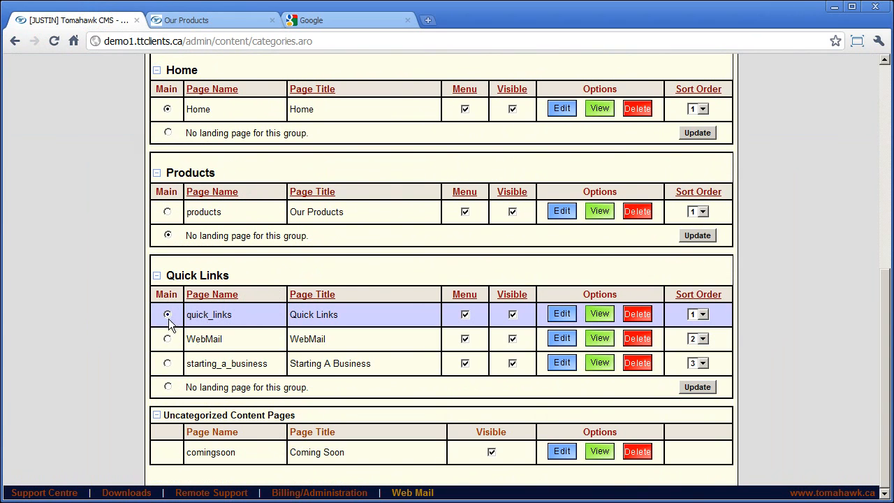
- Inspect the Quick Links submenu on the live site and open the Quick Links landing page
left_click(185, 24)
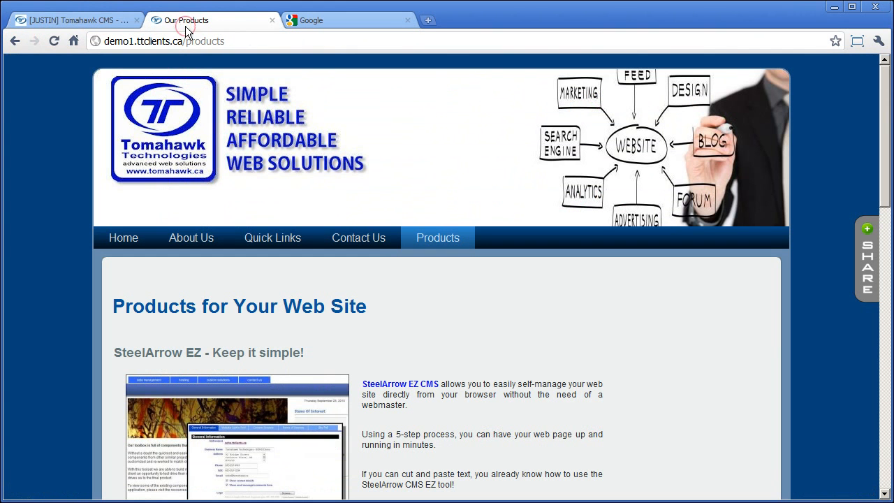
mouse_move(297, 241)
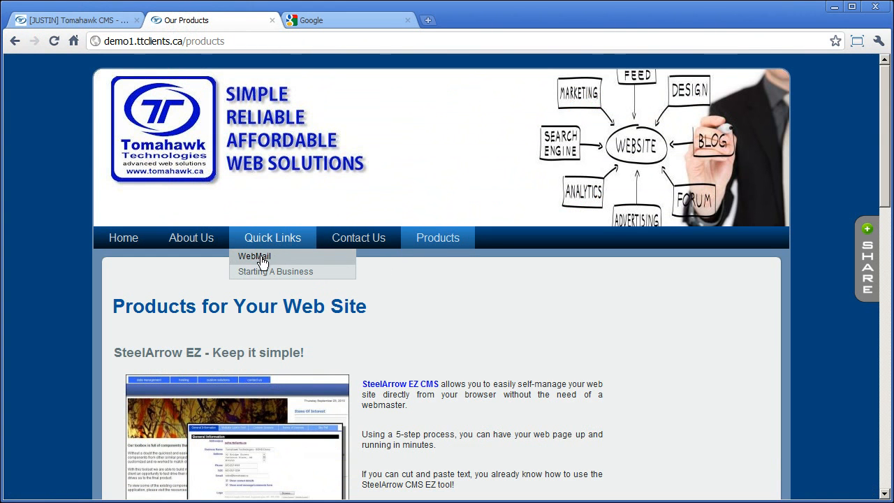
left_click(270, 240)
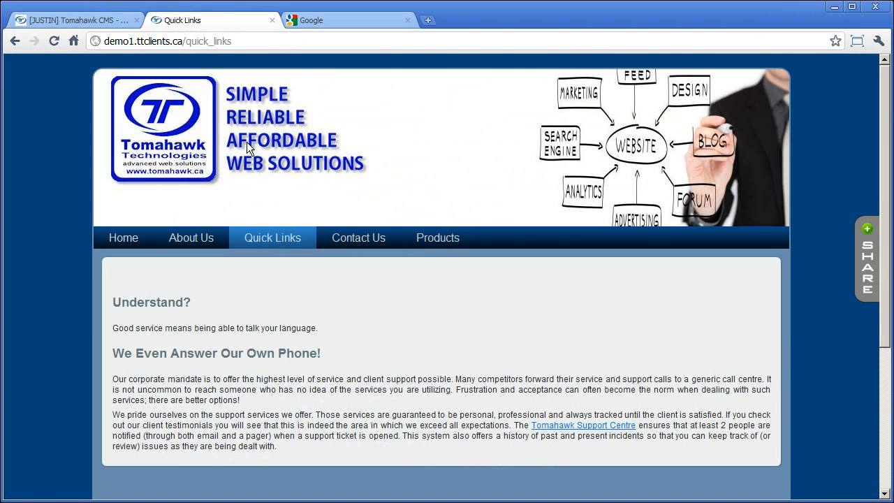
- Set the Quick Links category to have no landing page and update the group
left_click(77, 21)
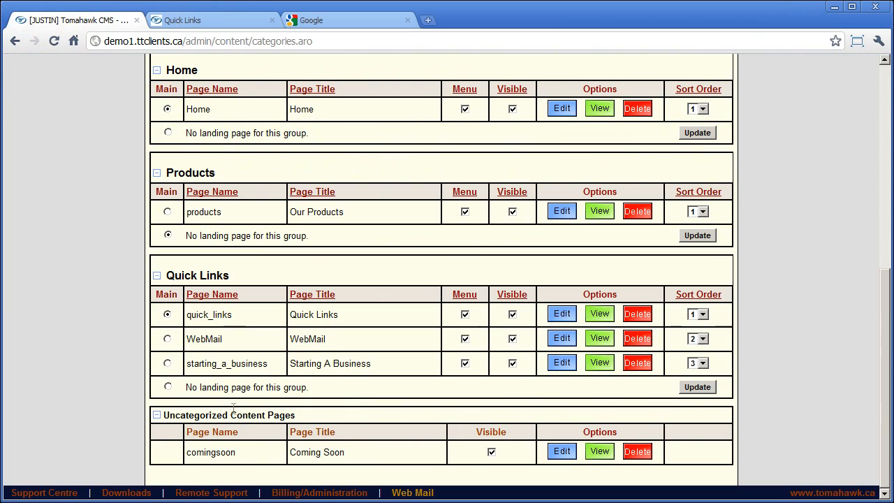
left_click(168, 387)
left_click(697, 387)
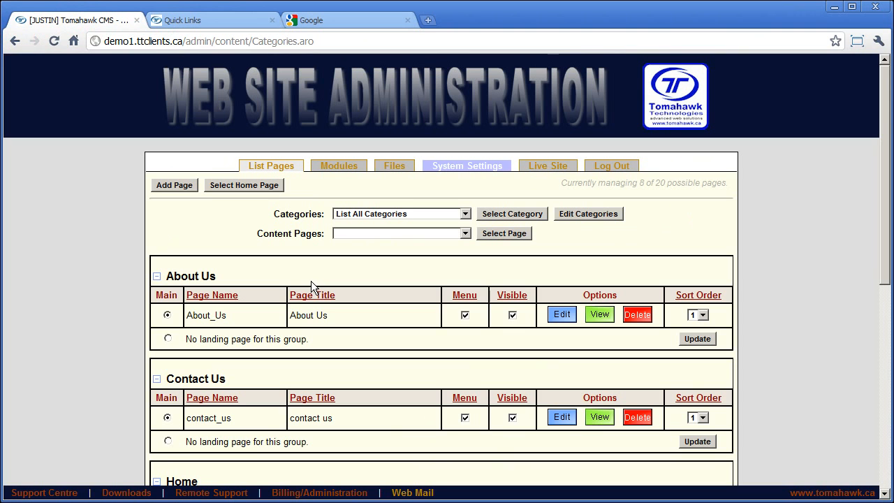
- Reload the live site, inspect its Quick Links submenu, and compare it with the Quick Links group in the page list
left_click(189, 21)
left_click(56, 40)
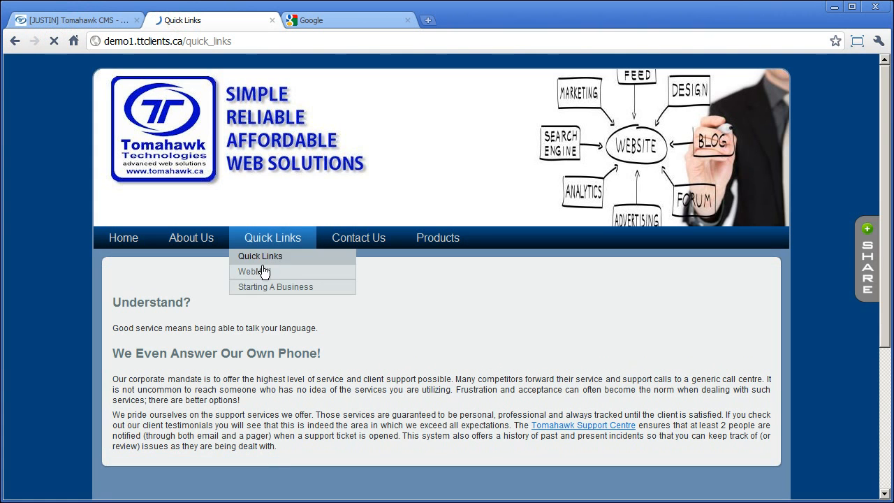
mouse_move(268, 241)
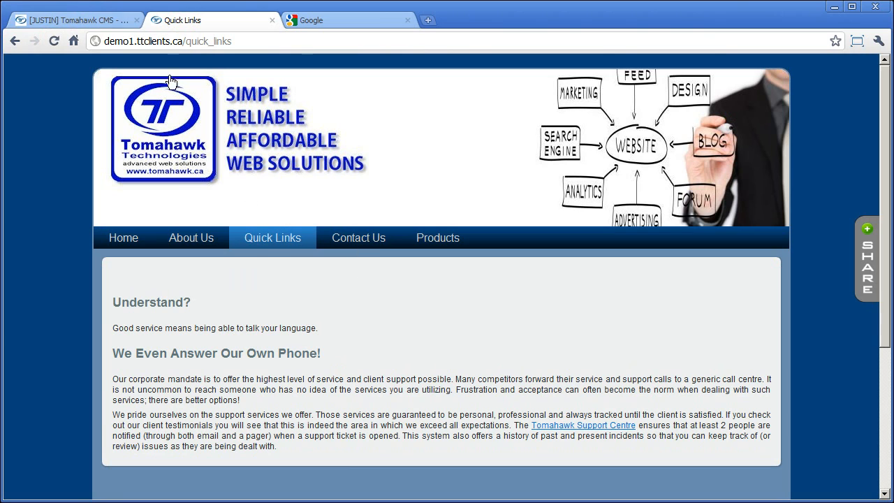
left_click(78, 20)
scroll(318, 305, "down", 4)
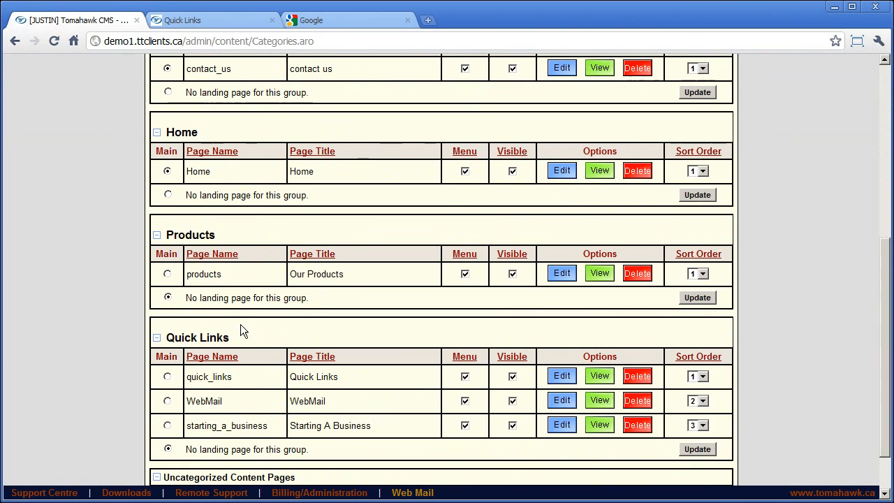
- Open the live site's Home page and inspect the Quick Links submenu from there
left_click(204, 24)
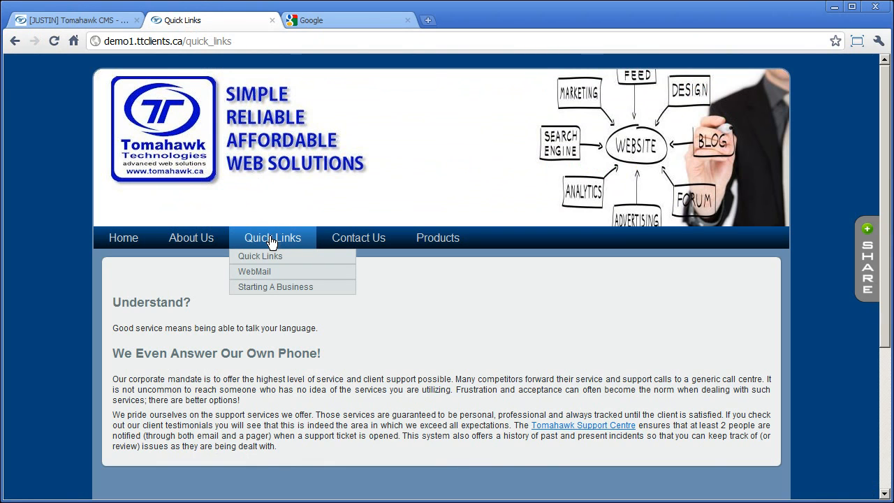
left_click(120, 237)
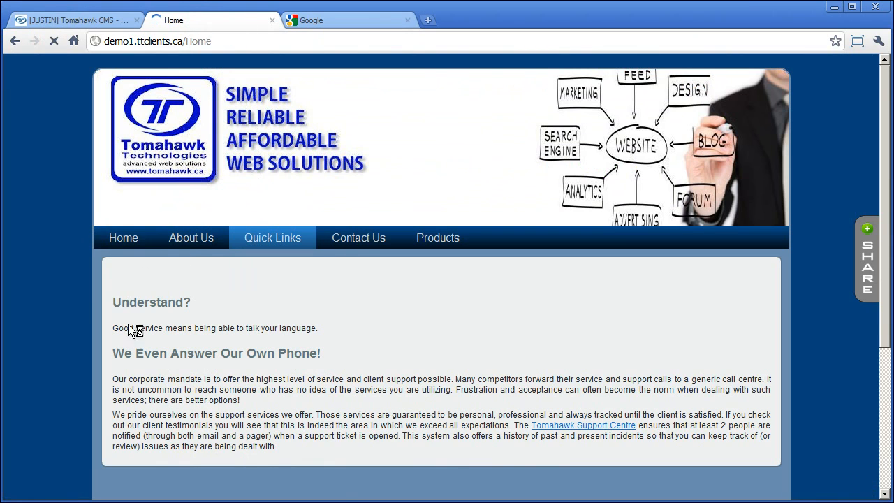
mouse_move(263, 242)
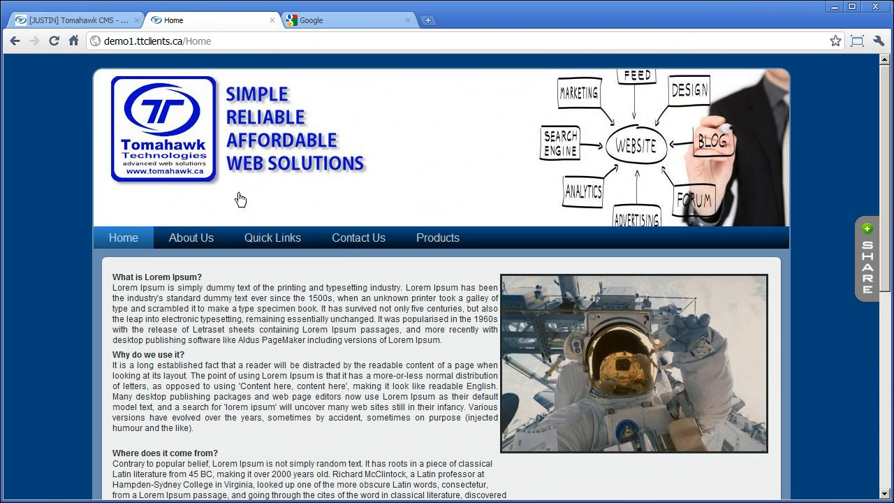
- Review the Quick Links pages in the administration's page list and check the WebMail entry in the live submenu
left_click(42, 20)
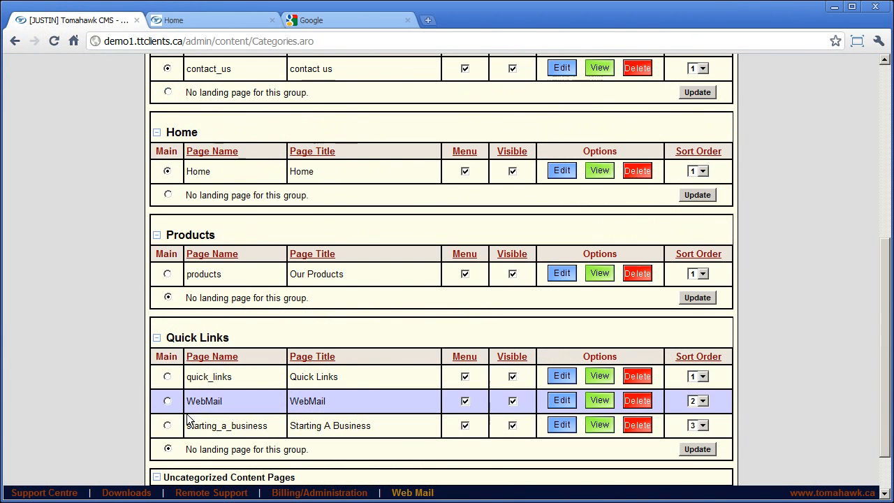
scroll(126, 365, "down", 2)
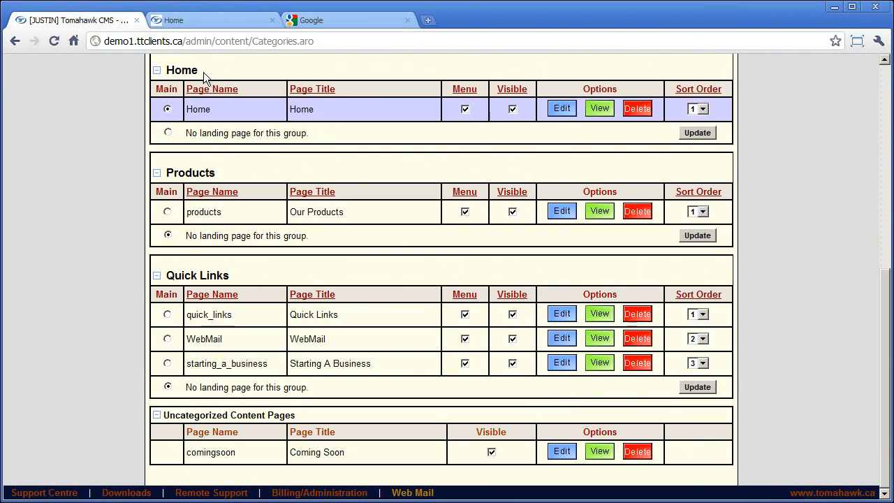
left_click(217, 19)
mouse_move(300, 240)
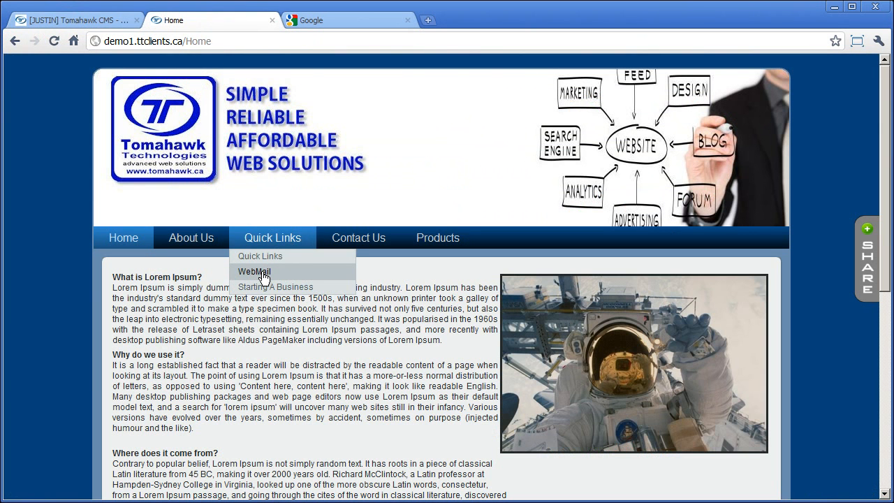
- Turn off the Menu option for the WebMail page and check the Quick Links submenu on the reloaded live site
left_click(87, 21)
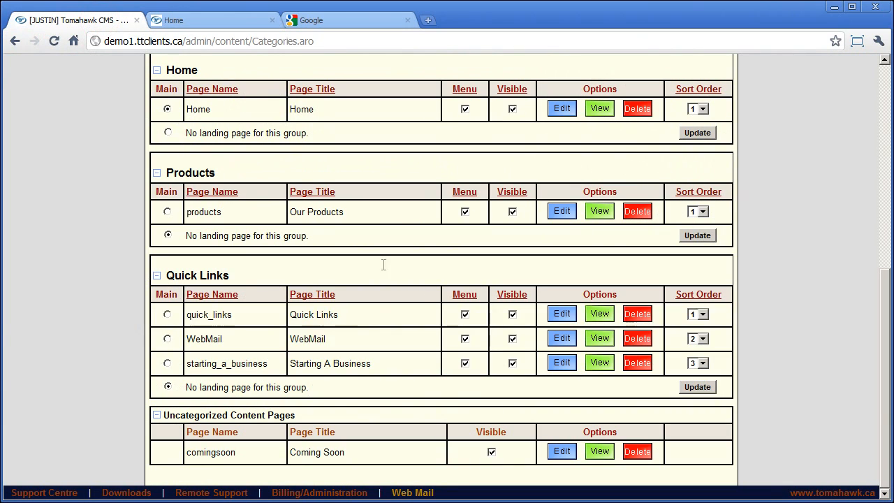
left_click(465, 339)
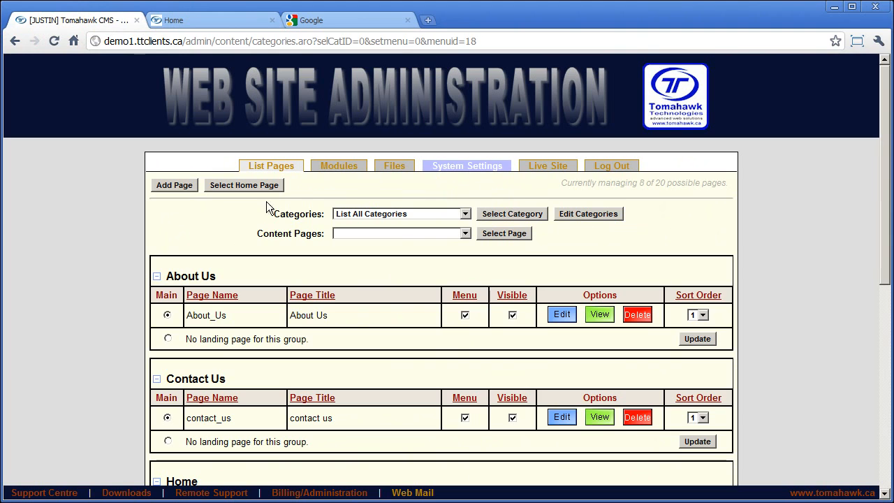
left_click(192, 19)
left_click(54, 44)
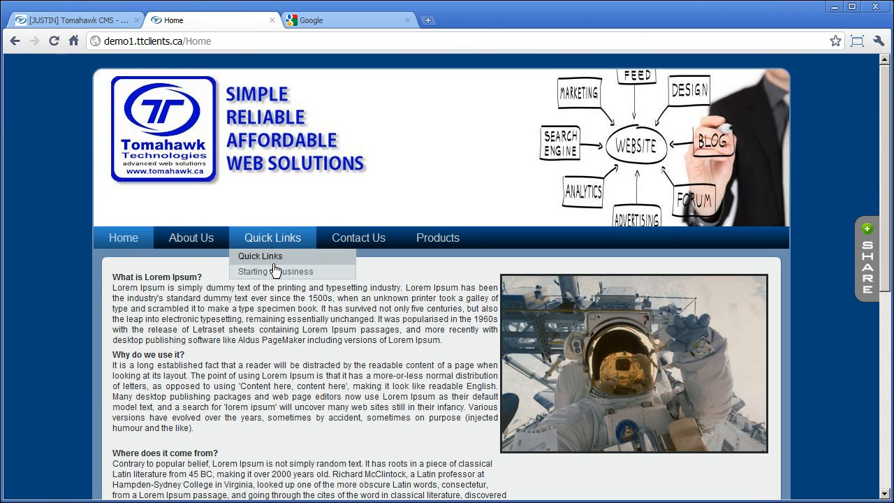
- Copy the WebMail page name from the Quick Links group and load that page directly through the live site's address
left_click(62, 22)
scroll(253, 186, "down", 5)
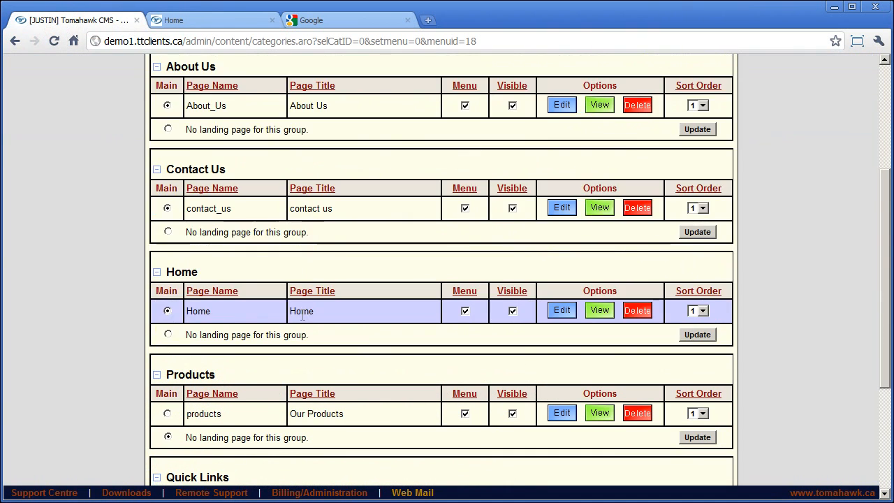
scroll(499, 142, "up", 1)
scroll(479, 265, "up", 1)
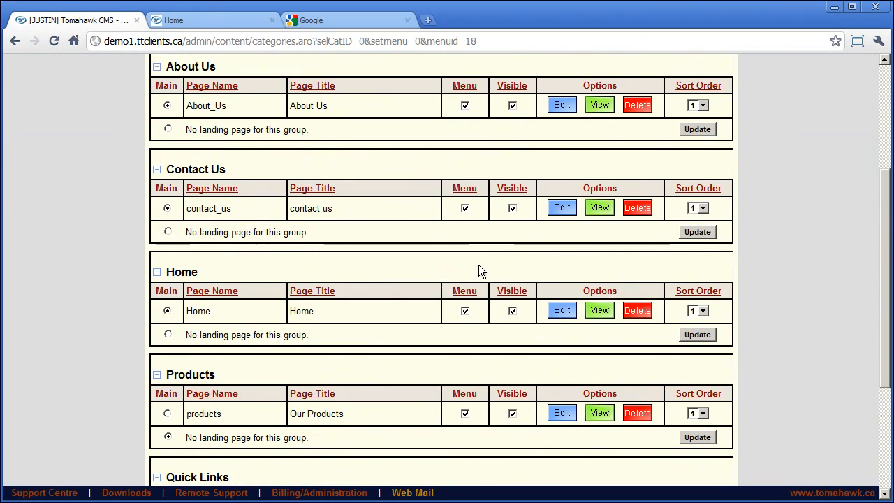
scroll(469, 276, "down", 3)
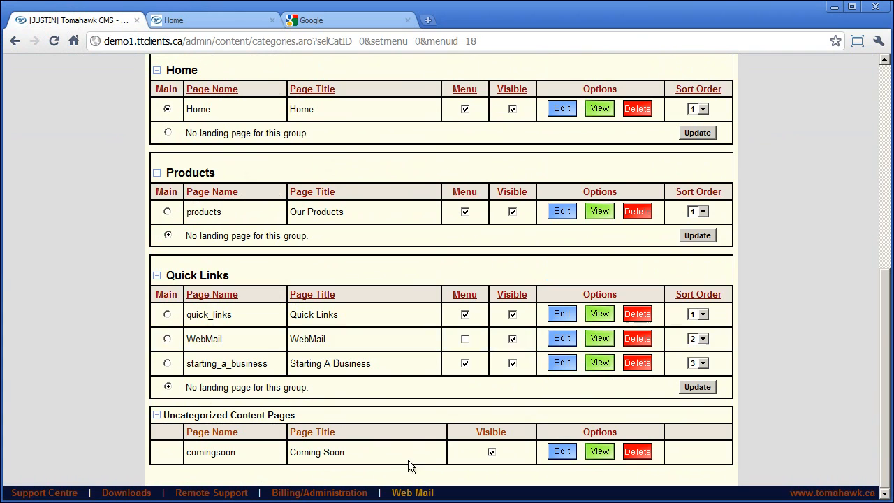
left_click_drag(228, 339, 188, 342)
key("ctrl+c")
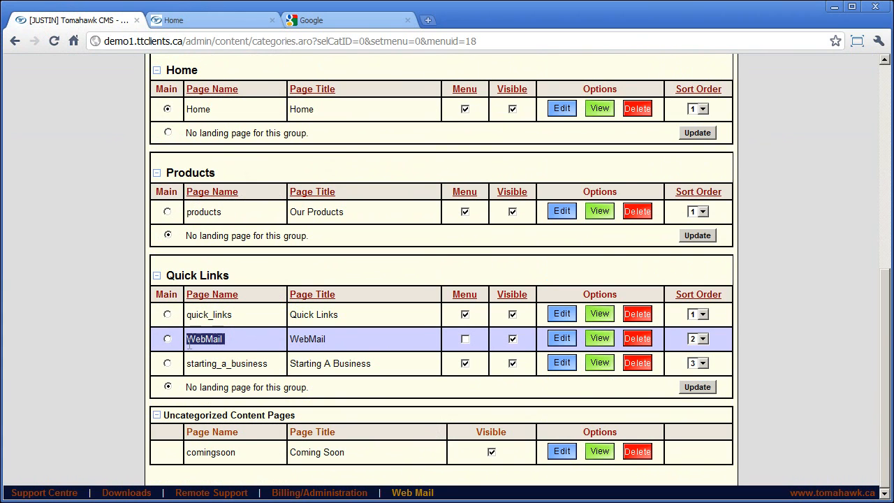
left_click(210, 21)
left_click_drag(228, 40, 186, 46)
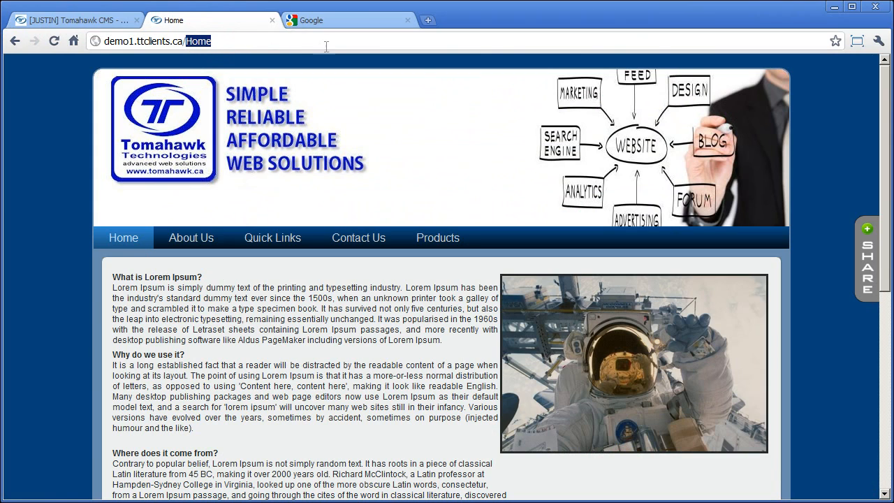
key("ctrl+v")
key("Return")
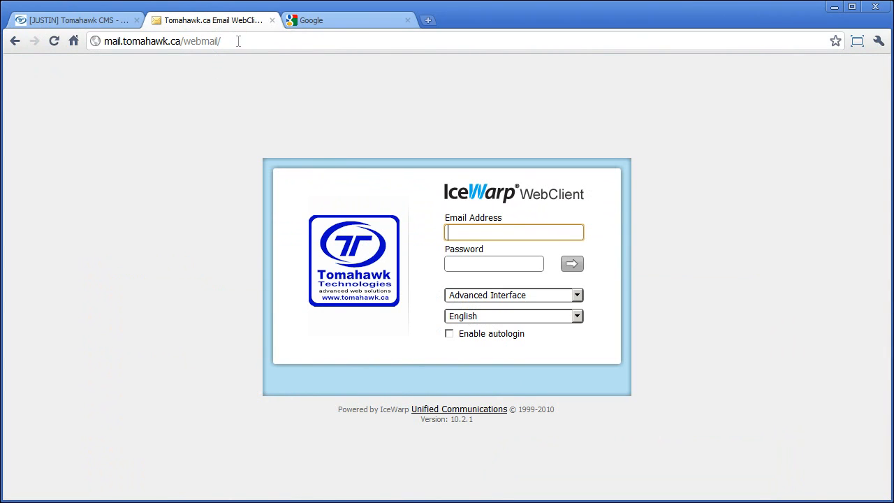
- Return the live site to its Home page and turn off the Visible option for the WebMail page
left_click(21, 40)
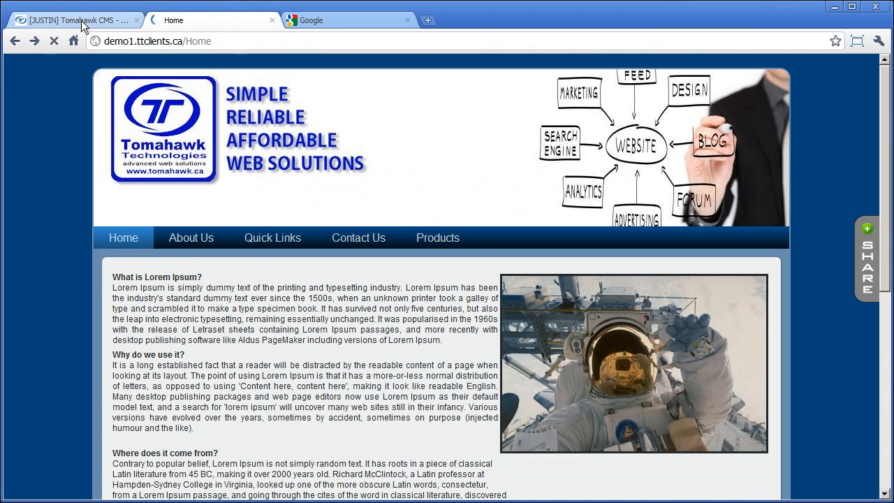
left_click(81, 20)
left_click(513, 338)
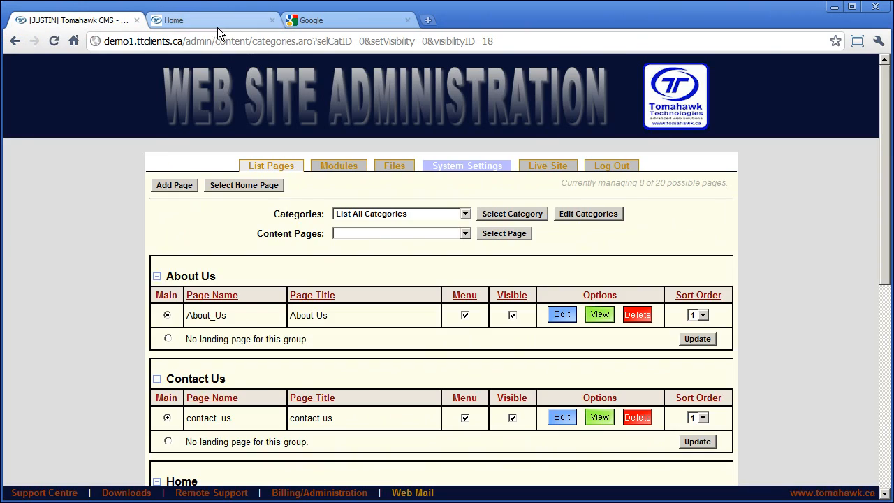
- Load the WebMail page directly through the live site's address, replacing Home with WebMail
left_click(201, 20)
left_click(216, 43)
left_click_drag(213, 42, 186, 42)
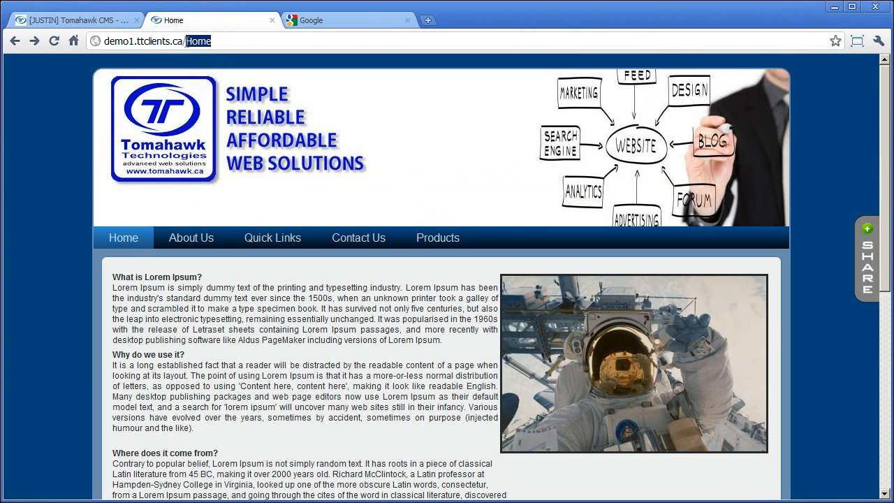
type("WebMail")
key("Return")
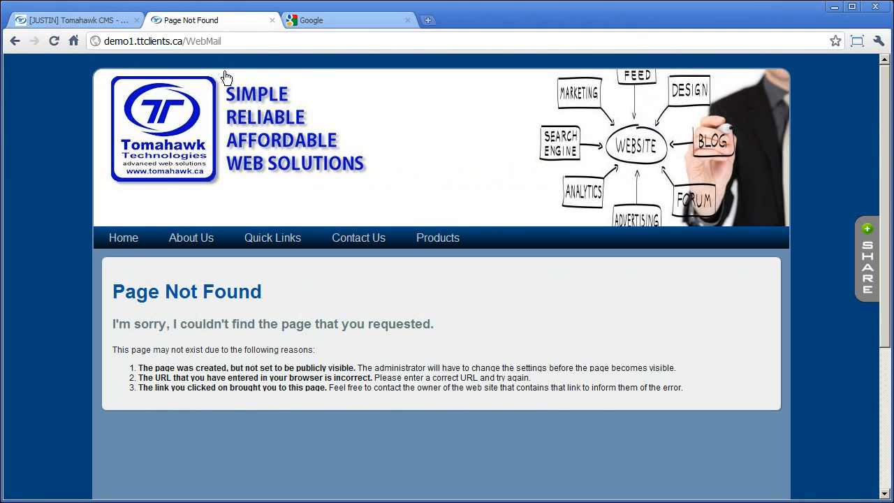
- Turn the Menu and Visible options back on for the WebMail page in the administration's Quick Links group
left_click(78, 20)
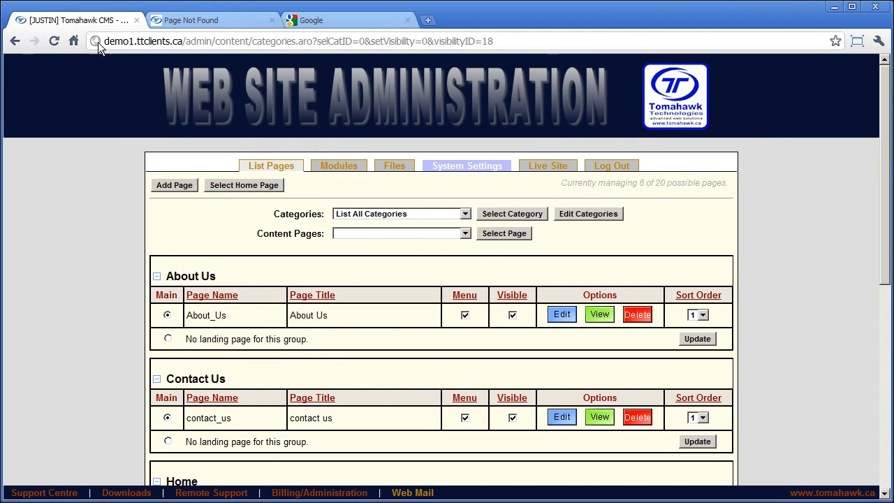
scroll(351, 253, "down", 6)
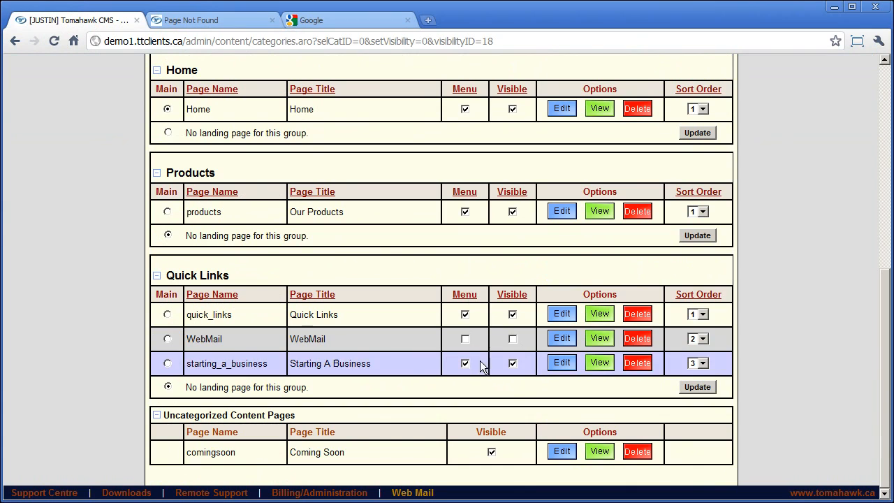
left_click(465, 339)
left_click(509, 338)
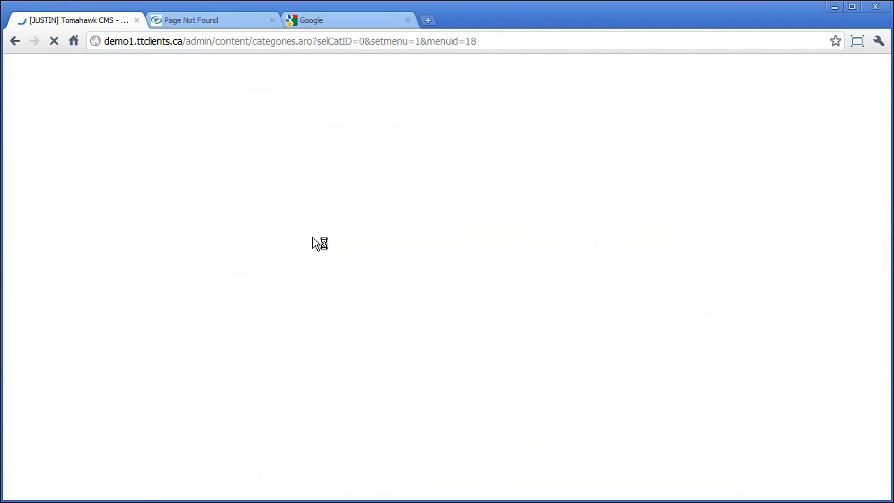
scroll(485, 310, "down", 6)
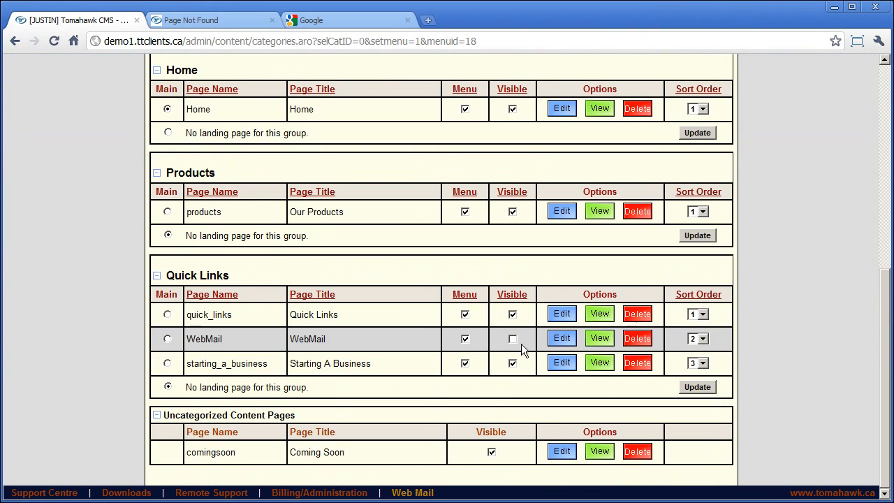
left_click(515, 340)
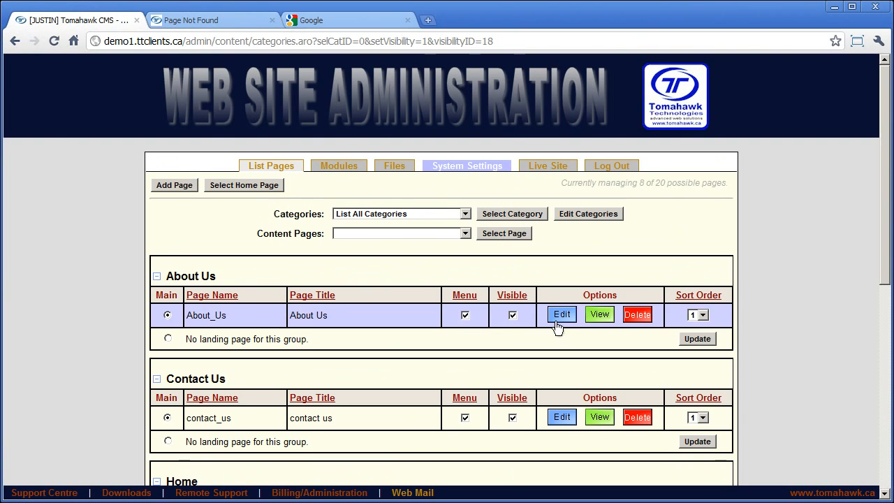
- Open the WebMail page for editing, review its details and content area, and return to the page list
scroll(557, 328, "down", 6)
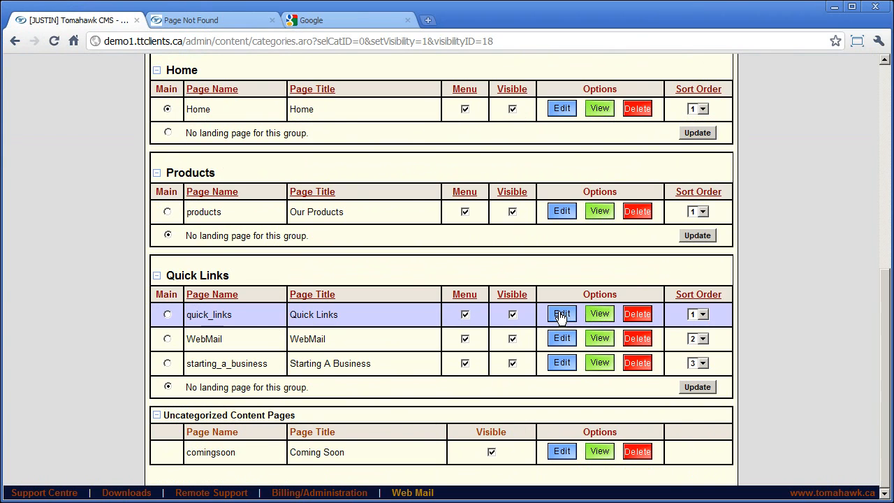
left_click(558, 340)
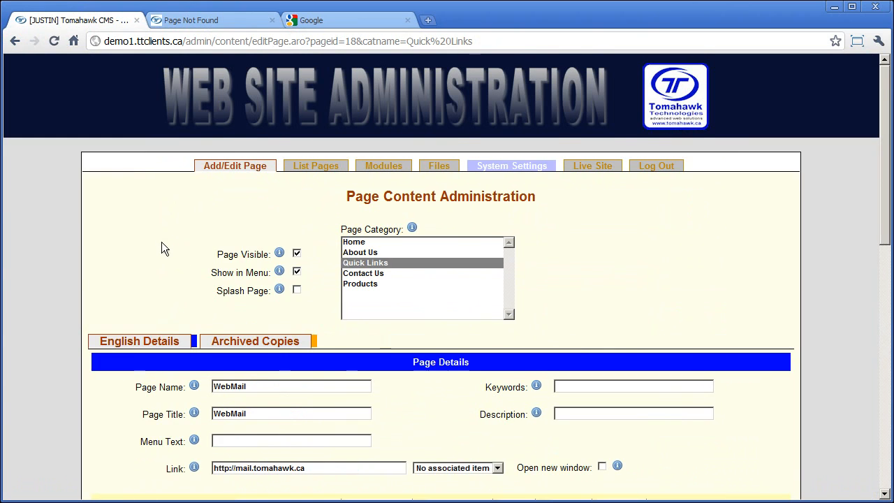
scroll(157, 237, "down", 1)
scroll(210, 230, "down", 3)
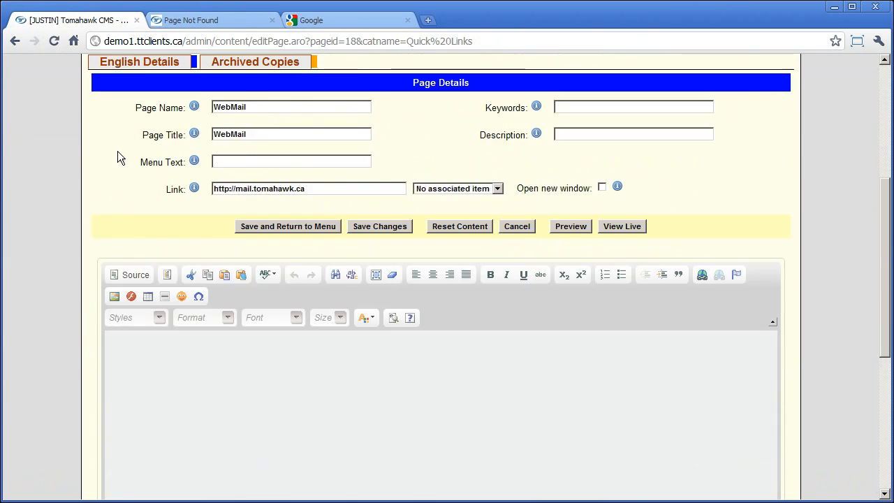
scroll(118, 150, "up", 4)
left_click(18, 41)
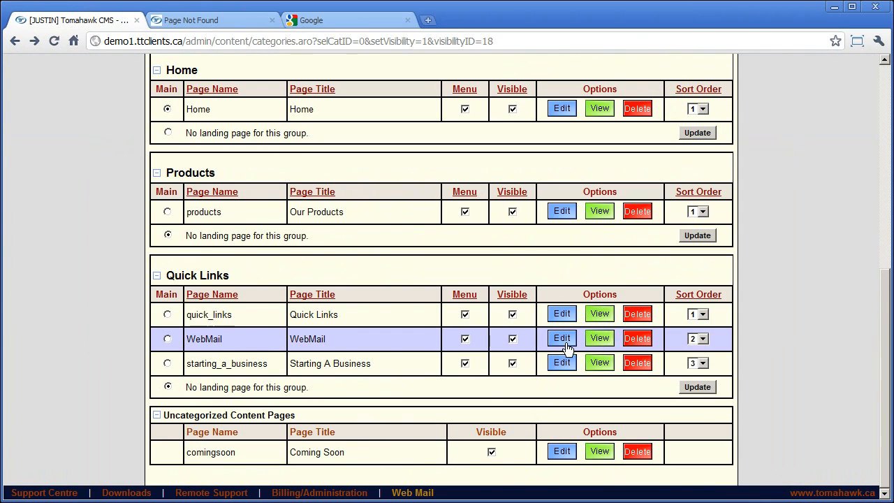
- View the Our Products page from the page list, look through its content, and close the preview
left_click(599, 211)
scroll(251, 174, "down", 4)
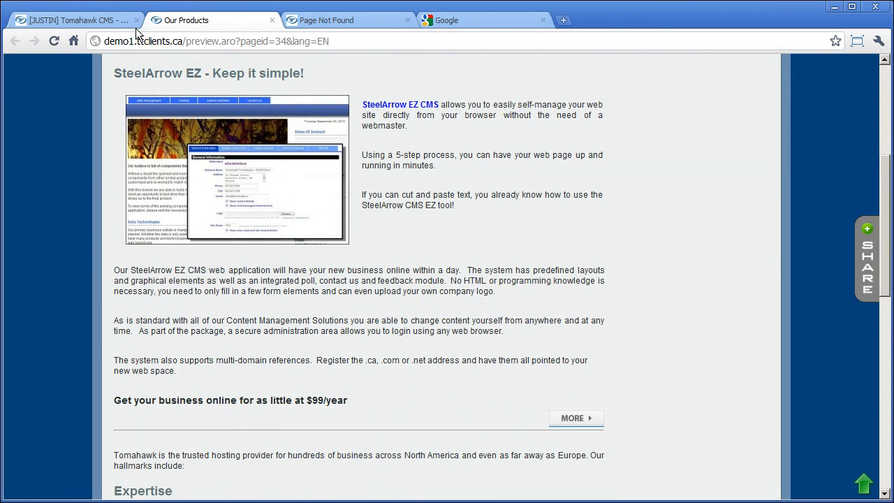
left_click(272, 20)
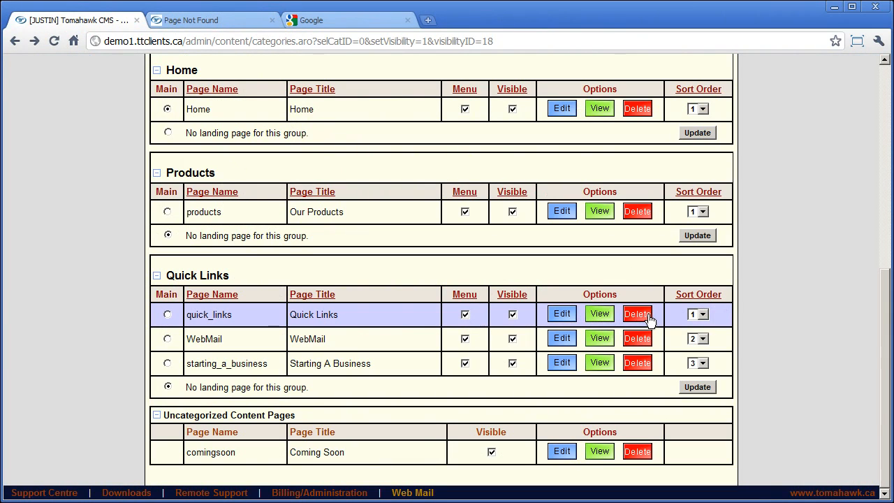
- Delete the WebMail page from the Quick Links group and locate it among the archived pages
left_click(638, 338)
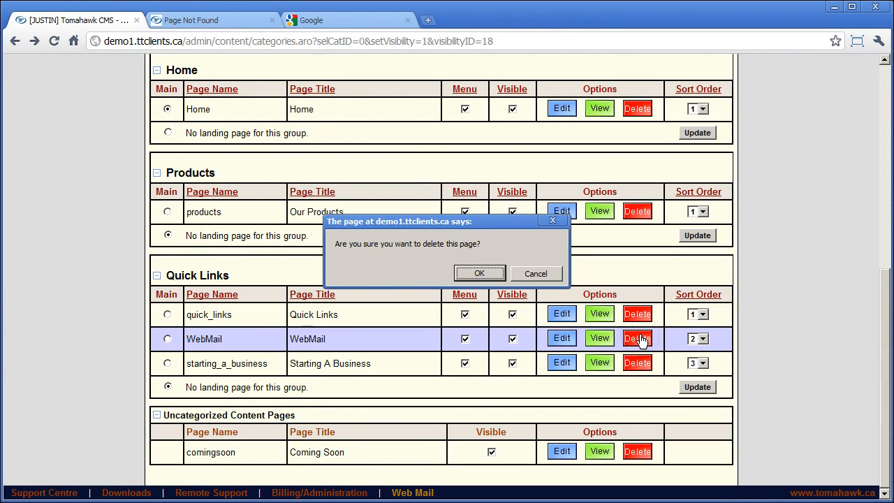
left_click(472, 273)
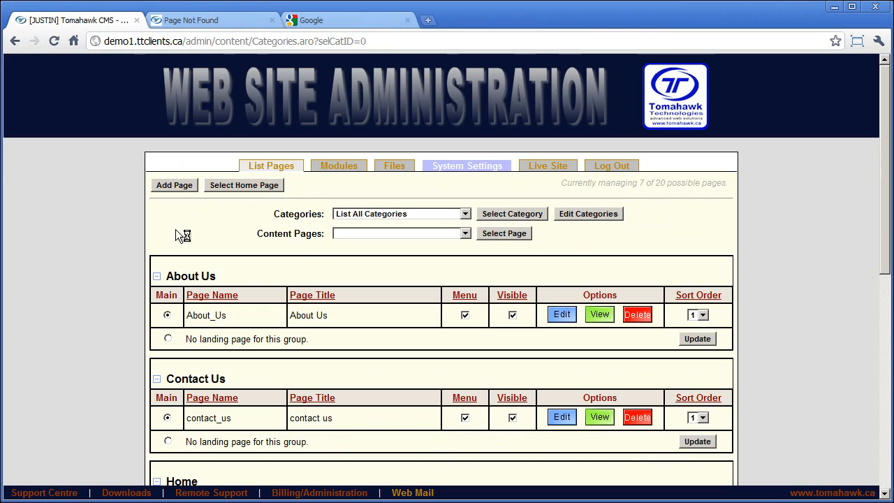
scroll(176, 231, "down", 5)
scroll(181, 235, "down", 3)
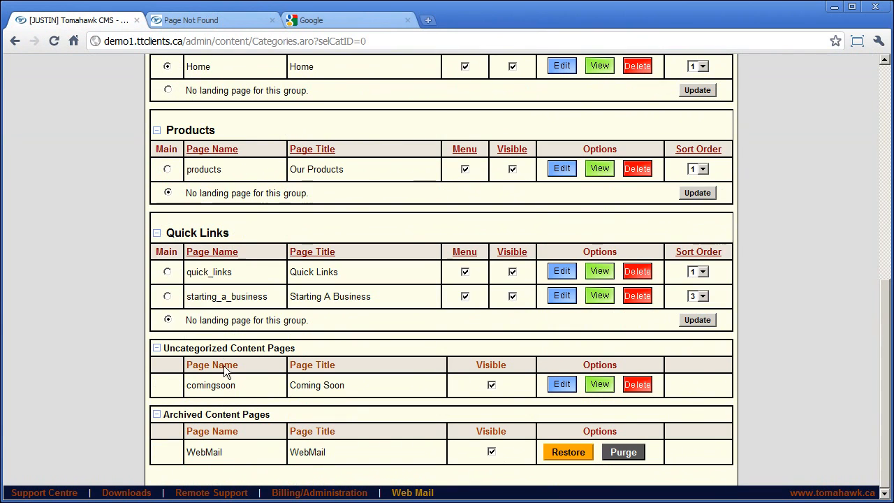
- Examine the Uncategorized Content Pages and Archived Content Pages sections, including the Restore and Purge options
left_click_drag(163, 349, 347, 350)
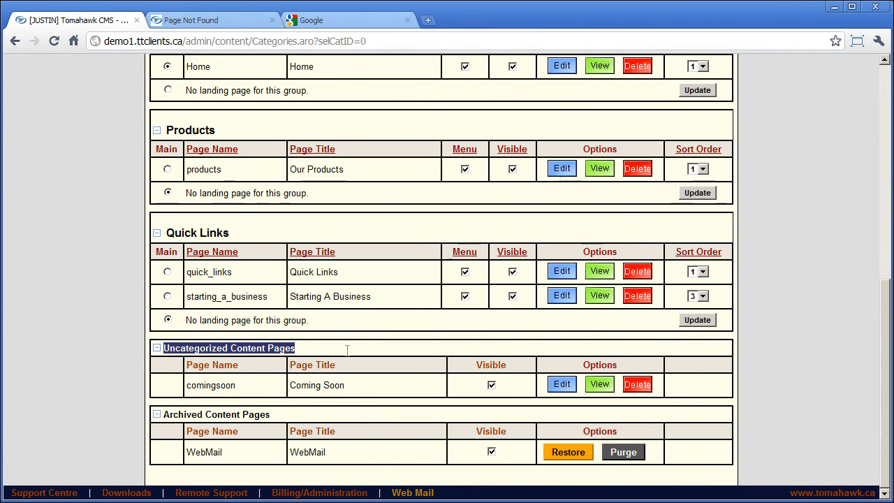
left_click_drag(282, 411, 168, 415)
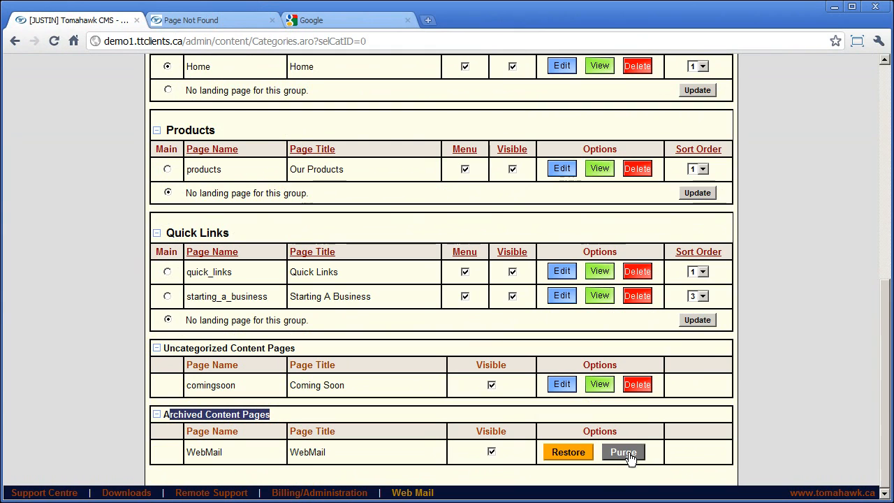
left_click(639, 431)
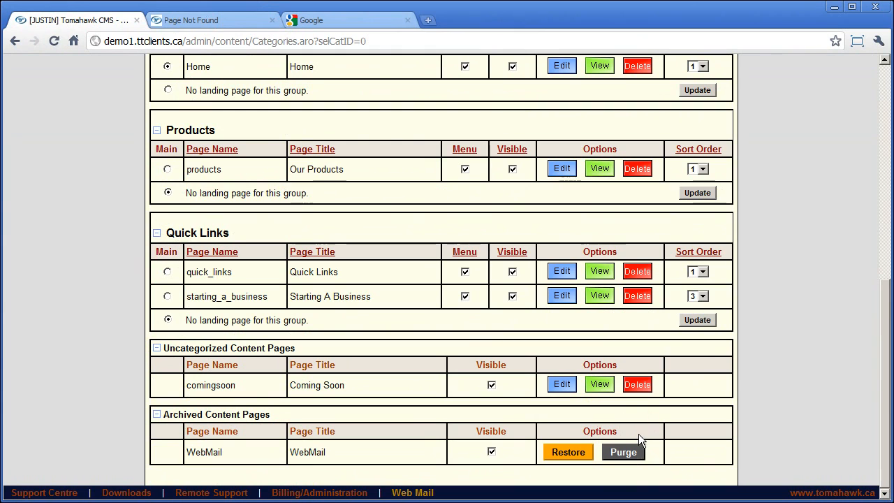
- Restore the archived WebMail page and review the Quick Links group with its sort order
left_click(570, 454)
left_click(475, 272)
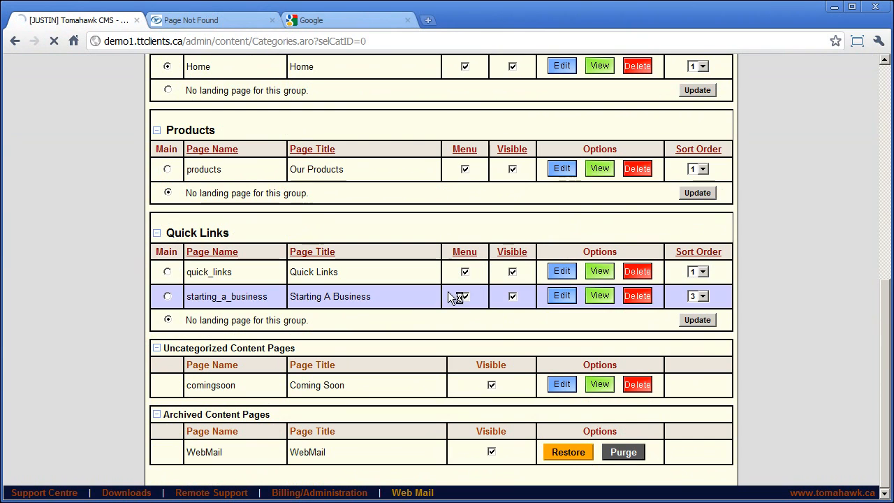
scroll(246, 381, "down", 6)
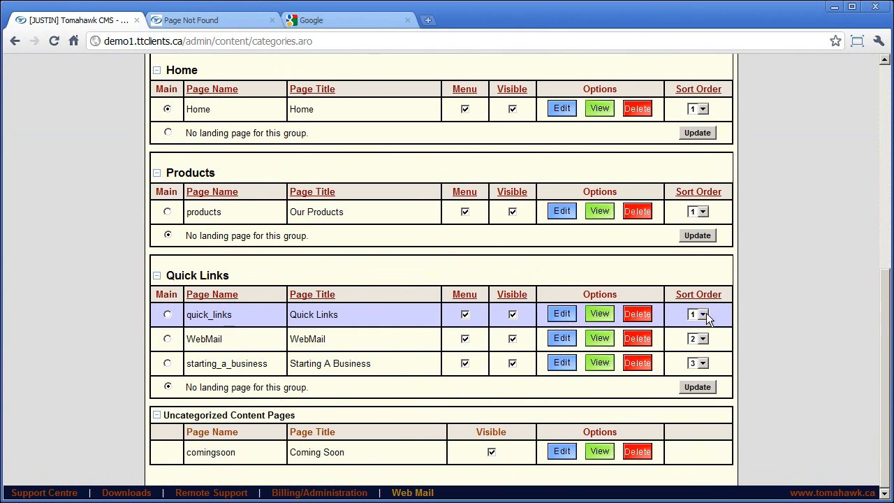
- Compare the order of the live site's Quick Links submenu with the administration's page list
left_click(251, 24)
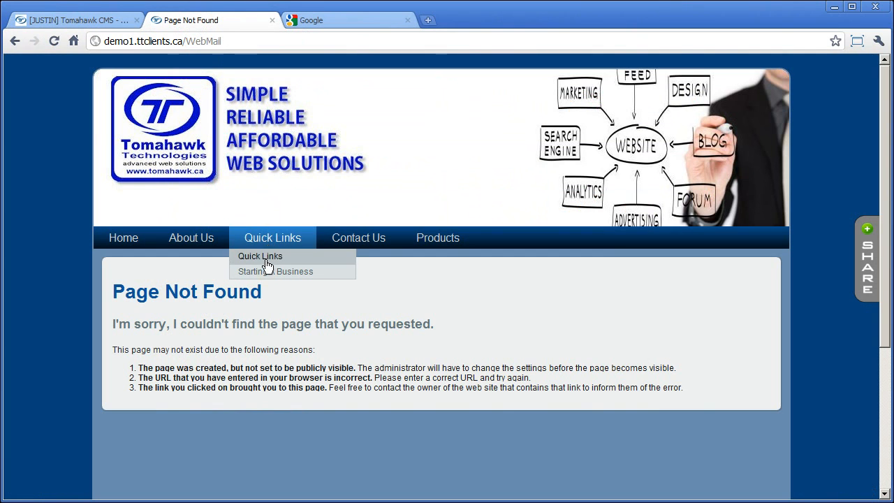
left_click(51, 22)
left_click(230, 26)
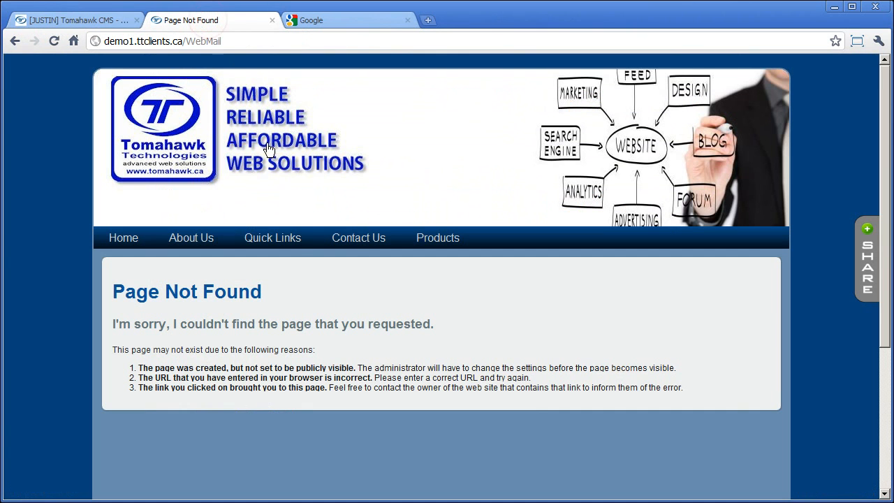
mouse_move(278, 244)
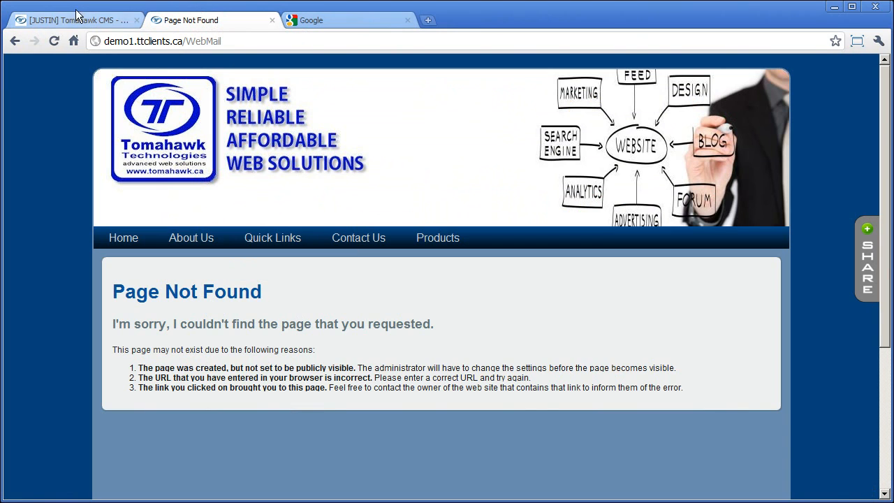
left_click(70, 23)
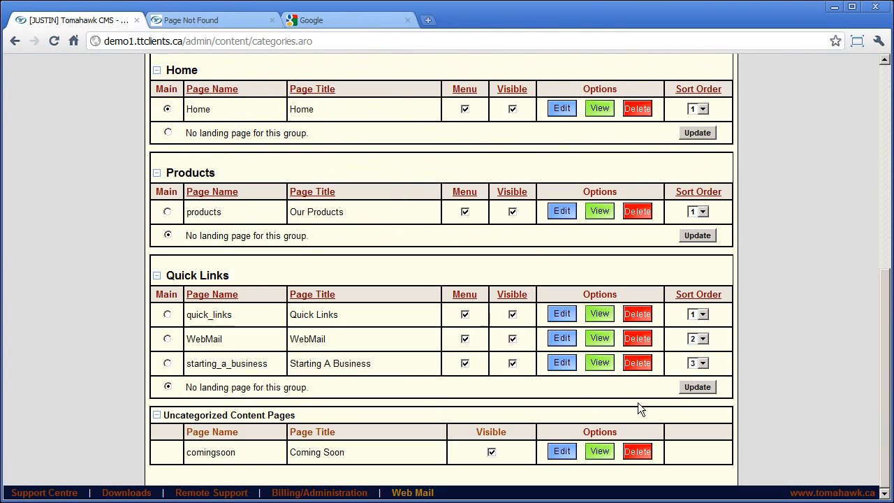
- Open the starting_a_business page from the Quick Links group for editing
scroll(648, 399, "up", 6)
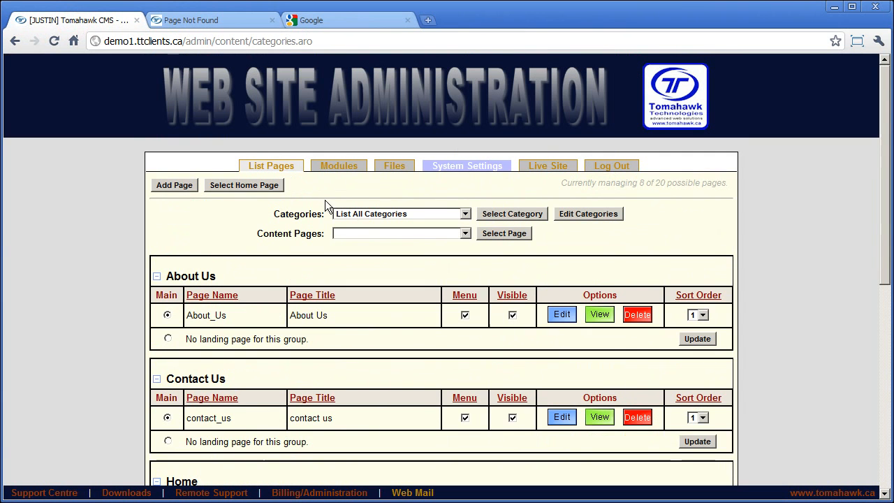
scroll(578, 328, "down", 5)
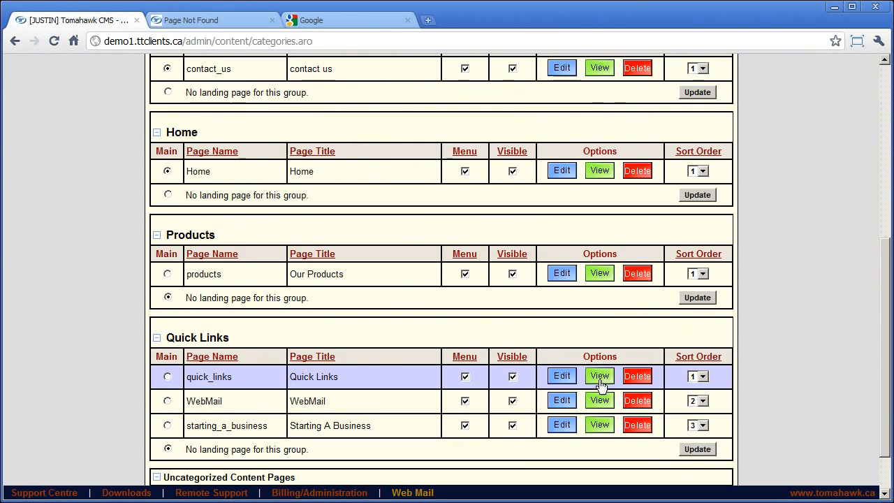
left_click(568, 427)
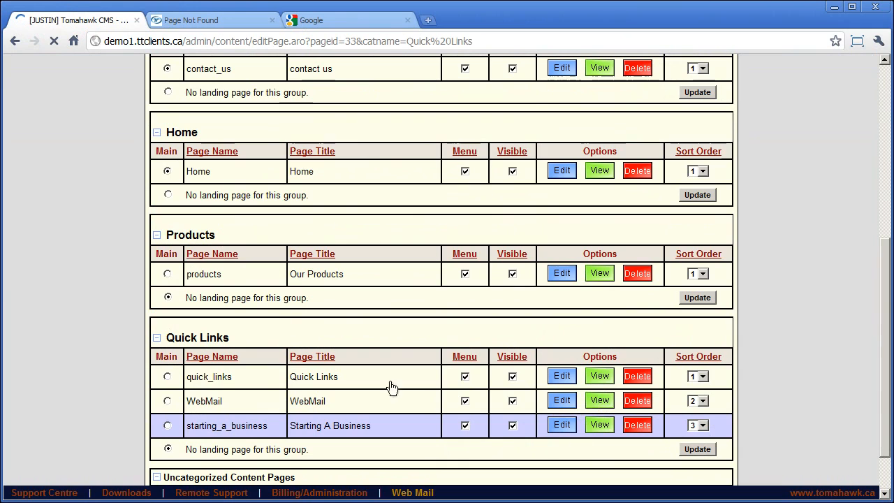
scroll(167, 254, "down", 3)
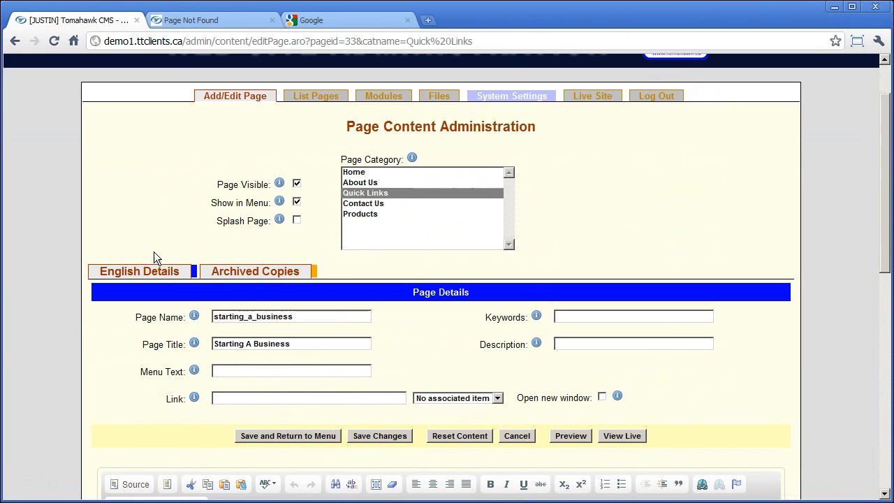
scroll(129, 243, "up", 1)
- Check the Starting A Business entry in the live site's Quick Links submenu and return to the page editor
left_click(203, 21)
mouse_move(290, 244)
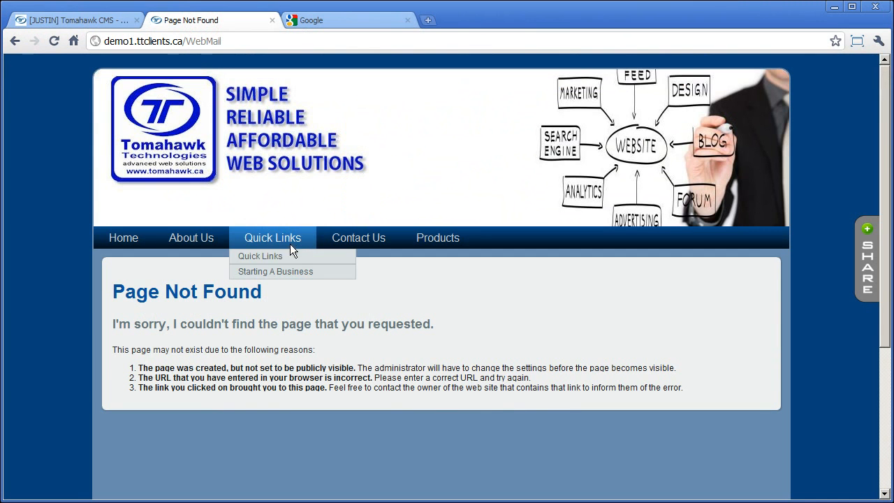
left_click(85, 20)
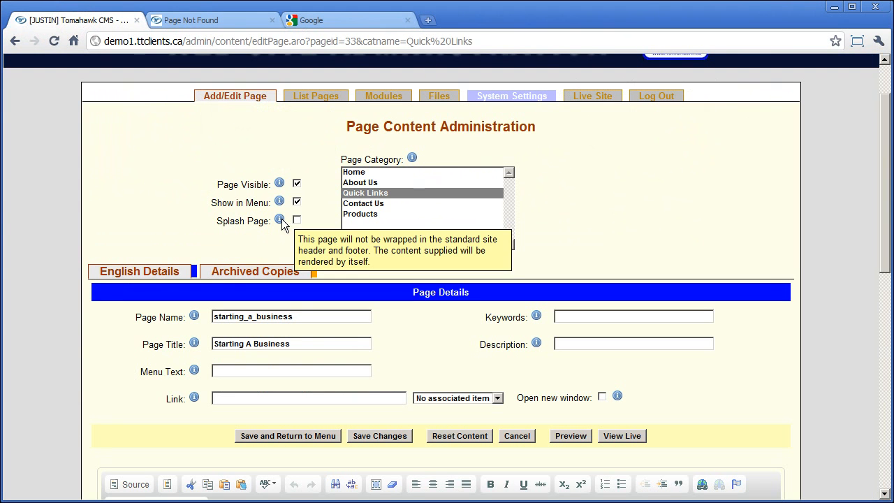
- Read the help tips for Page Visible, Show in Menu and Splash Page, and bring up the live site for reference
mouse_move(279, 185)
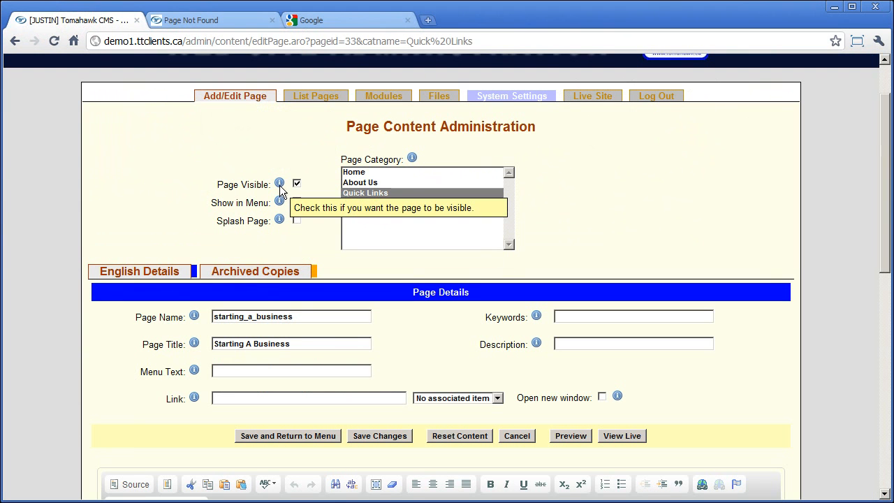
mouse_move(280, 203)
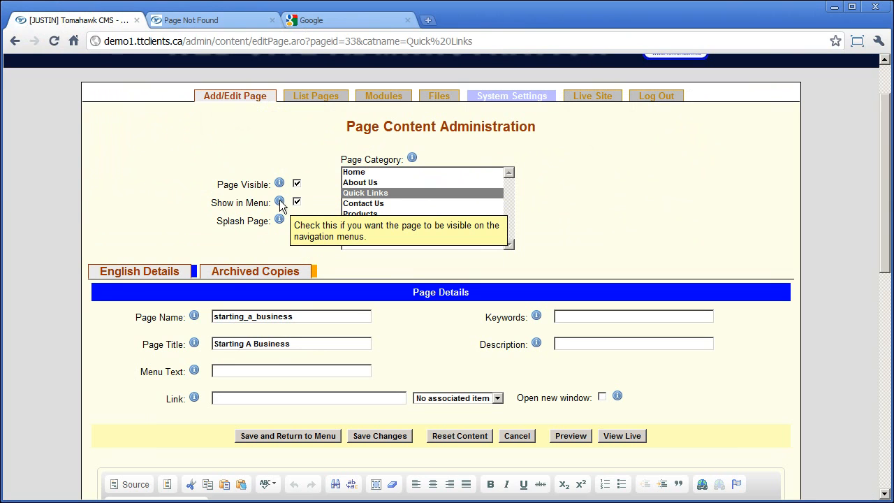
mouse_move(280, 221)
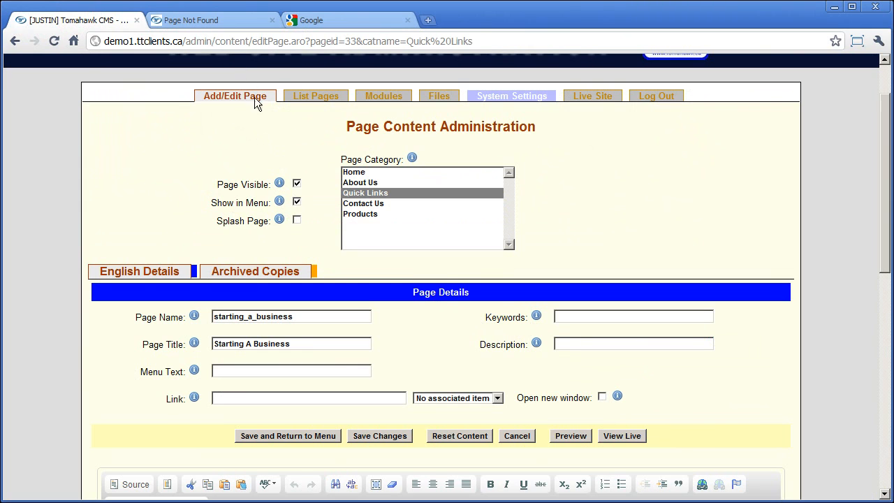
left_click(208, 21)
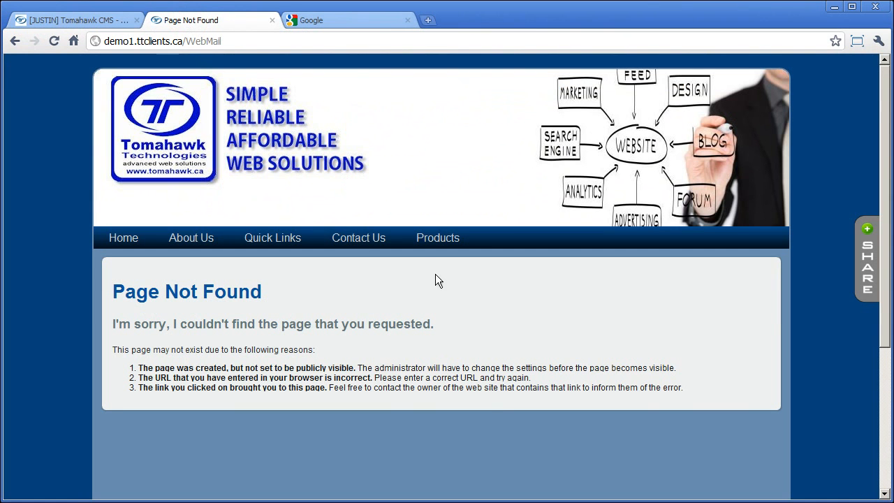
- Browse the Home, Products and Starting A Business pages on the live site to see the shared header and menu
left_click(131, 239)
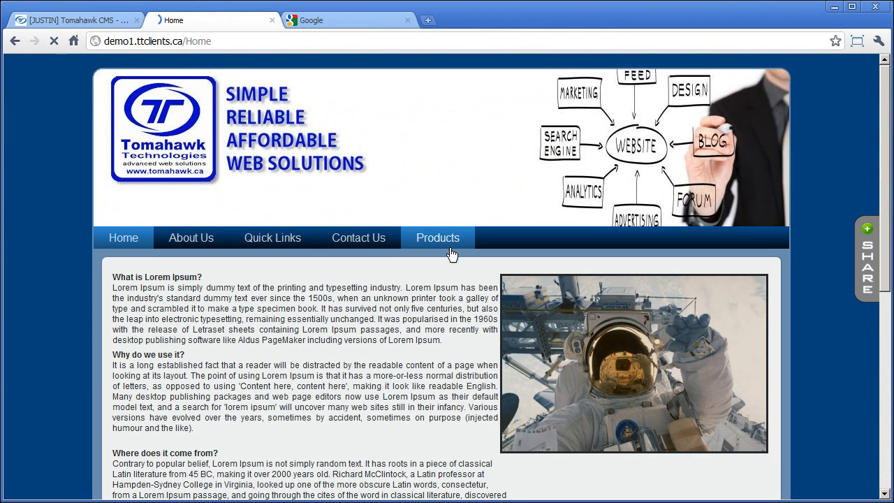
left_click(429, 244)
mouse_move(272, 251)
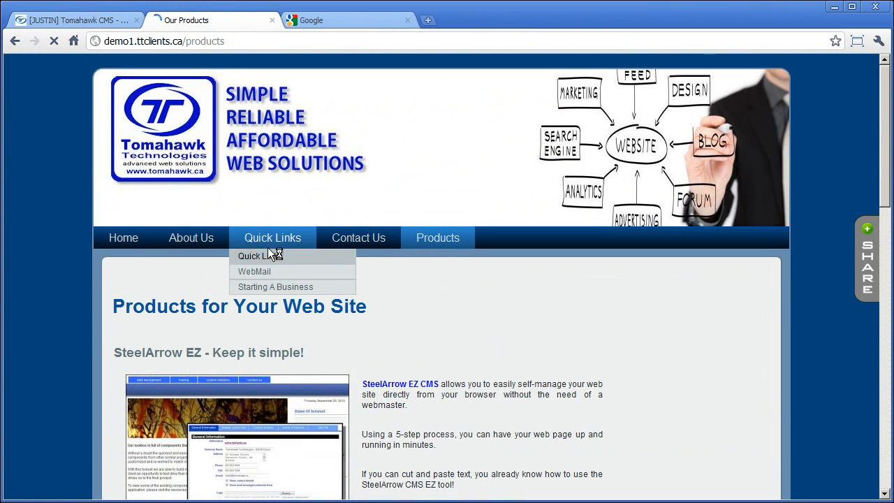
left_click(278, 295)
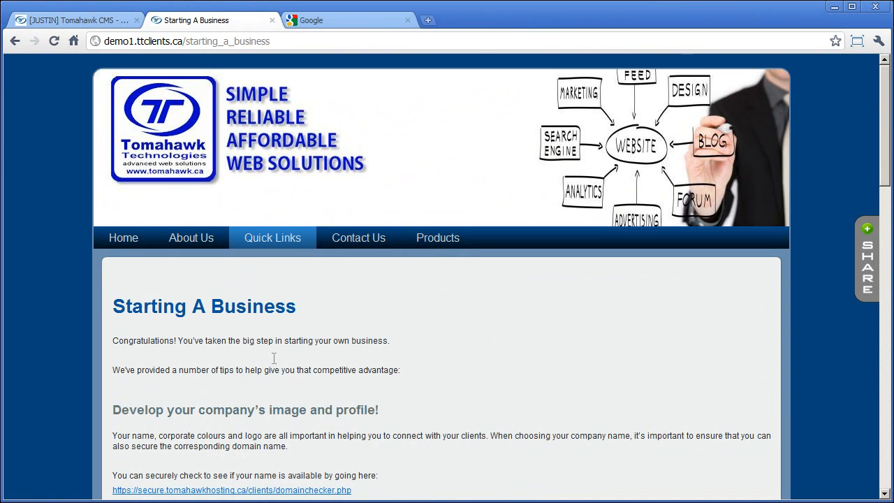
scroll(256, 336, "down", 1)
scroll(256, 336, "down", 1)
scroll(256, 326, "up", 2)
- Turn on Splash Page for the Starting A Business page, save the changes and check the effect on the live page
left_click(58, 20)
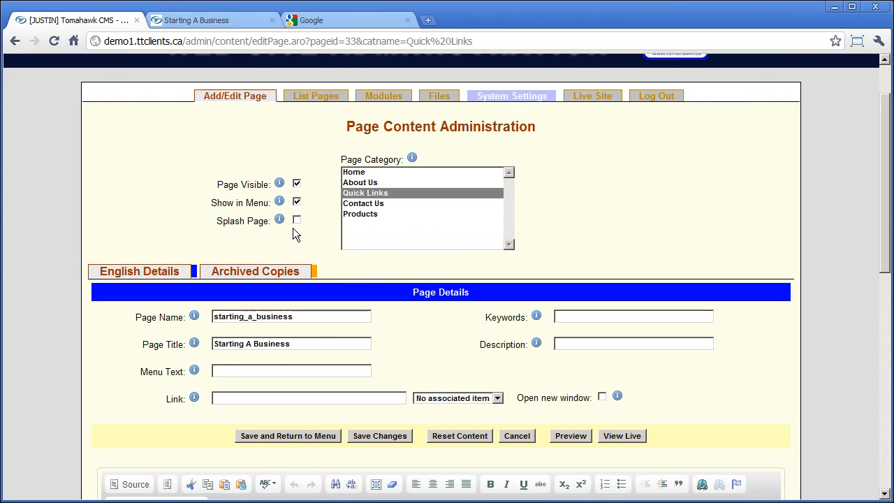
left_click(381, 436)
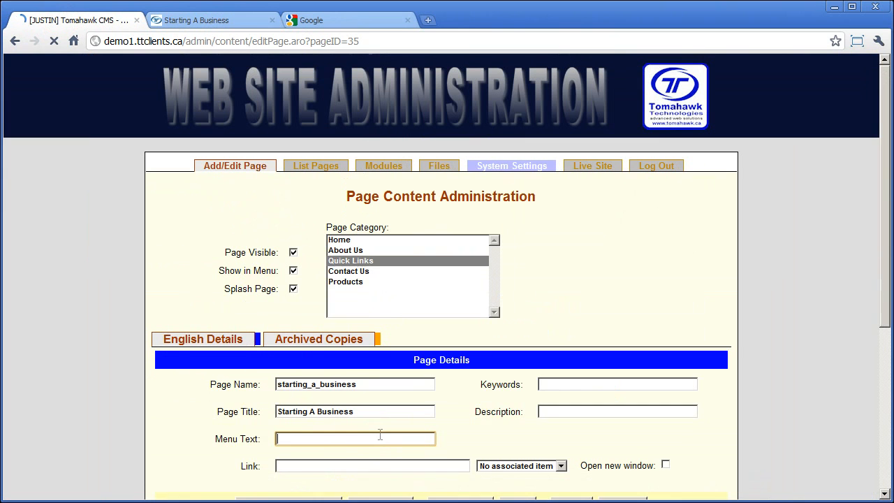
left_click(190, 22)
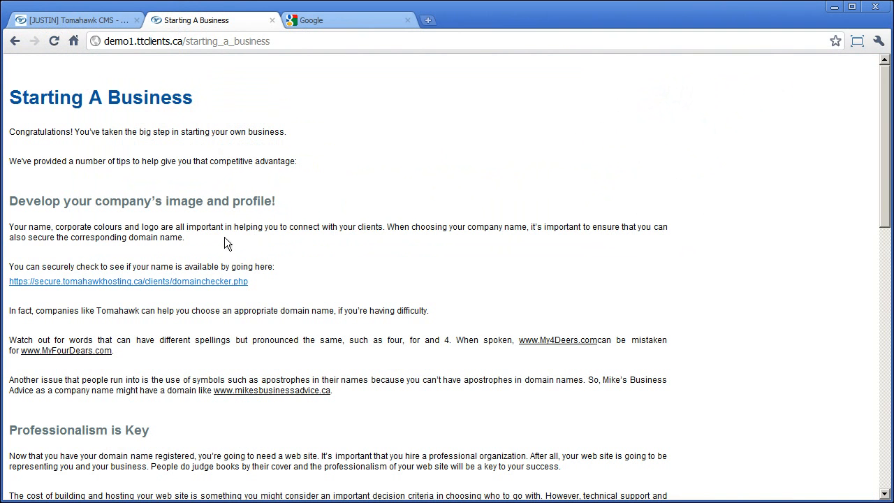
left_click(91, 21)
scroll(287, 268, "down", 3)
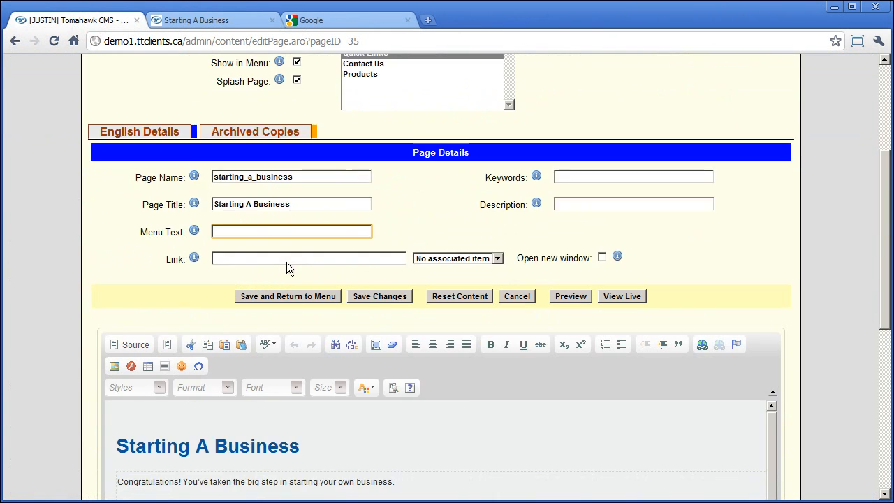
scroll(286, 264, "down", 3)
scroll(127, 296, "up", 6)
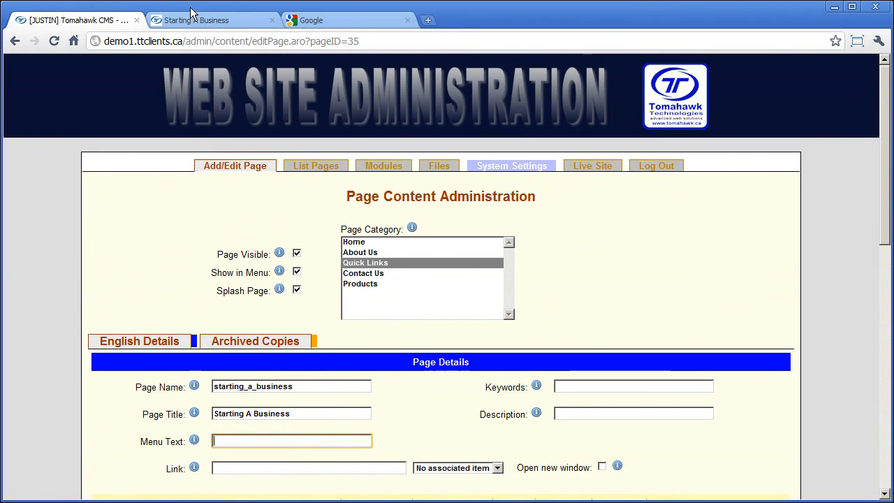
left_click(192, 17)
left_click(116, 19)
- Turn off Splash Page for the Starting A Business page, save the changes and reload the live page to check it
left_click(296, 290)
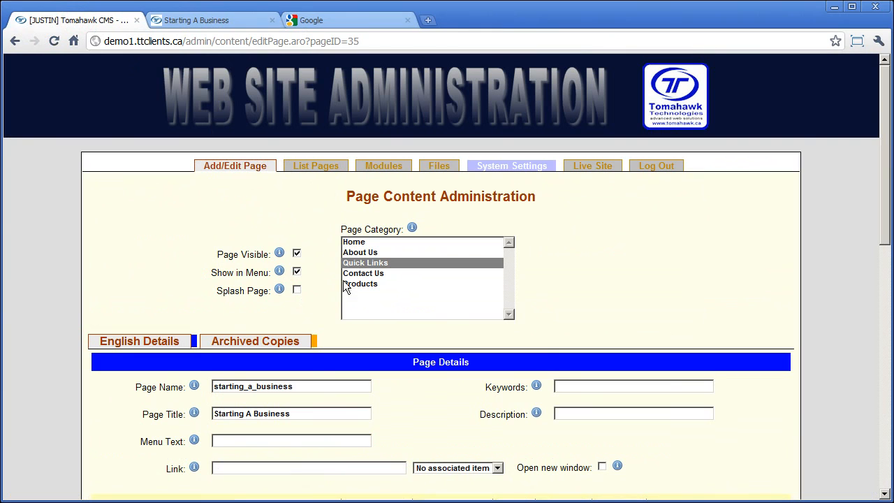
scroll(328, 310, "down", 2)
left_click(382, 367)
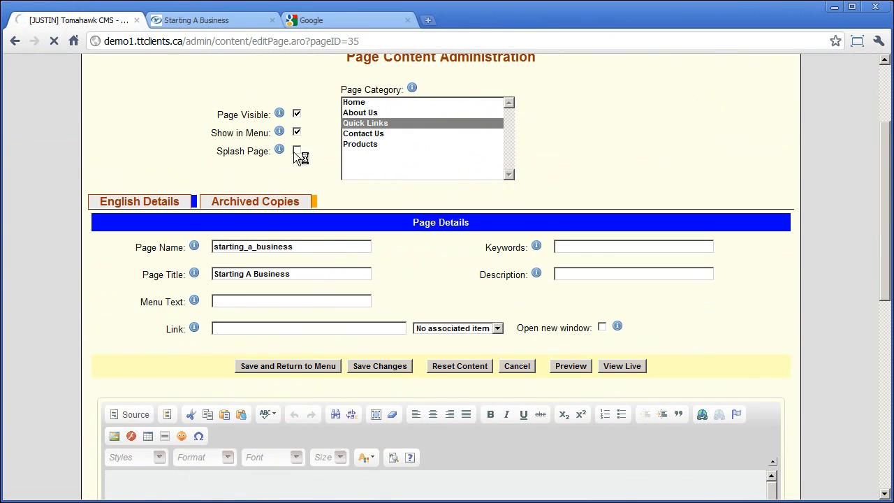
left_click(195, 21)
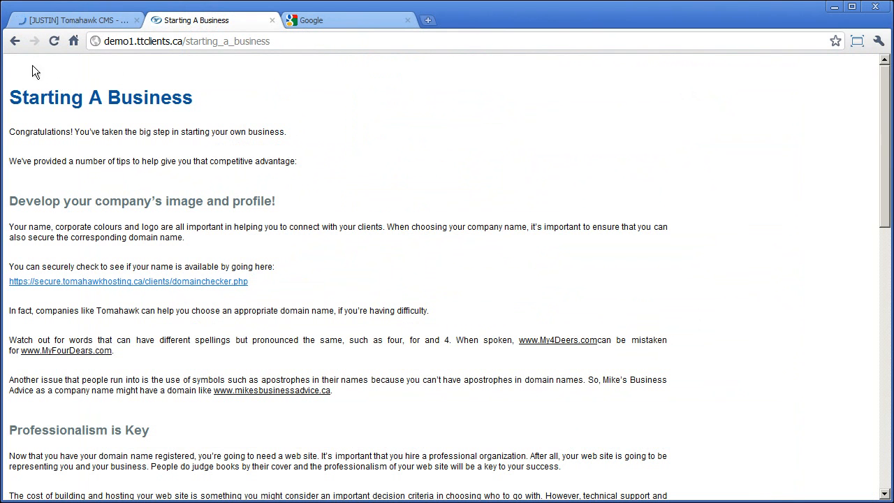
left_click(54, 41)
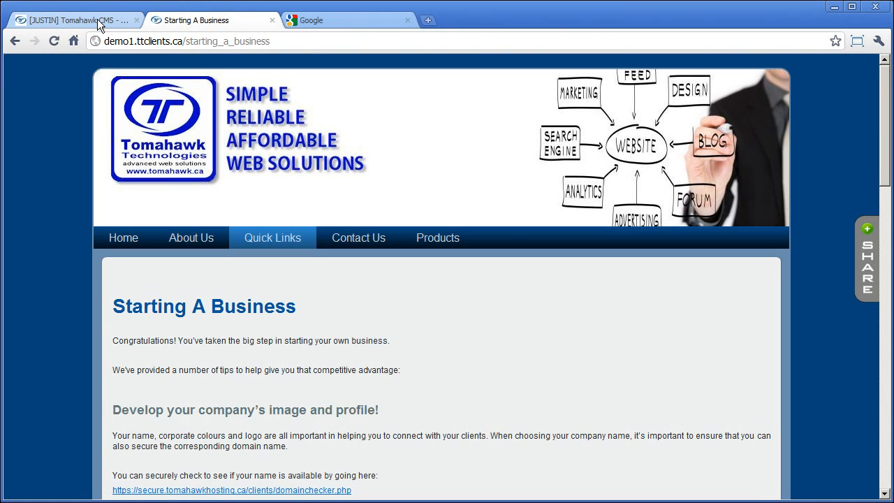
left_click(98, 23)
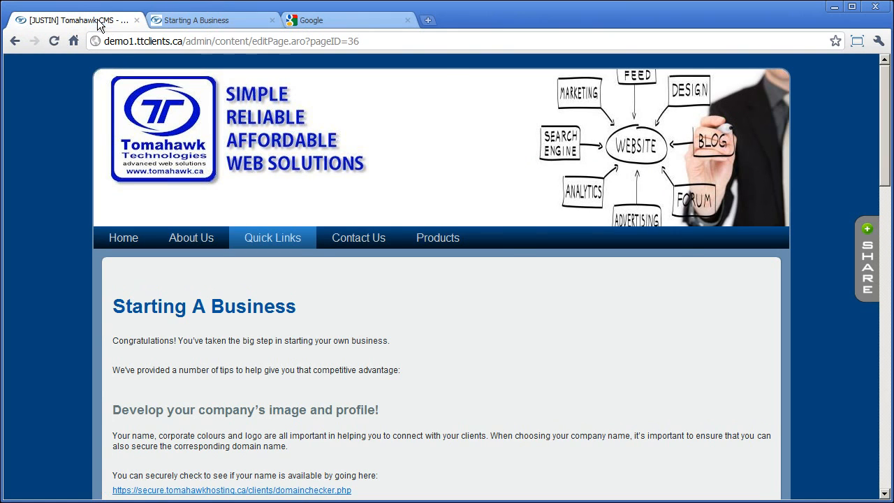
- Compare the Page Category setting with the live site's Quick Links submenu, and deselect and reselect Quick Links as the category
scroll(437, 314, "down", 3)
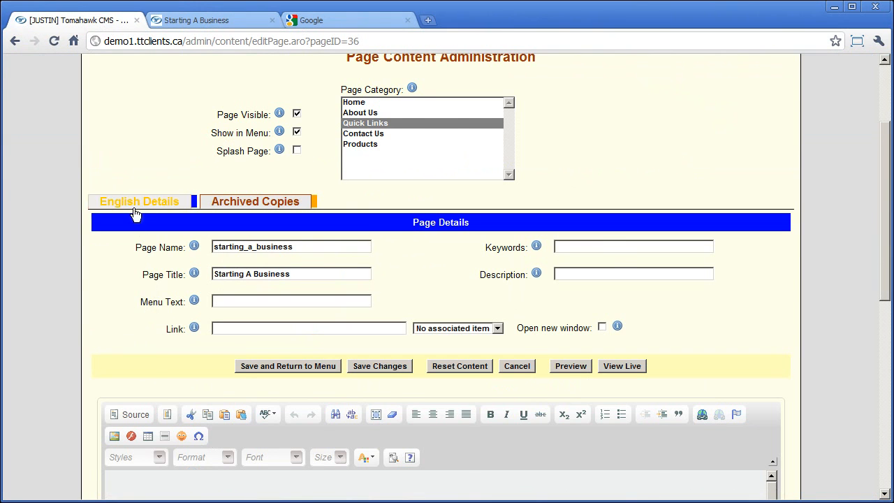
scroll(140, 209, "up", 1)
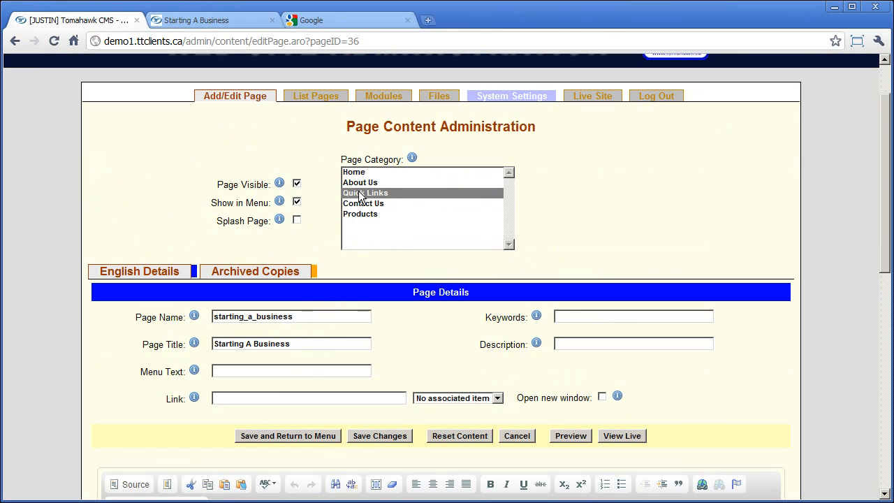
left_click(208, 21)
mouse_move(310, 265)
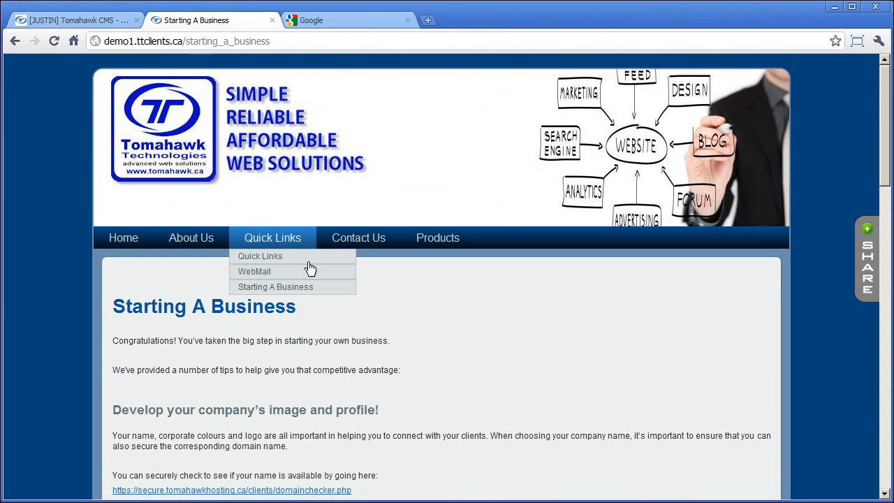
left_click(96, 23)
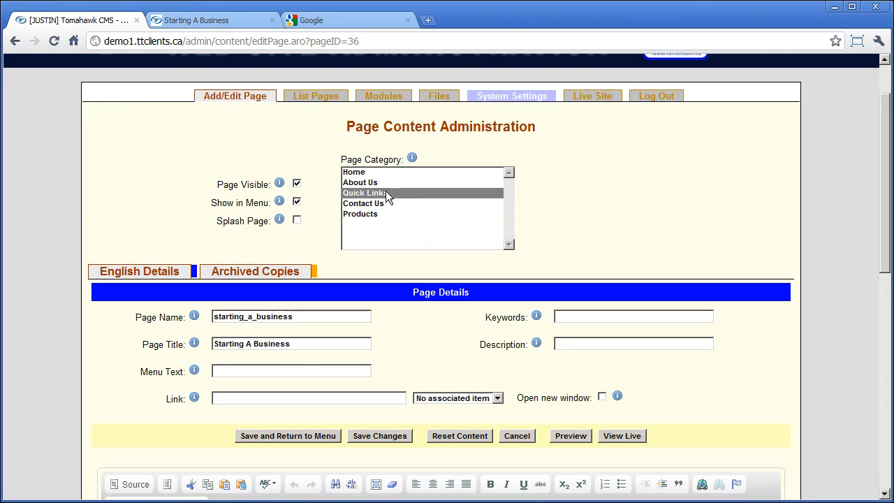
left_click(381, 196, "ctrl")
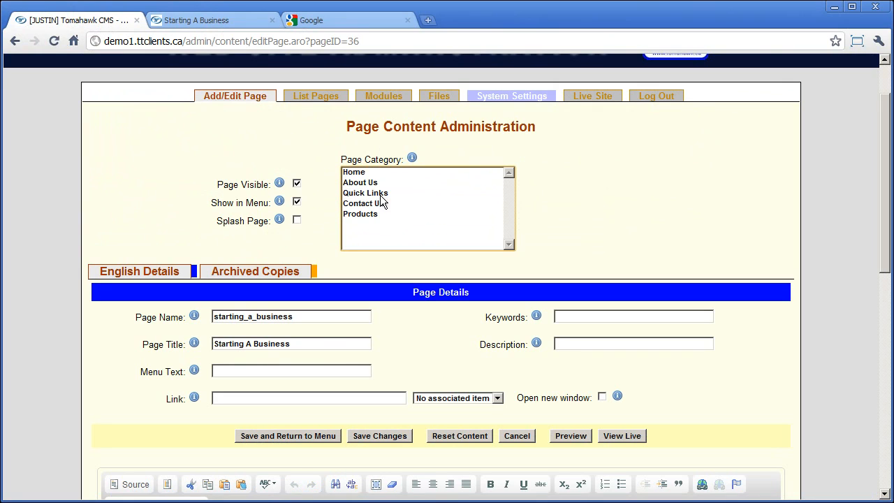
left_click(431, 192)
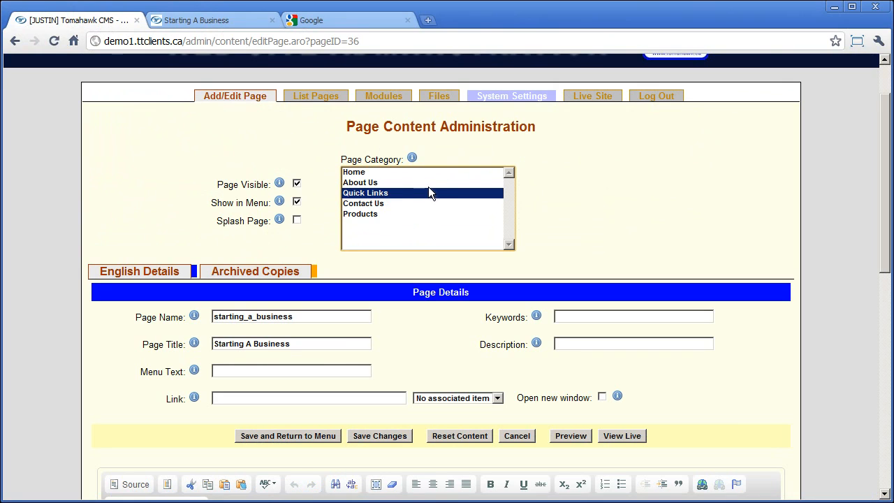
- Examine the Page Name and Page Title settings, and highlight the page name starting_a_business in the live page's address
scroll(236, 251, "down", 2)
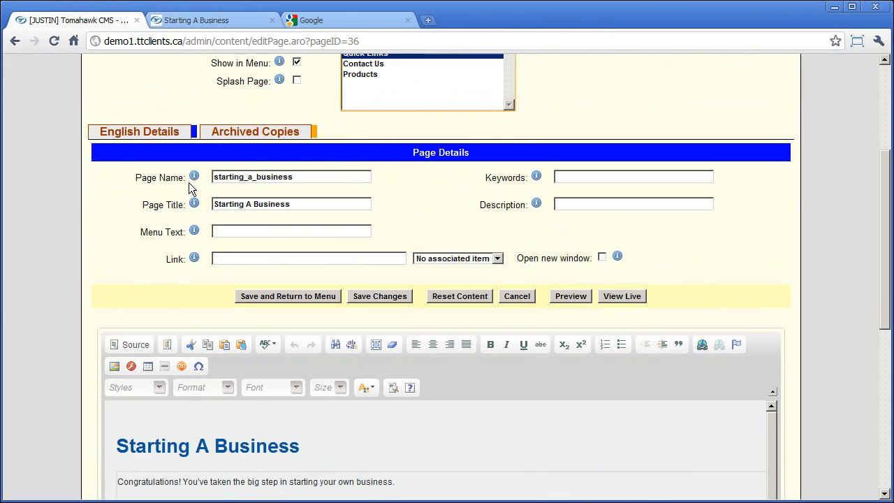
mouse_move(198, 208)
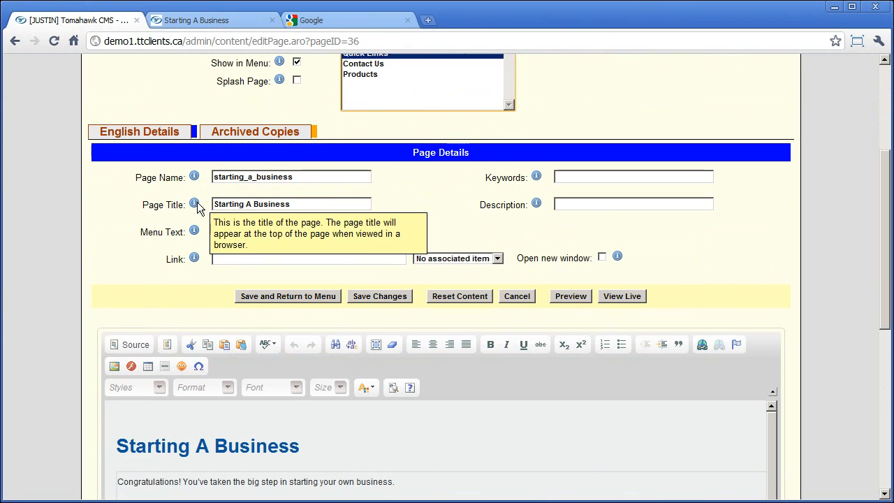
left_click(191, 24)
double_click(287, 40)
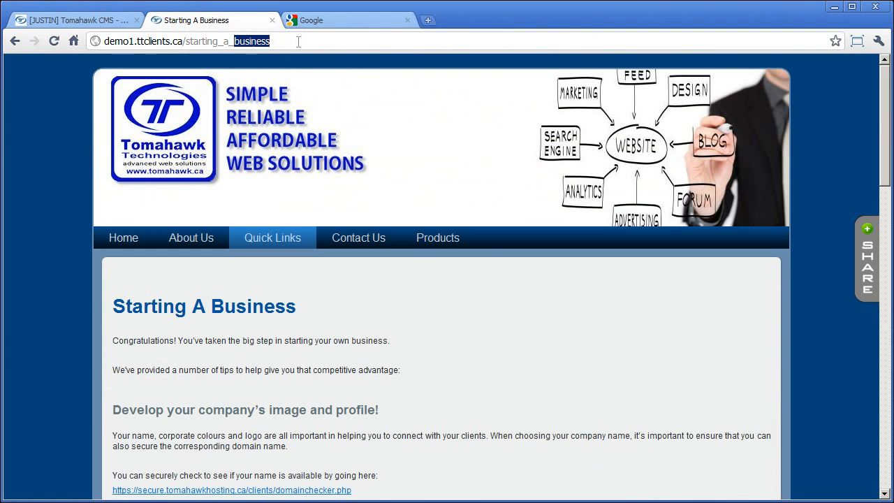
left_click_drag(301, 42, 185, 53)
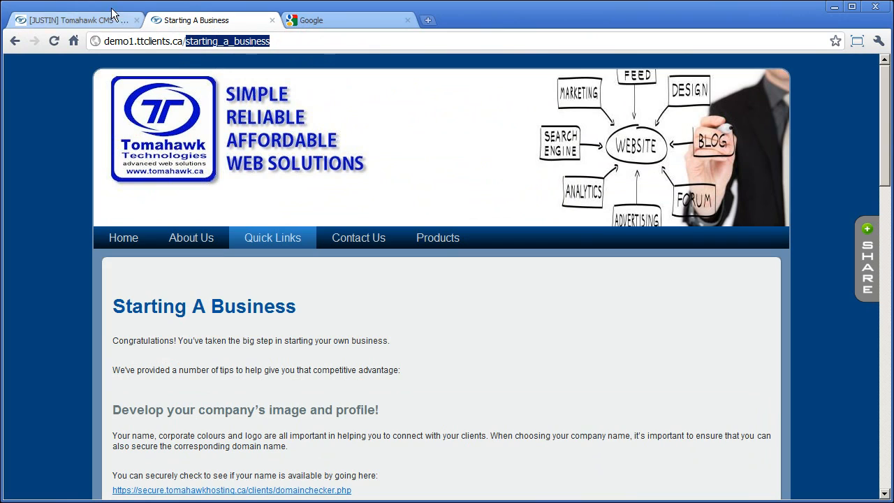
- Try to add a space at the end of the Page Name in the page editor and dismiss the alert
left_click(66, 21)
left_click(319, 176)
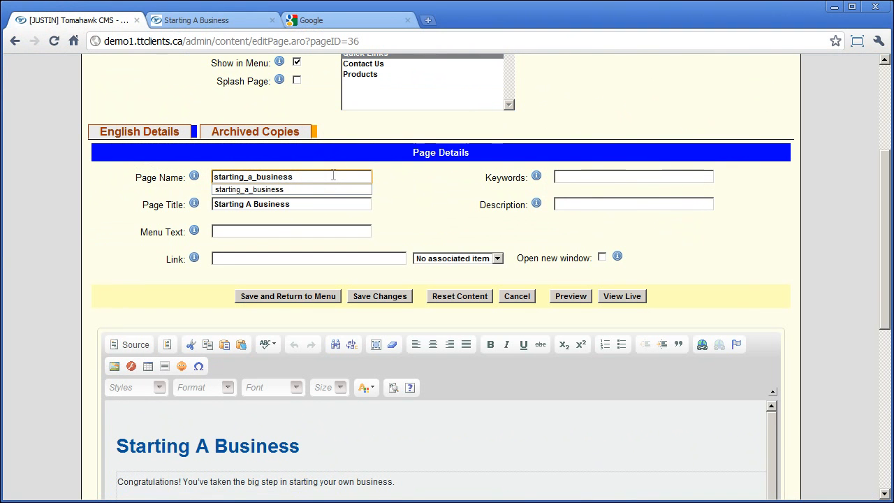
key("space")
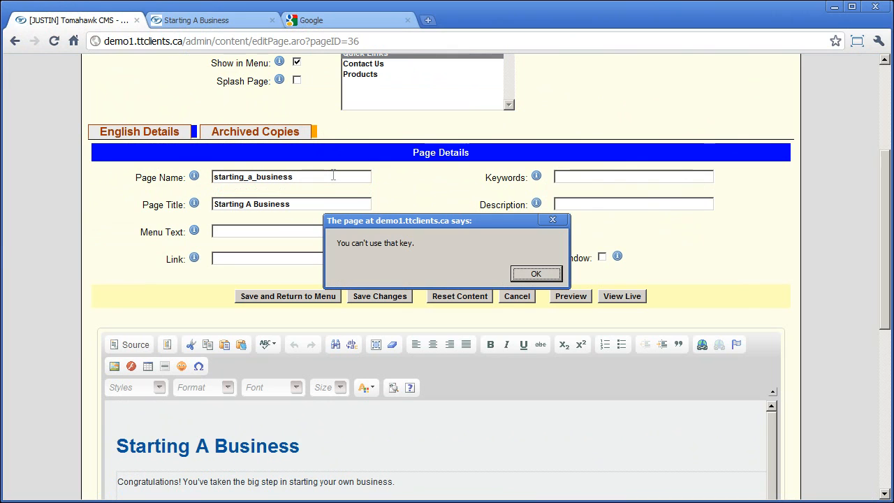
left_click(541, 274)
- Compare the Page Title and Menu Text fields with the live Starting A Business page, reading the Page Title help tip
left_click(216, 20)
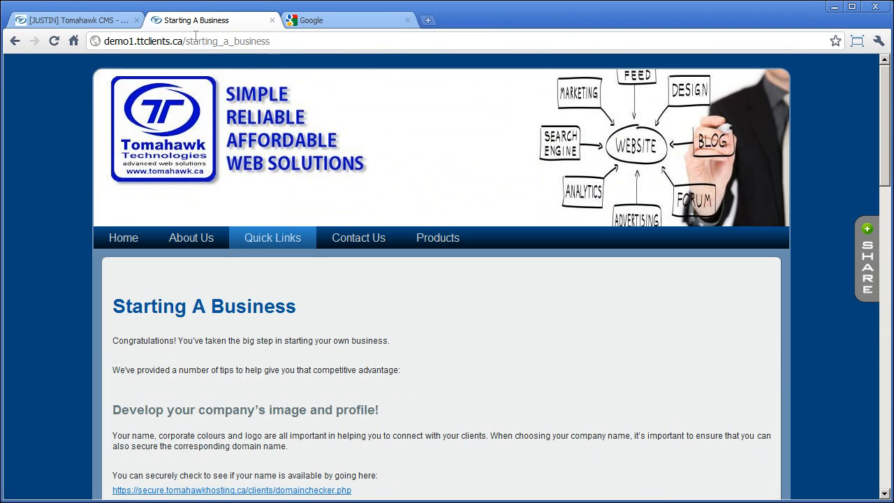
left_click(81, 20)
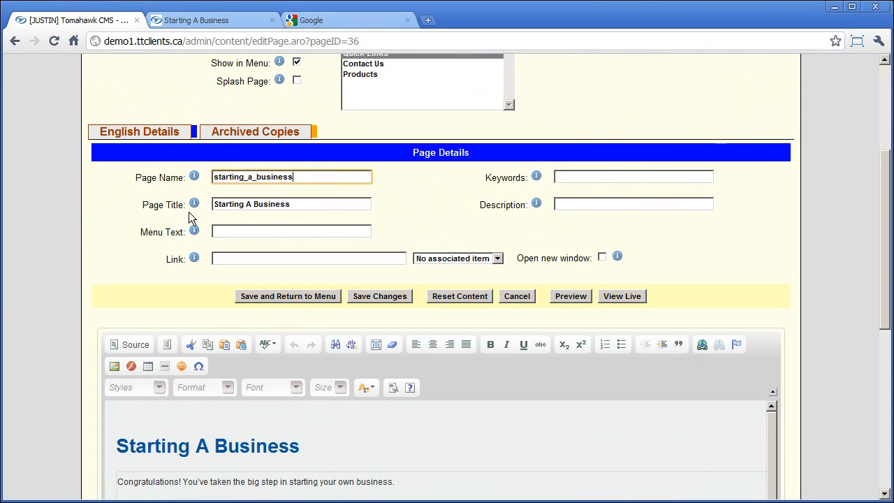
left_click(225, 20)
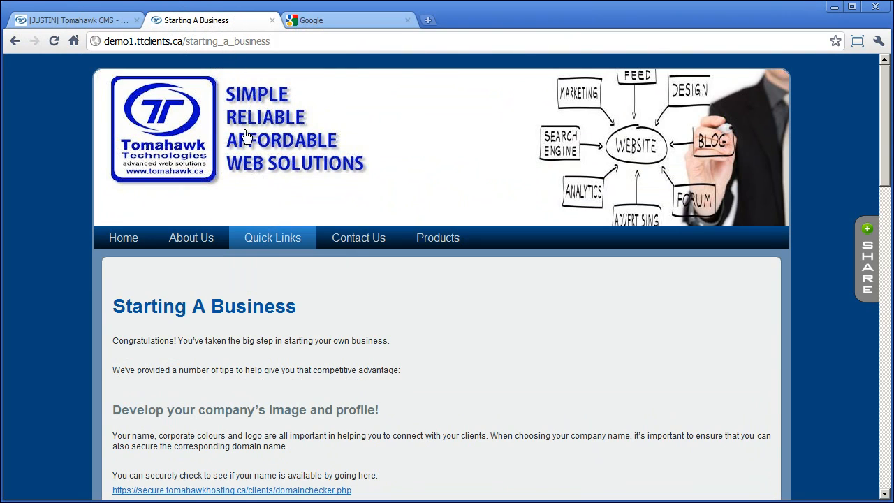
left_click(55, 19)
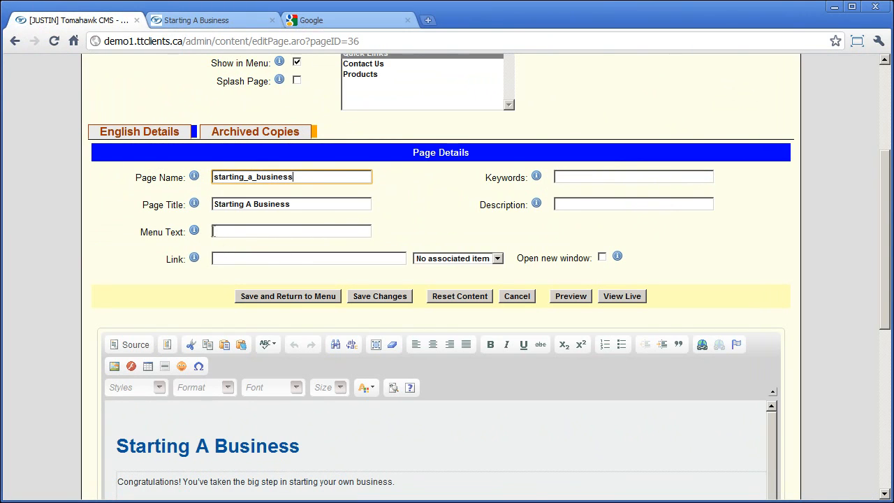
mouse_move(194, 210)
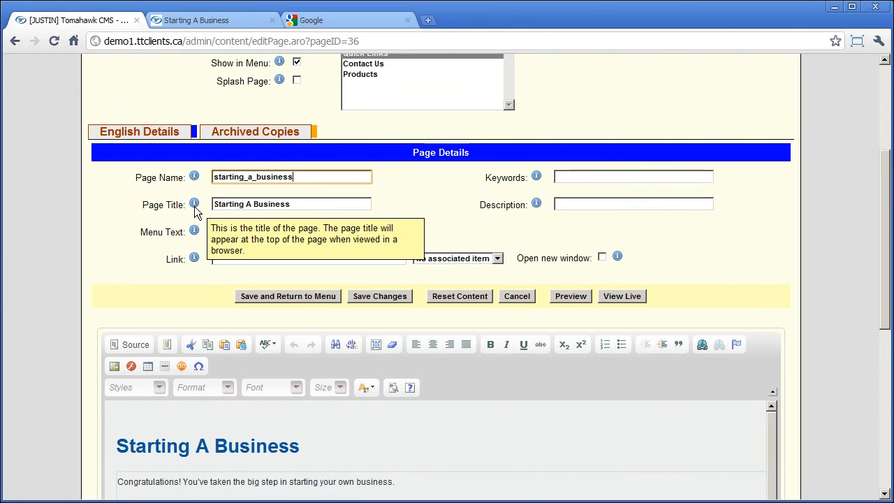
left_click(239, 231)
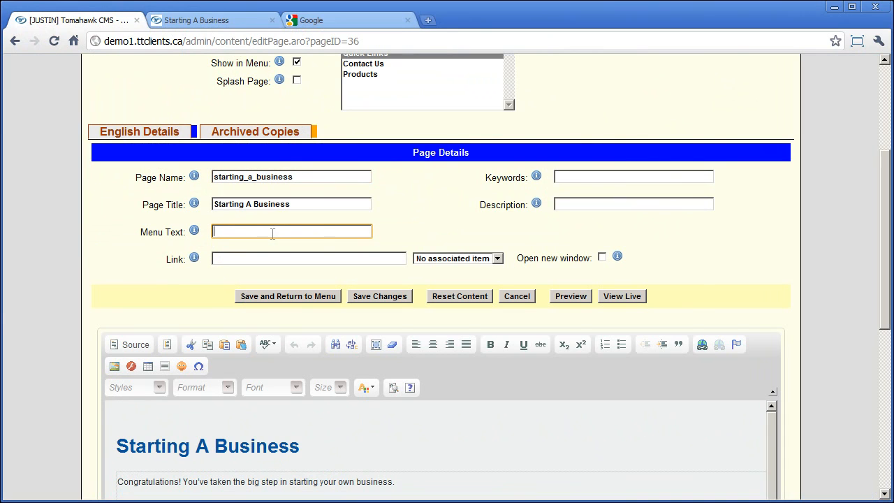
left_click(214, 19)
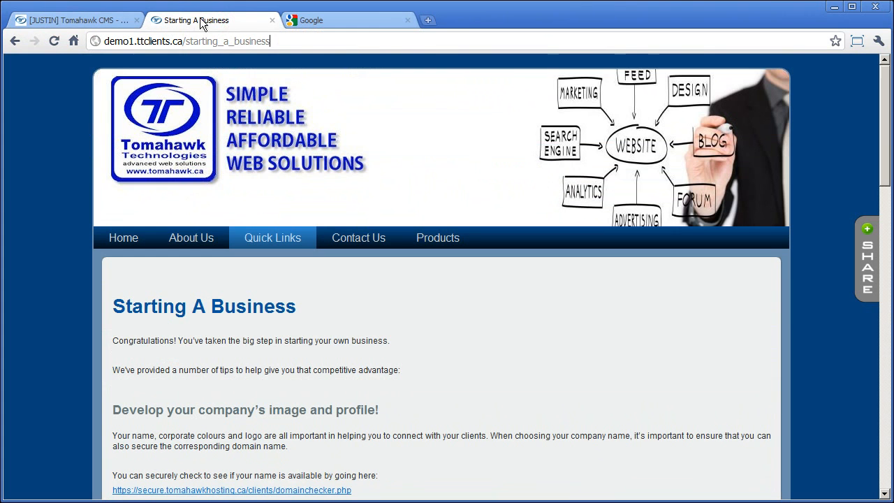
left_click(140, 23)
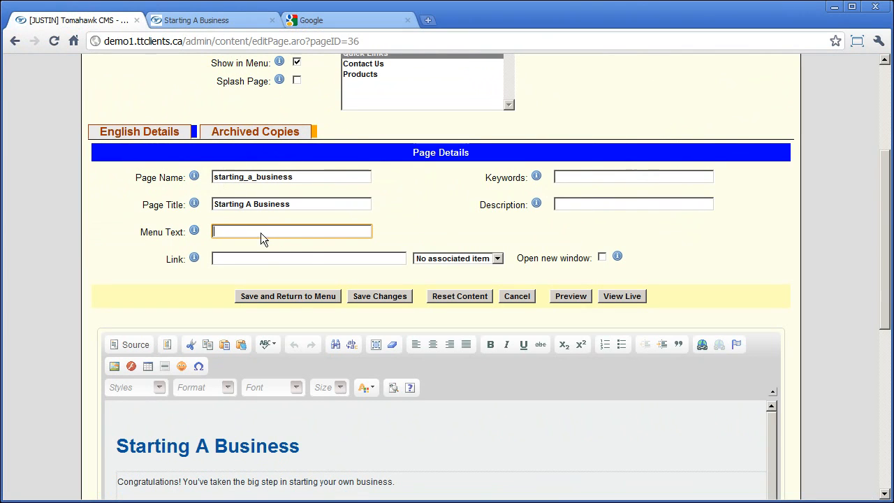
- Copy the page title into the Menu Text, append 1 so it reads "Starting A Business 1", and save the changes
left_click_drag(317, 203, 178, 204)
key("ctrl+c")
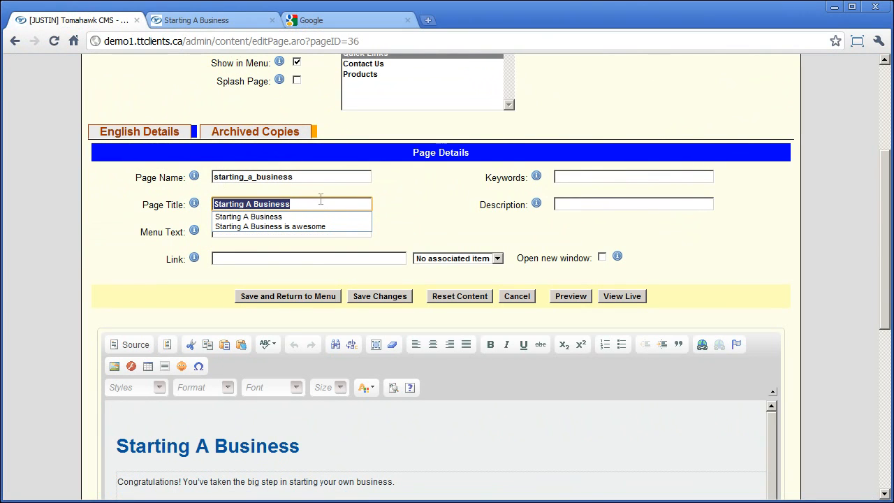
left_click(307, 176)
left_click(244, 231)
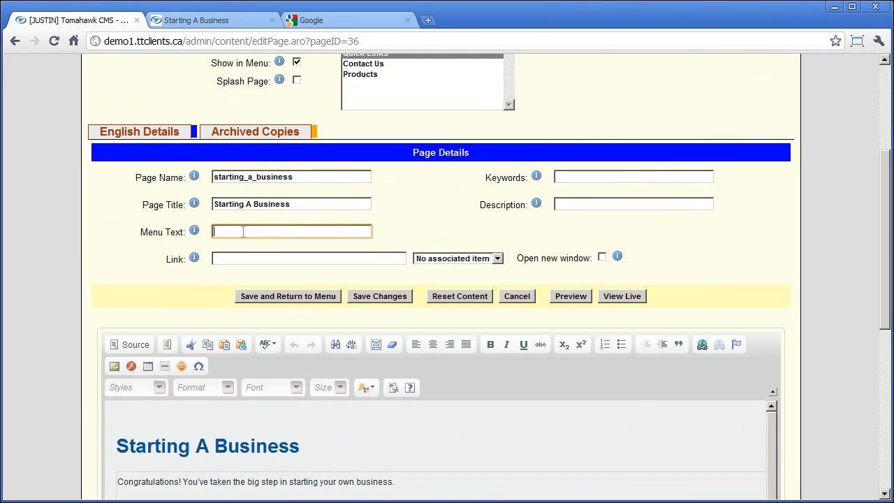
key("ctrl+v")
type("1")
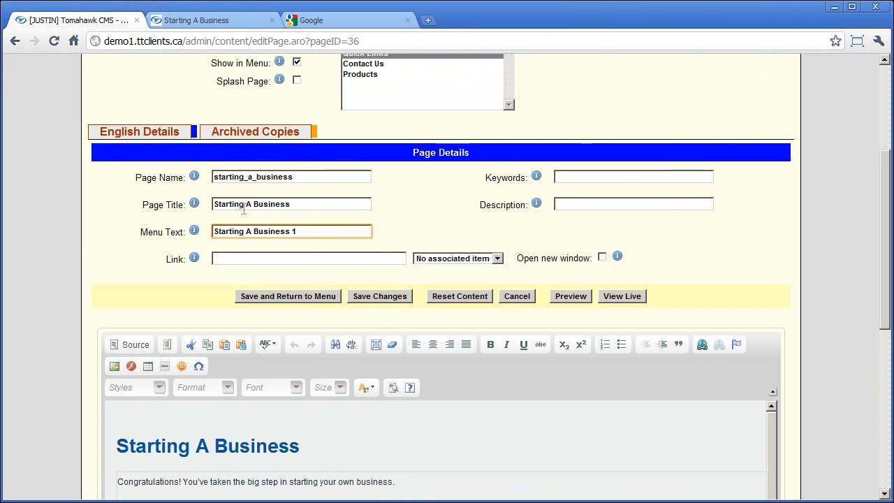
left_click(371, 299)
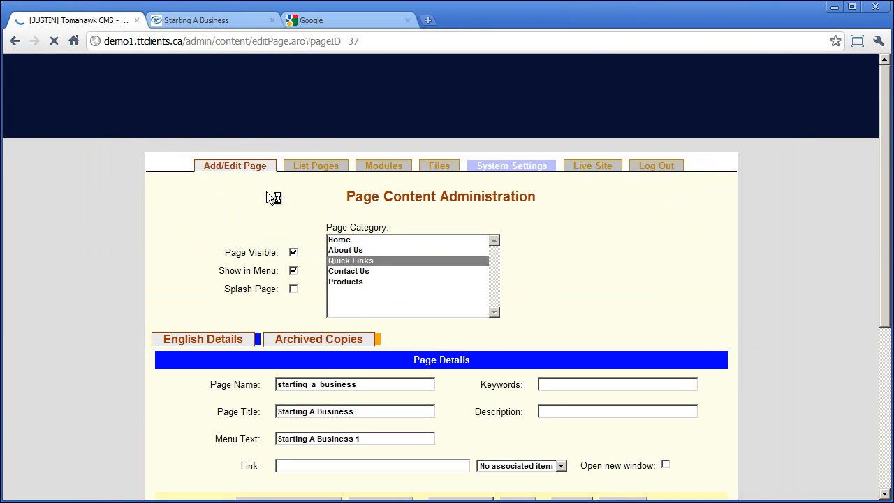
- Reload the live Starting A Business page and check its entry in the Quick Links submenu
left_click(178, 20)
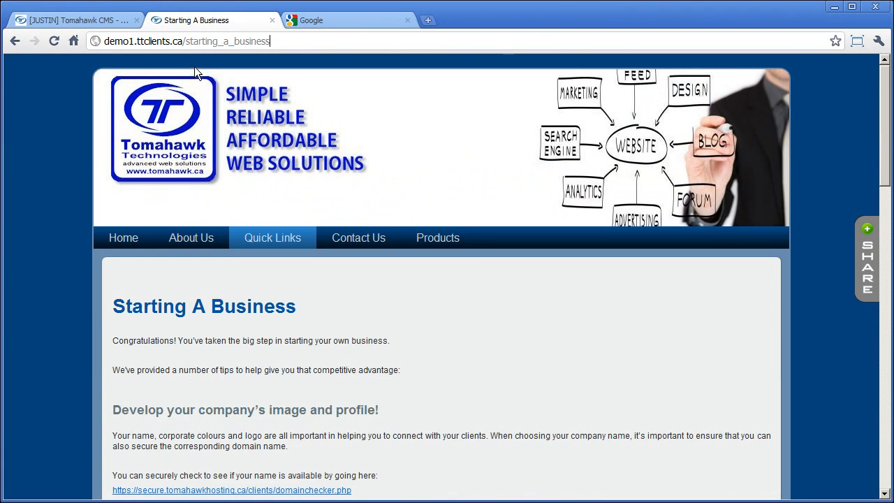
left_click(54, 41)
left_click(207, 41)
mouse_move(274, 242)
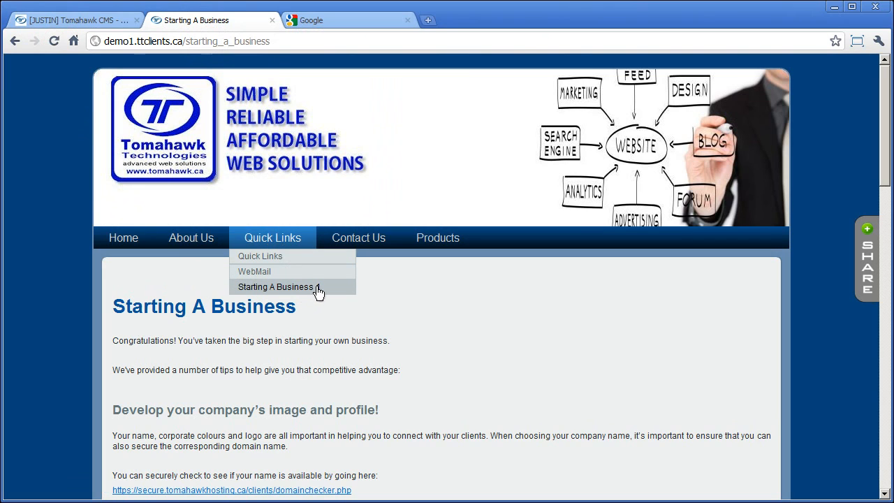
- Return to the page editor and review the Menu Text against the Page Title
left_click(78, 20)
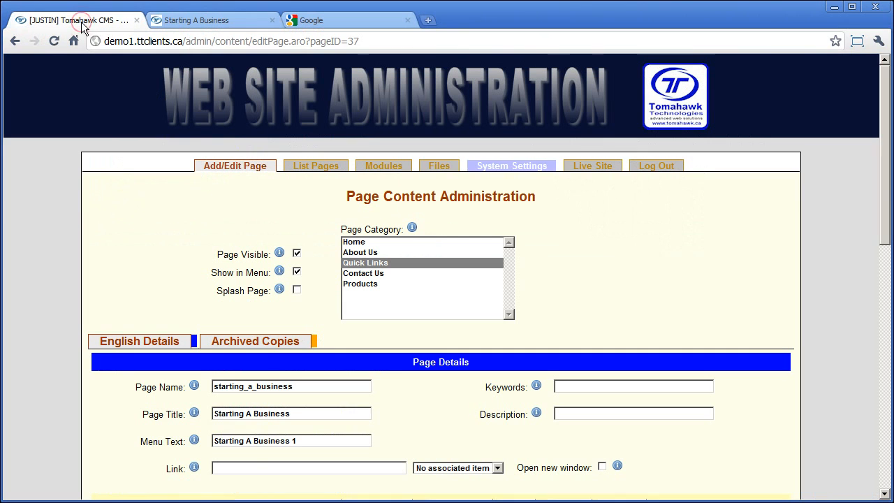
scroll(263, 306, "down", 2)
left_click(317, 301)
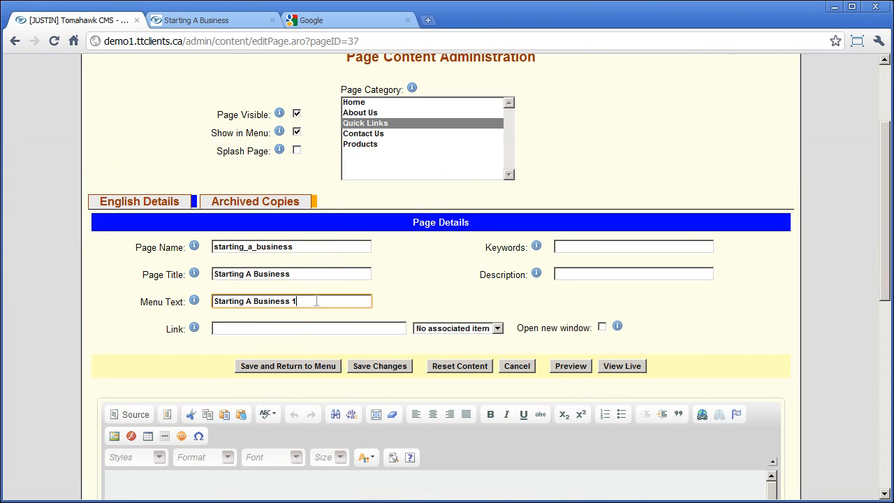
triple_click(317, 301)
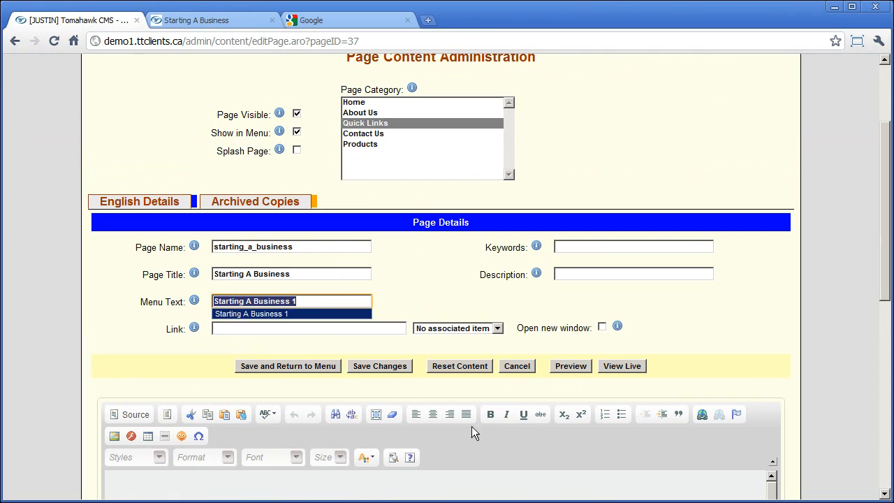
left_click(326, 274)
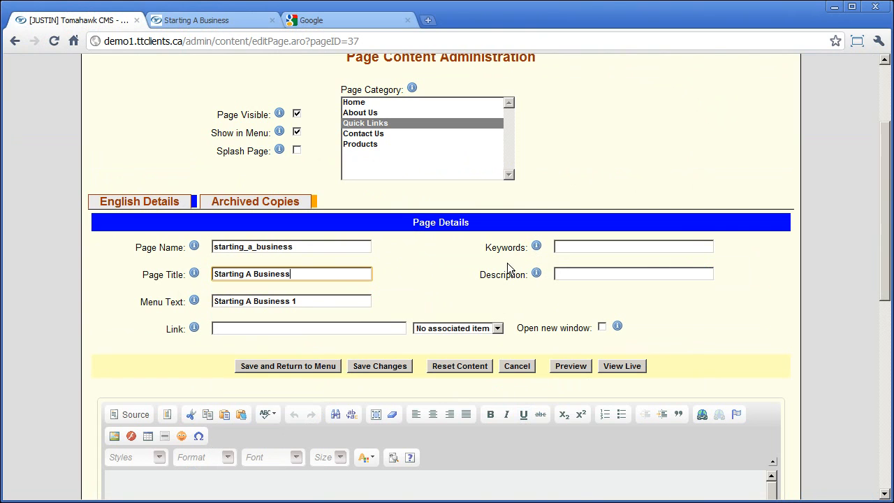
- Look over the page's archived copies and their rules, and return to the English Details
scroll(510, 273, "up", 2)
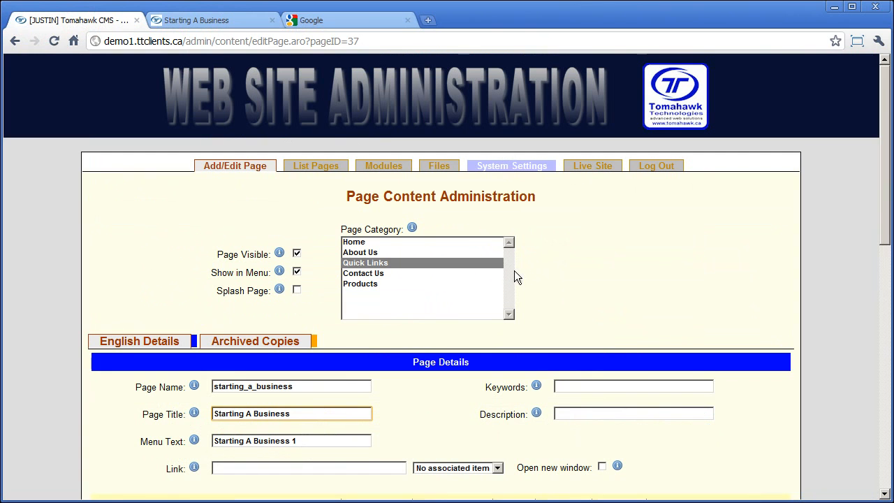
scroll(447, 182, "down", 1)
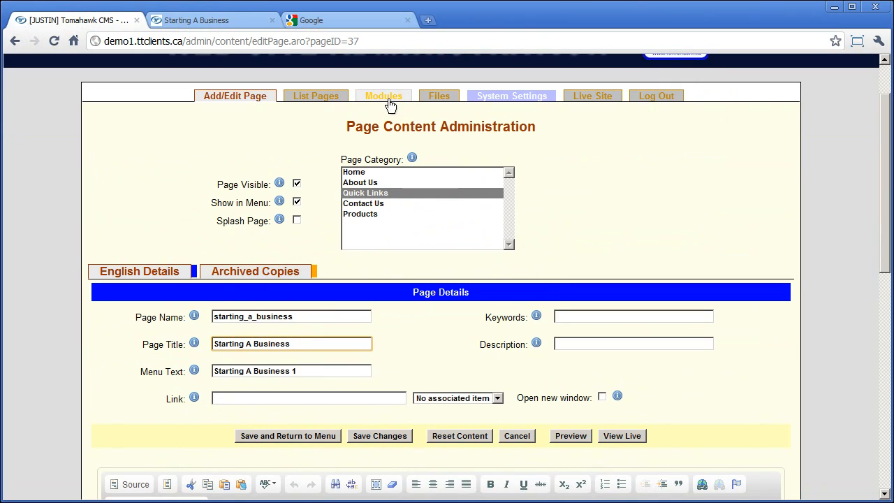
left_click(122, 198)
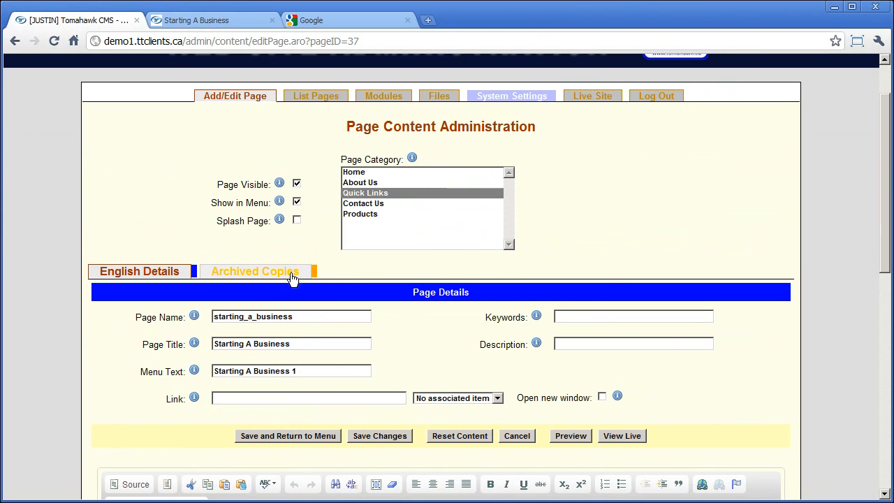
left_click(255, 274)
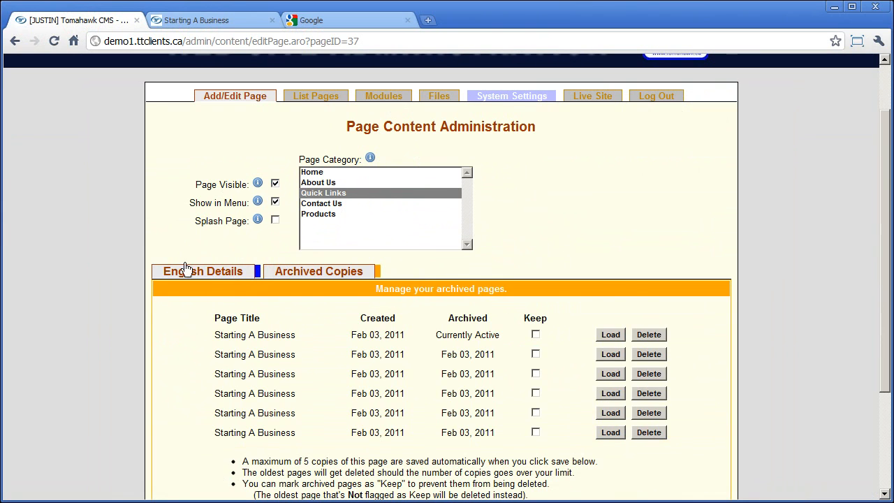
scroll(188, 258, "down", 3)
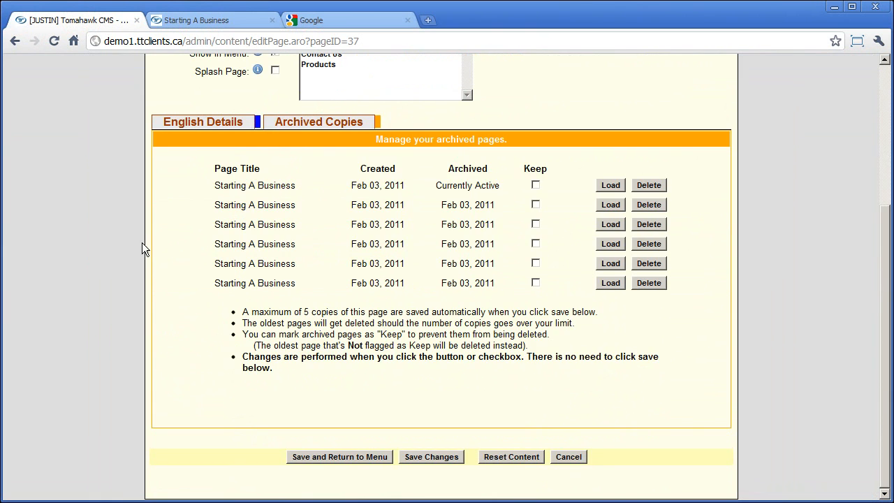
left_click(204, 122)
- Delete the "Professionalism is Key" heading and its paragraphs from the page content, remove the leftover blank lines, and save the changes
scroll(301, 245, "down", 2)
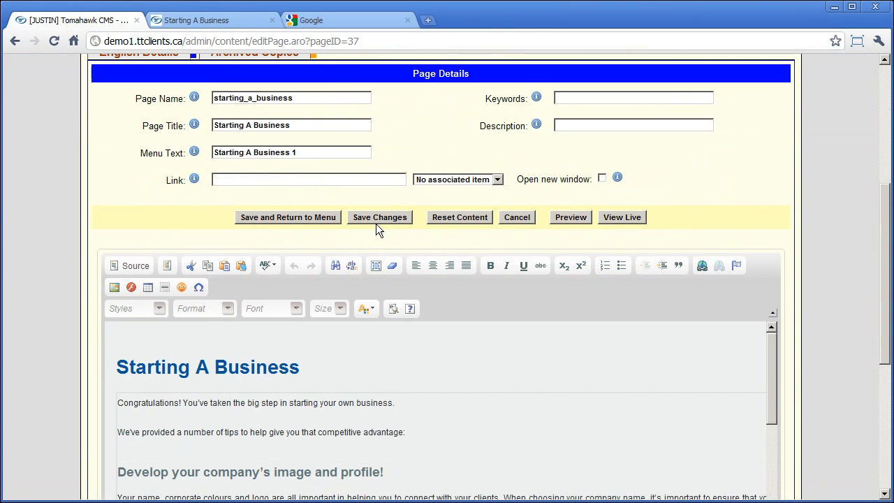
scroll(36, 195, "down", 4)
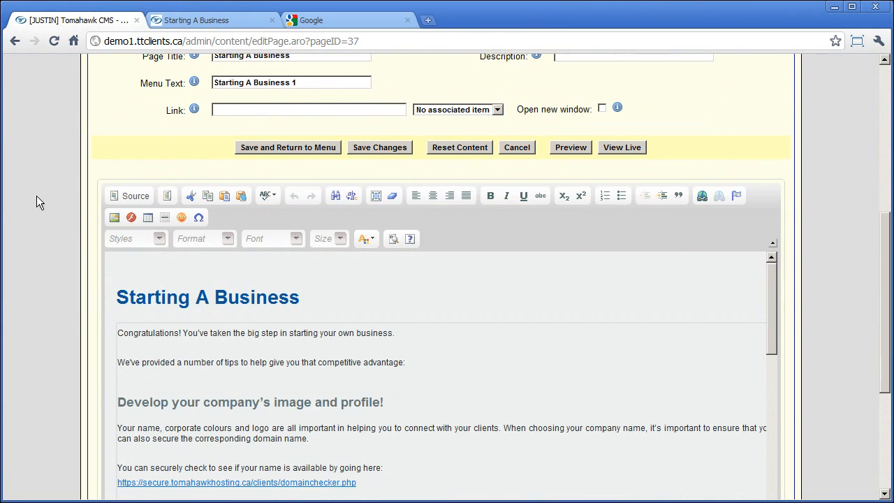
left_click(368, 363)
scroll(367, 363, "down", 10)
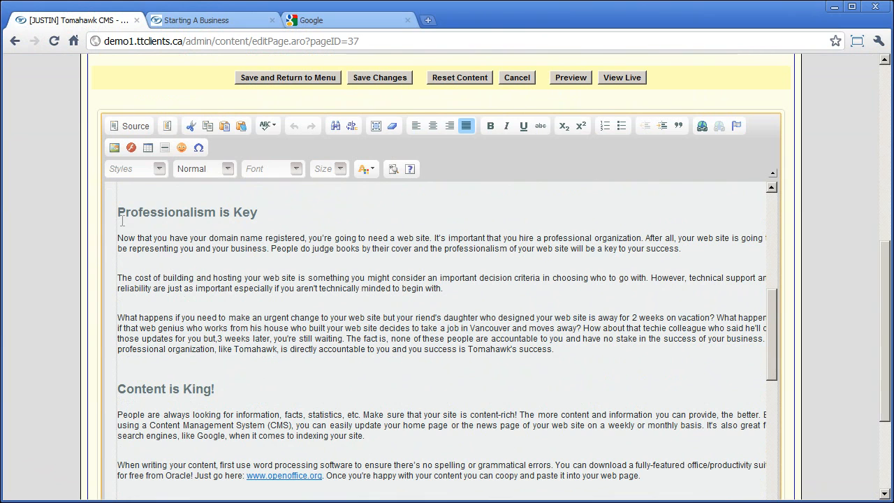
left_click_drag(119, 208, 338, 354)
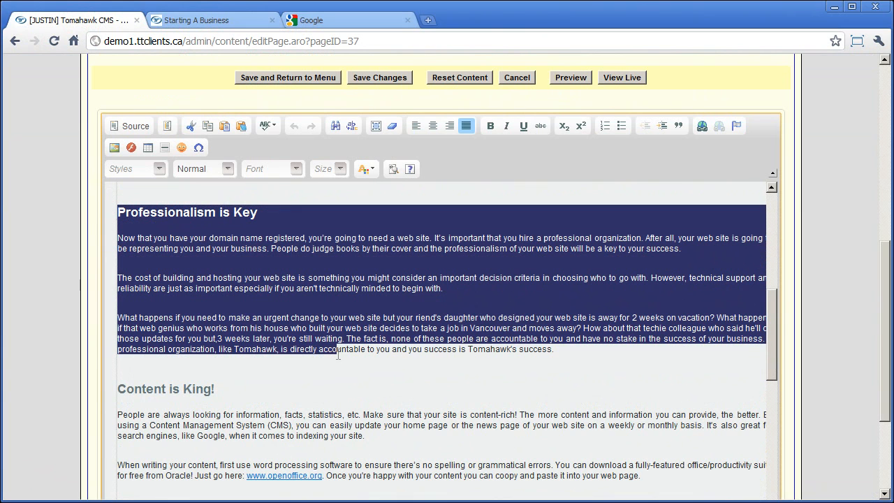
left_click_drag(586, 353, 119, 217)
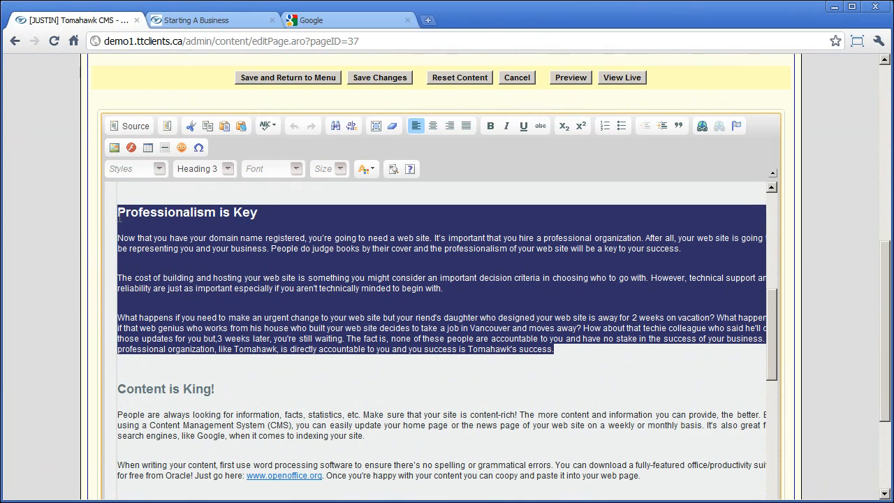
key("Delete")
scroll(163, 263, "up", 1)
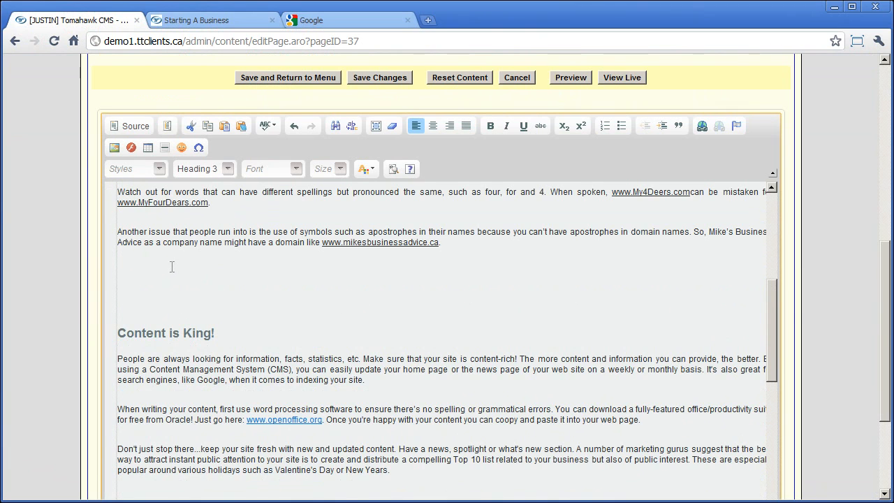
key("BackSpace")
key("Delete")
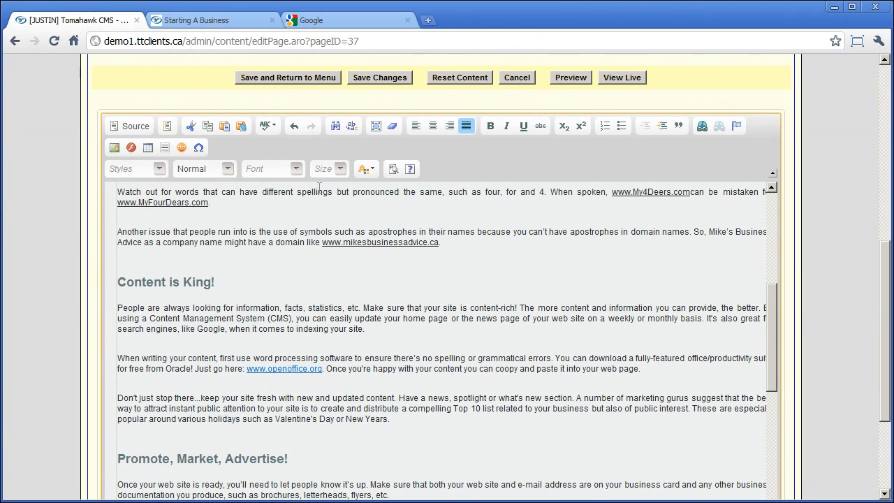
left_click(385, 77)
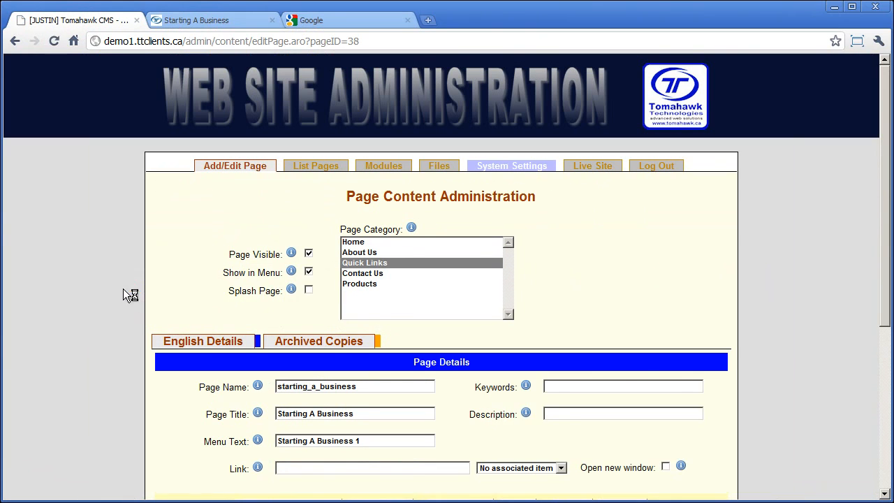
- Reopen the starting_a_business page for editing from the Quick Links page list and check its content for the deleted section
left_click(314, 168)
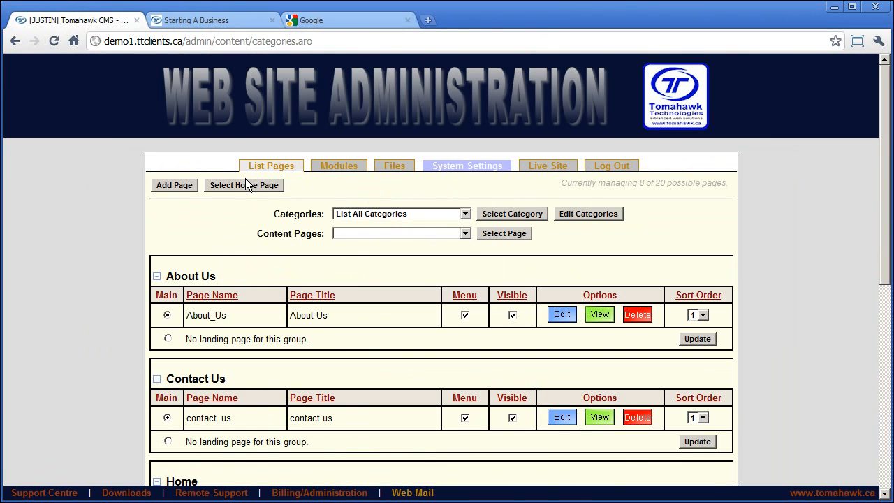
left_click(363, 214)
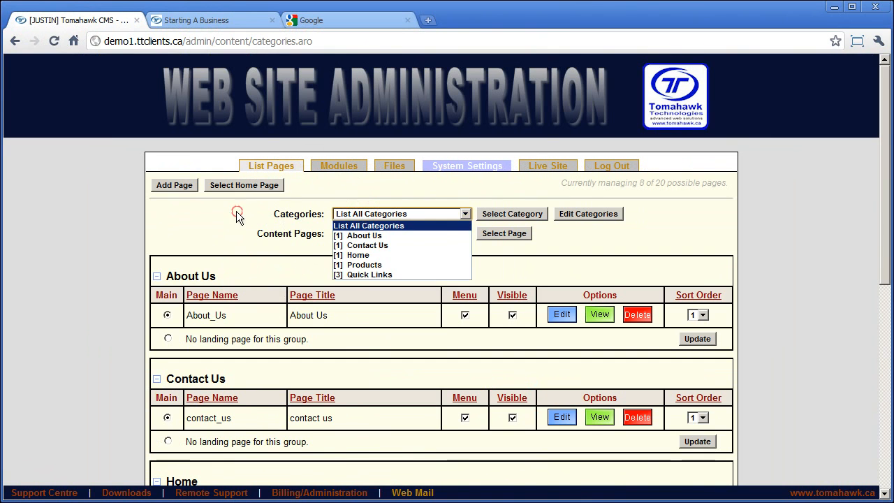
scroll(236, 210, "down", 5)
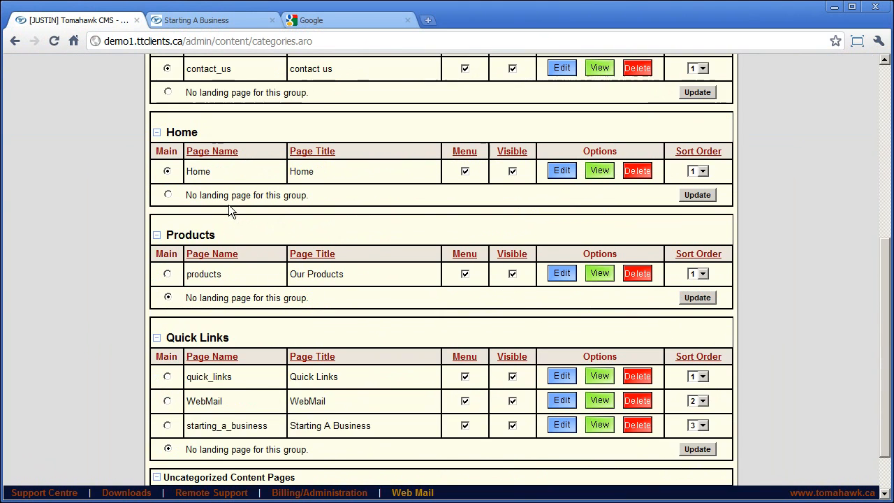
left_click(561, 426)
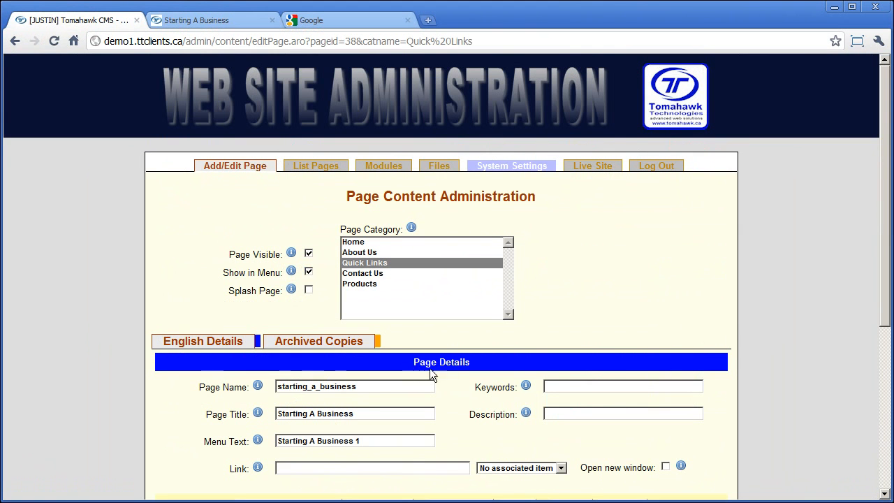
scroll(153, 280, "down", 8)
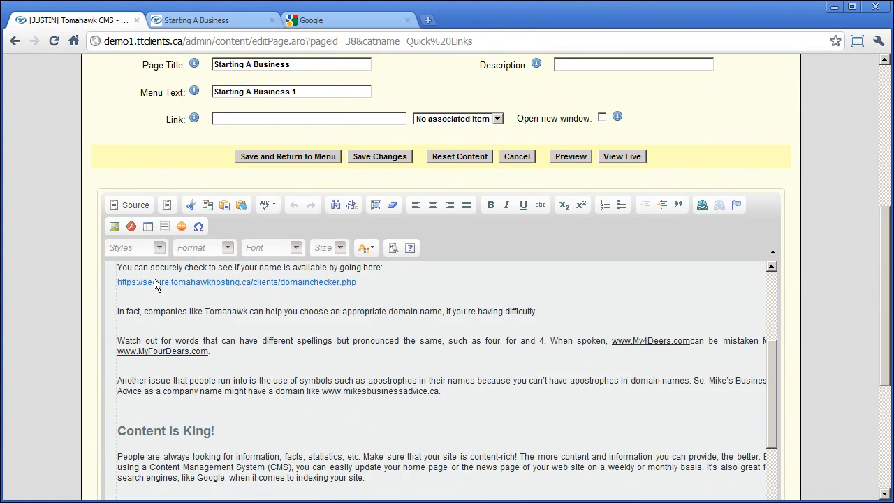
scroll(292, 341, "up", 1)
scroll(257, 343, "up", 6)
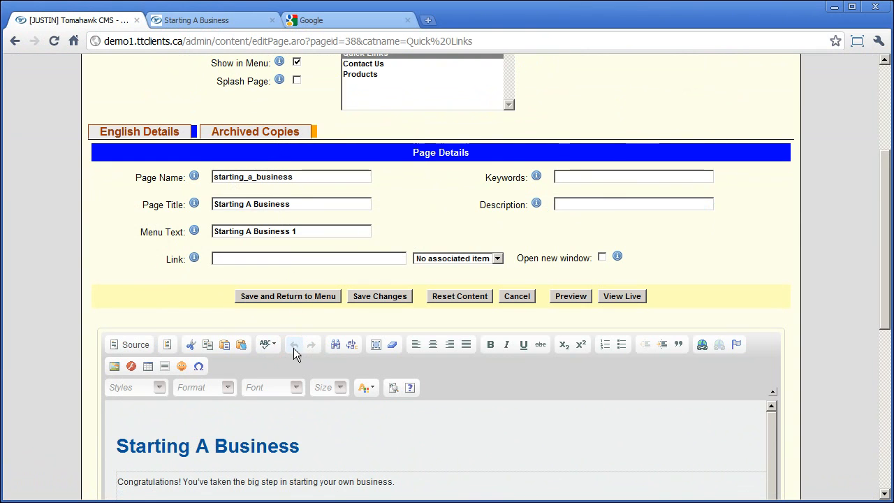
- Examine the page's archived copies, highlighting the retention rules and the Currently Active entry
left_click(235, 132)
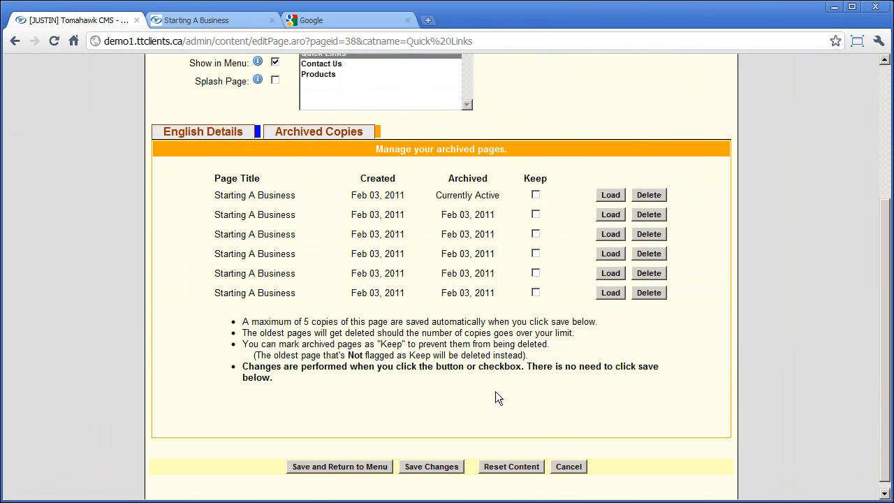
left_click_drag(306, 379, 237, 320)
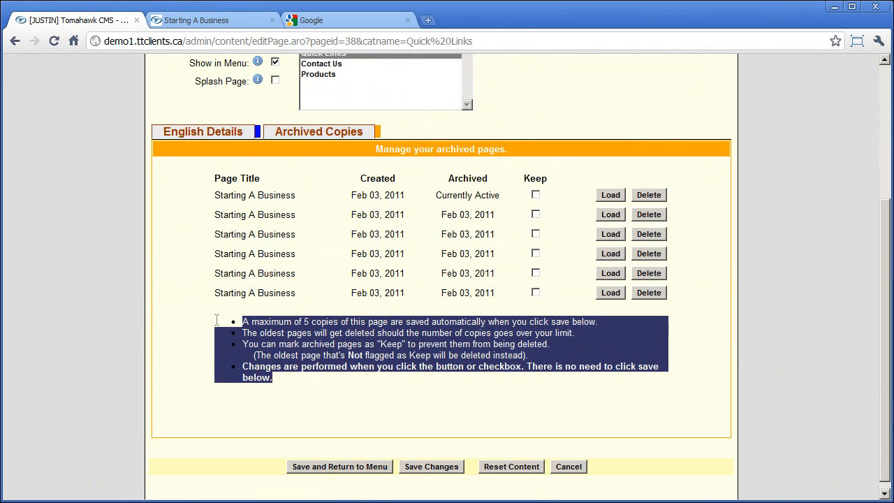
left_click(338, 319)
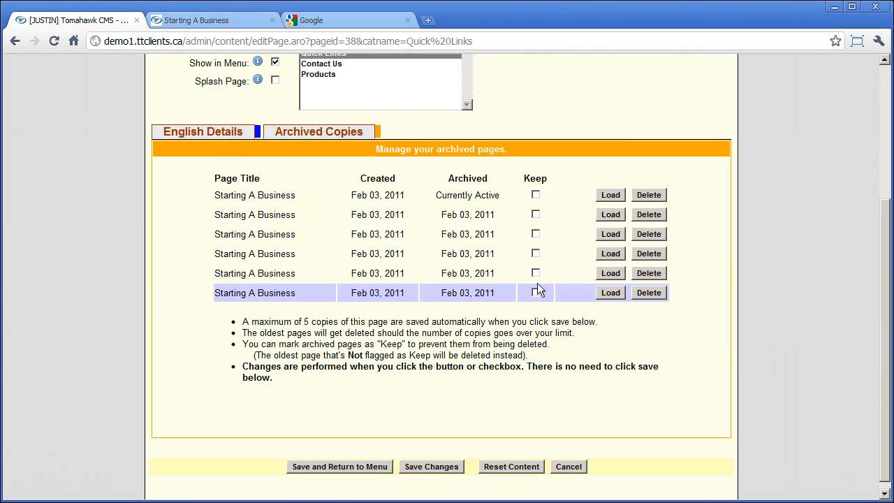
left_click_drag(434, 196, 500, 196)
- Load the archived copy listed directly below the Currently Active one and check its content for the "Professionalism is Key" section
left_click(608, 214)
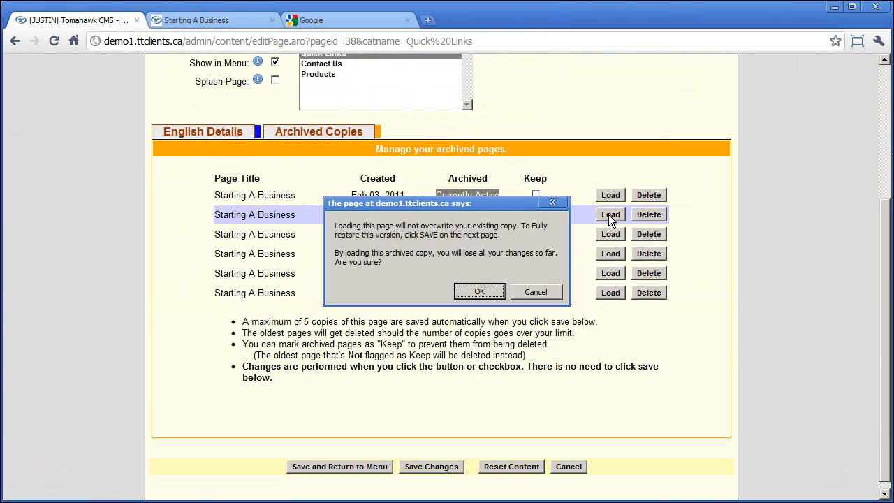
left_click(485, 290)
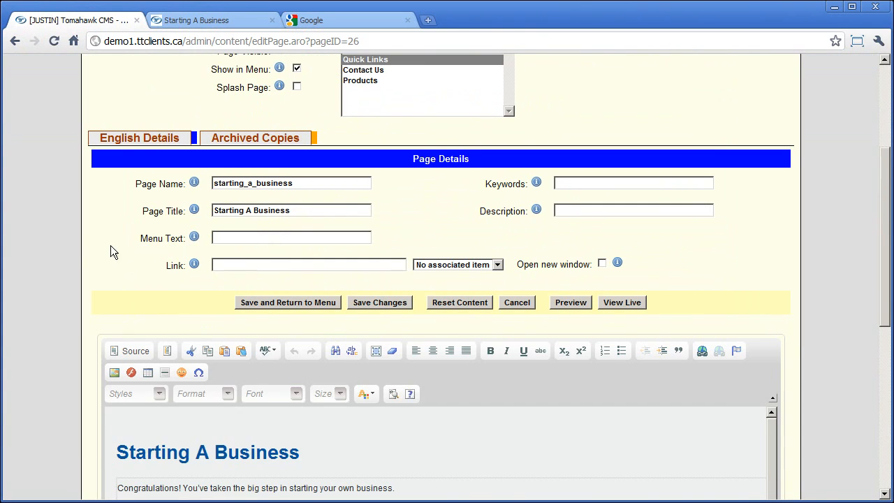
scroll(83, 247, "down", 5)
scroll(218, 279, "down", 3)
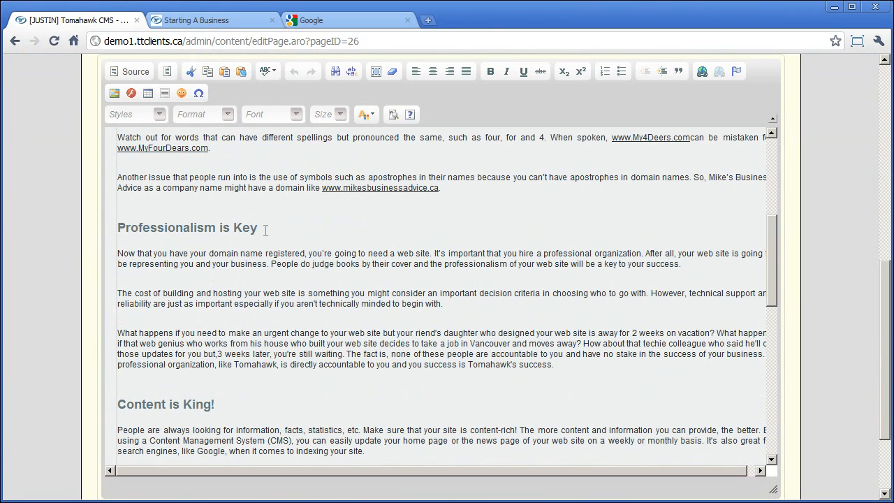
scroll(262, 243, "up", 5)
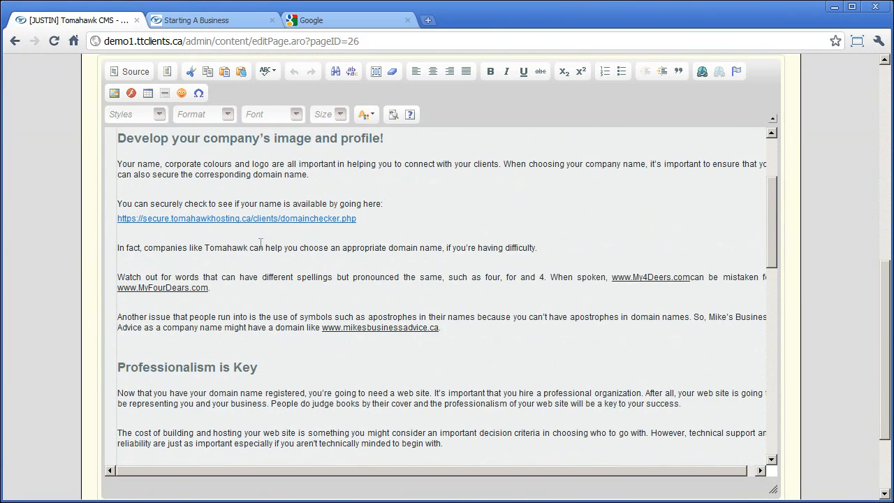
scroll(31, 238, "up", 4)
scroll(31, 243, "up", 1)
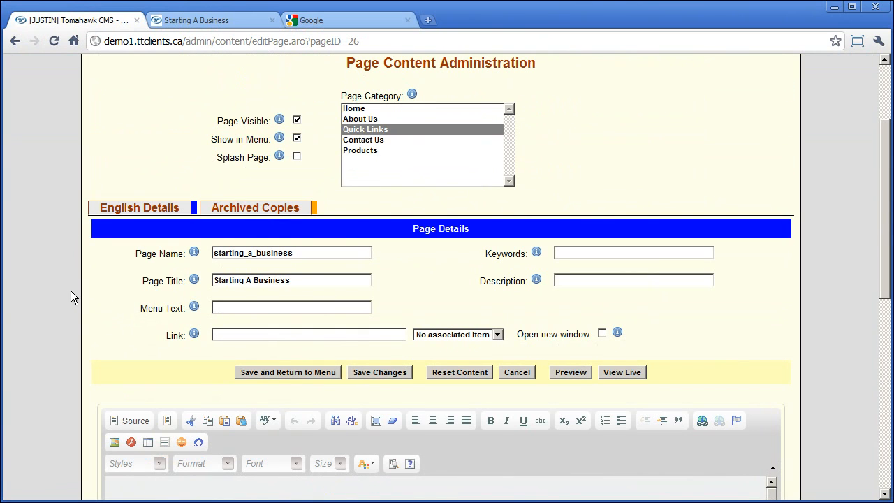
scroll(117, 267, "down", 2)
left_click(228, 196)
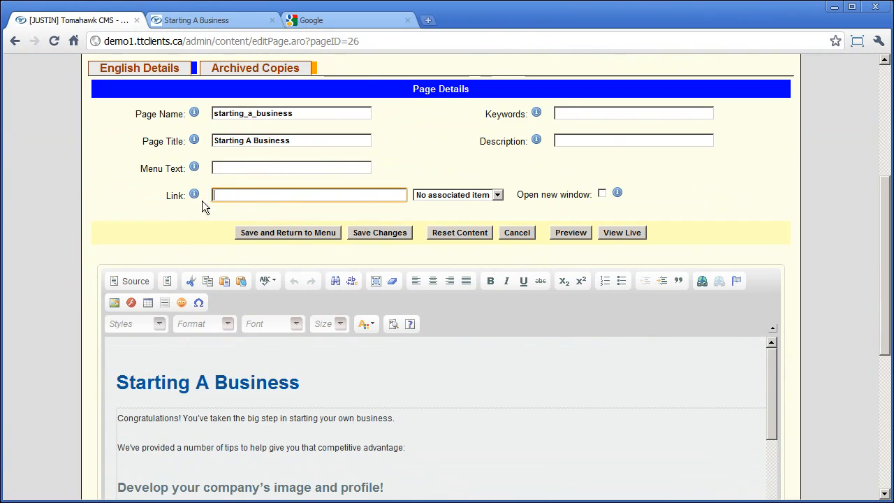
mouse_move(194, 197)
left_click(320, 20)
left_click(225, 44)
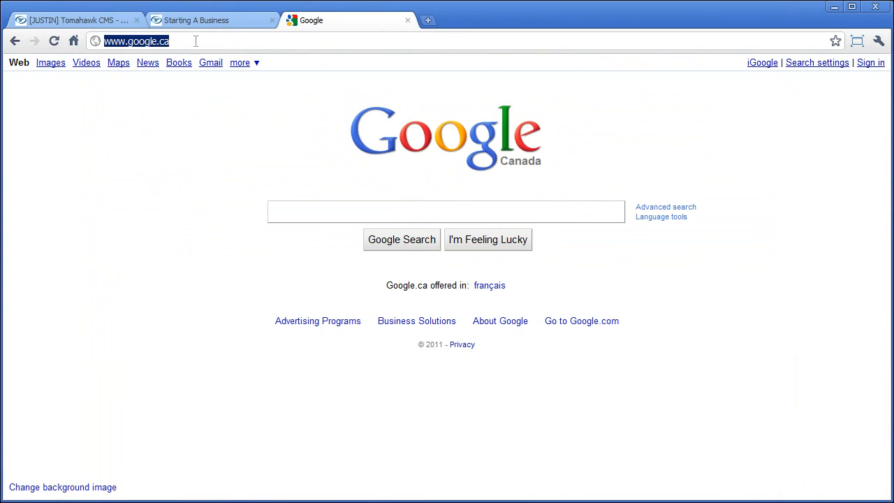
right_click(155, 42)
left_click(187, 77)
left_click(88, 20)
left_click(260, 196)
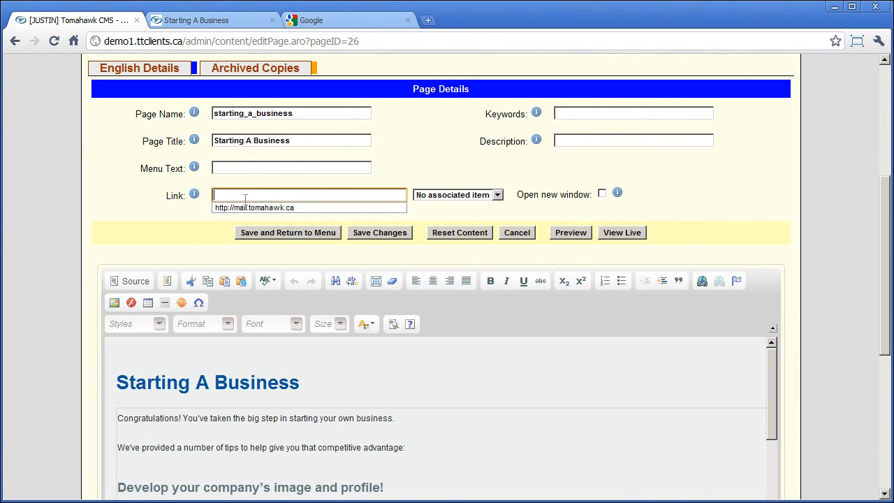
right_click(245, 198)
left_click(285, 261)
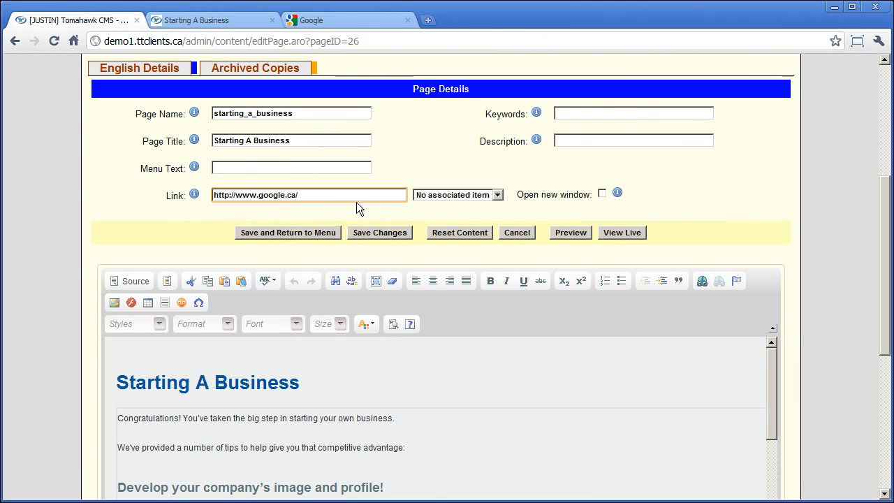
left_click(368, 236)
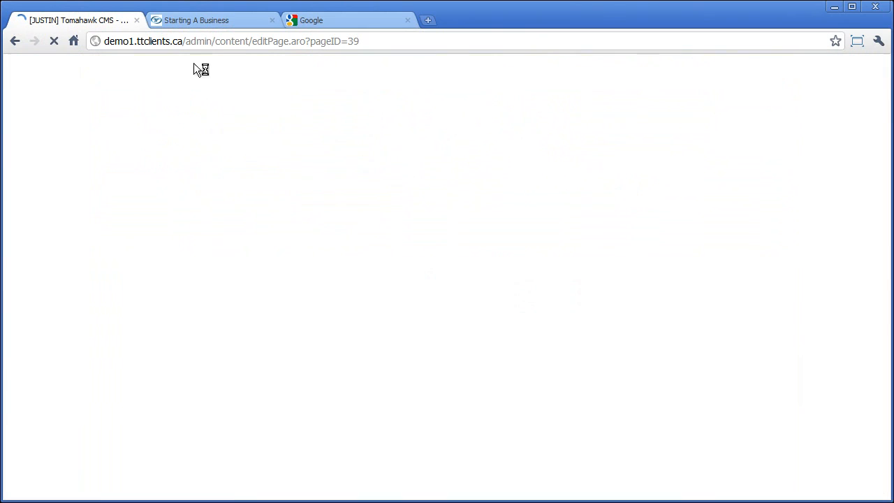
- Test the Starting A Business entry under Quick Links on the live site and return to the site's Home page
left_click(185, 21)
left_click(110, 243)
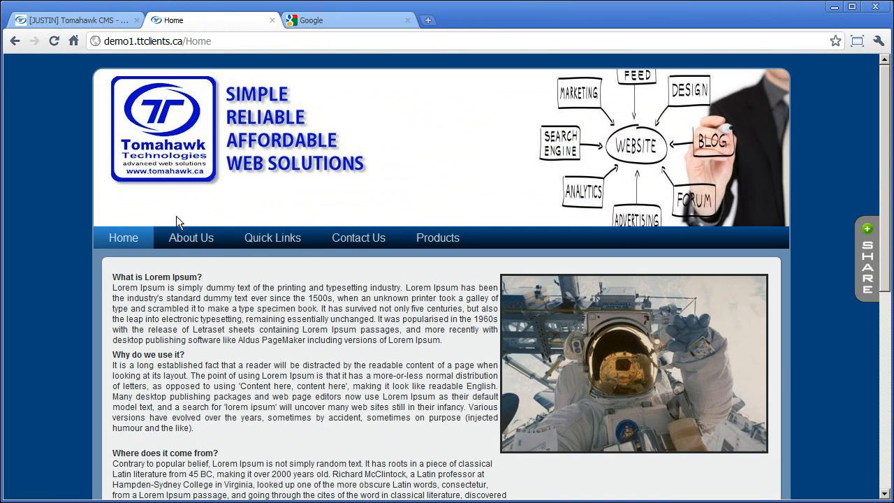
mouse_move(260, 248)
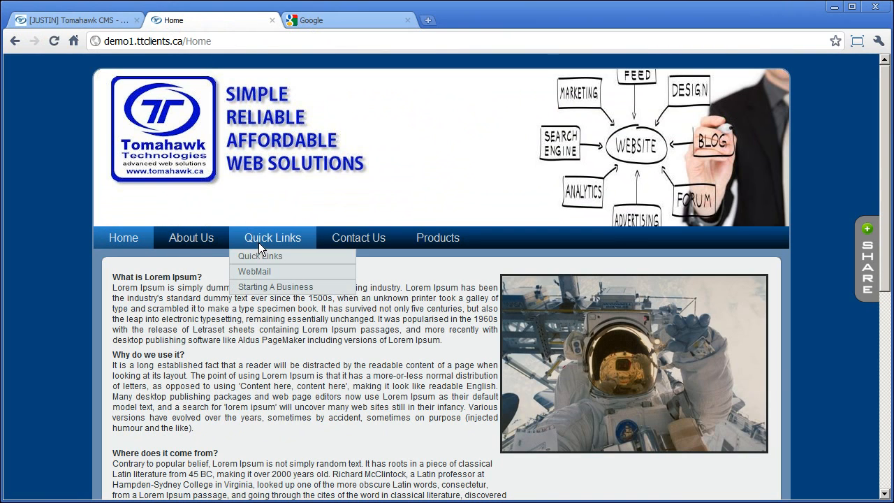
left_click(288, 293)
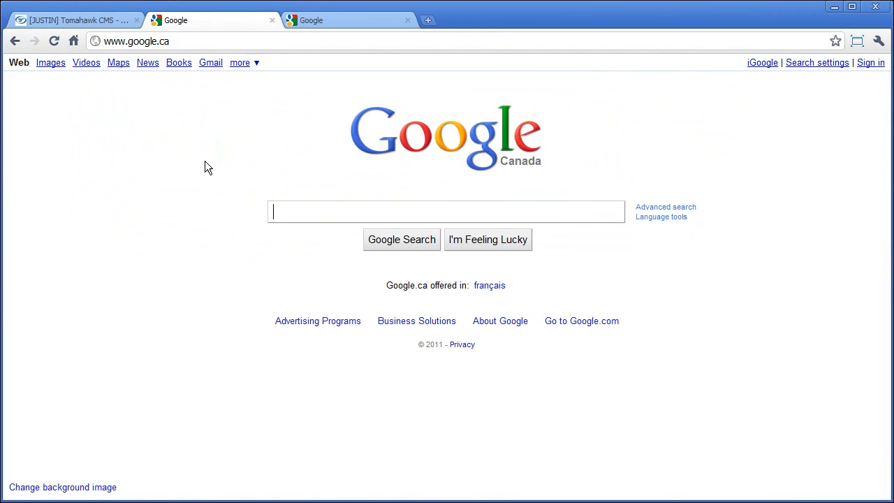
left_click(15, 41)
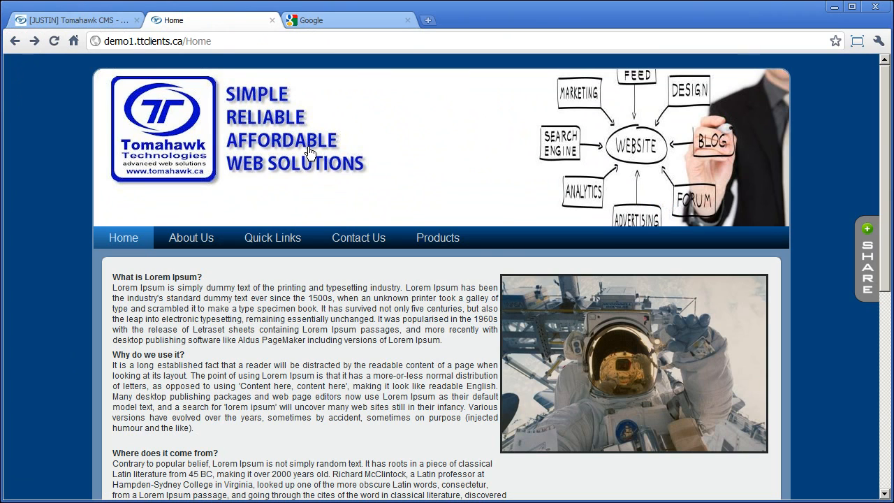
- Back in the page editor, review the page's Link setting, its existing content, and the help note for Link
left_click(54, 28)
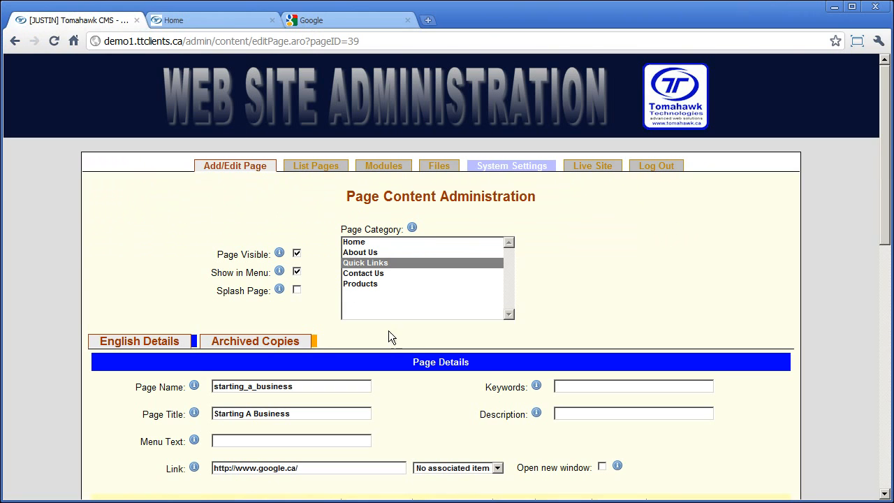
scroll(67, 229, "down", 3)
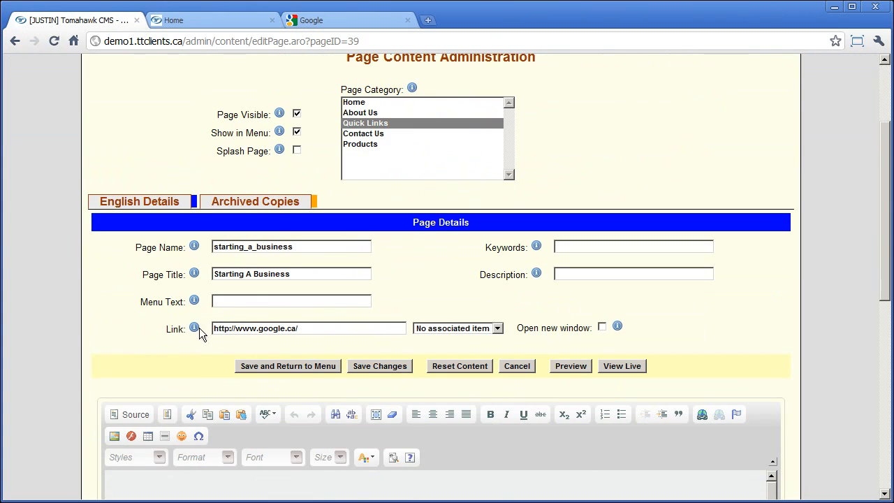
scroll(132, 277, "down", 3)
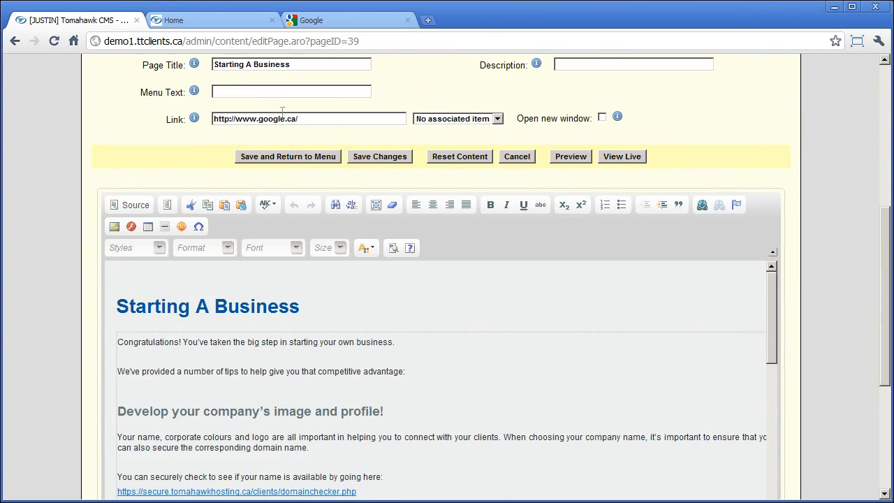
left_click(266, 323)
scroll(274, 323, "down", 3)
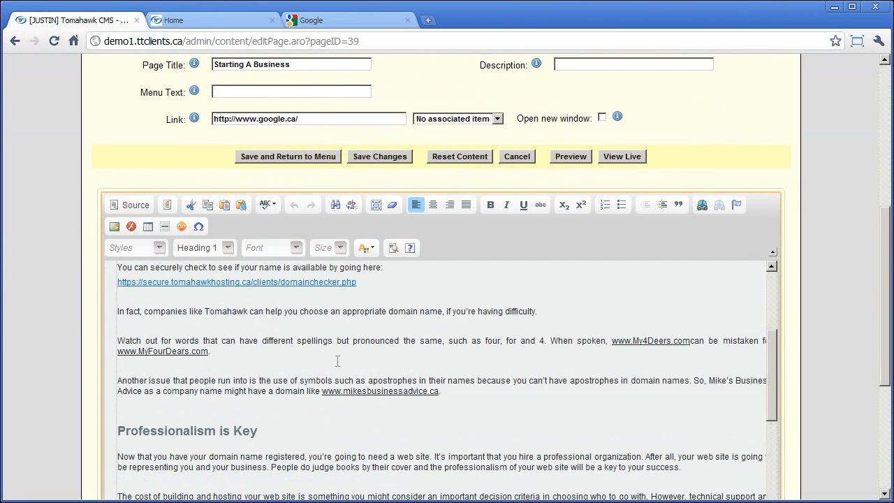
scroll(337, 361, "up", 3)
scroll(239, 184, "up", 2)
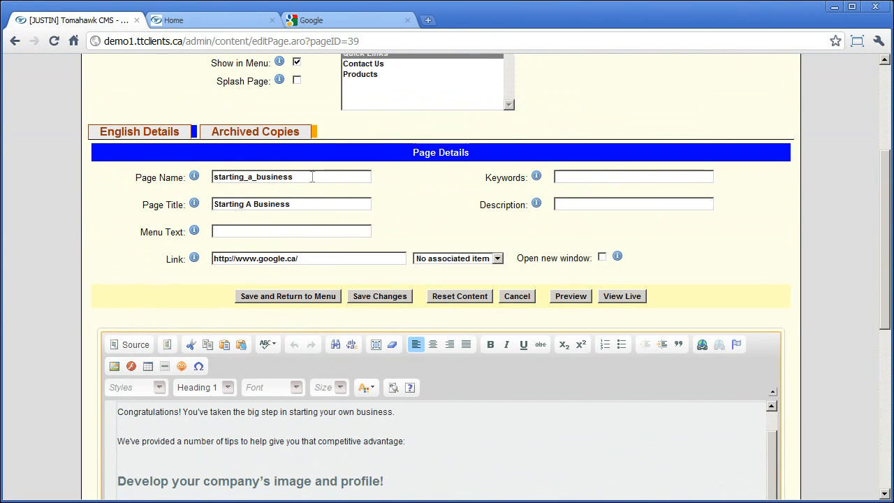
mouse_move(192, 259)
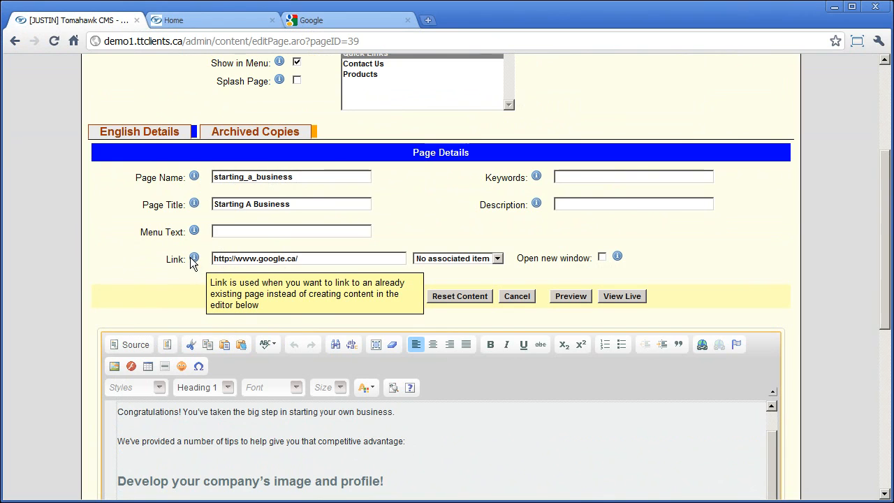
- Remove the Google address from the page's Link setting and save the changes
left_click(311, 259)
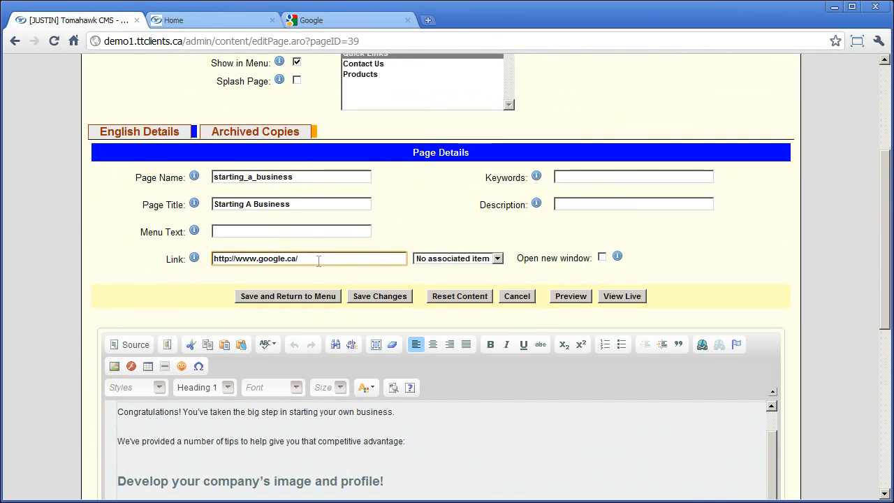
left_click(310, 260)
left_click_drag(310, 260, 142, 264)
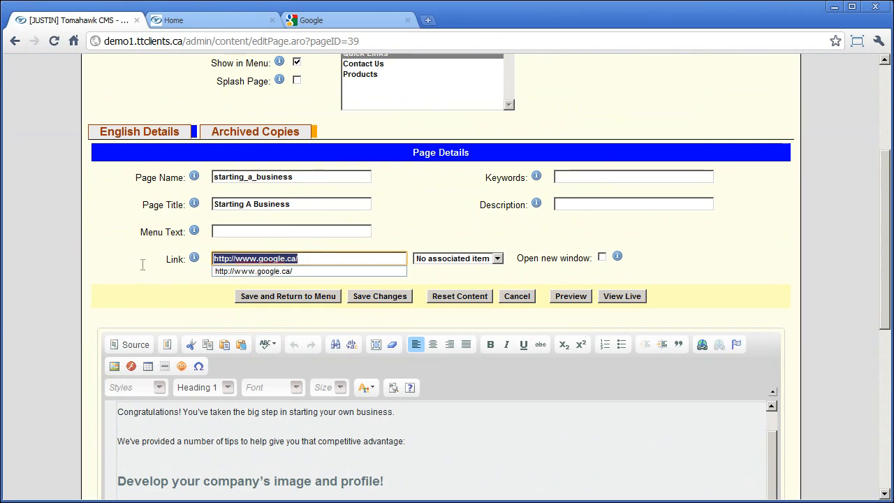
key("BackSpace")
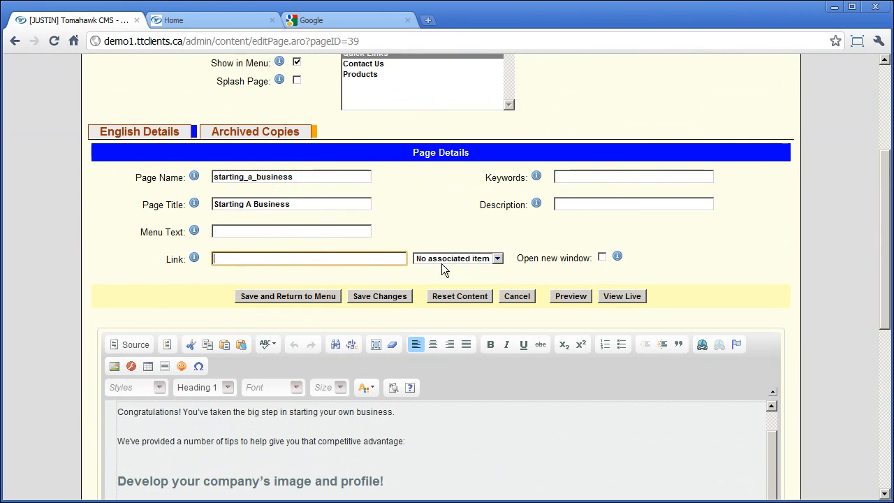
left_click(375, 296)
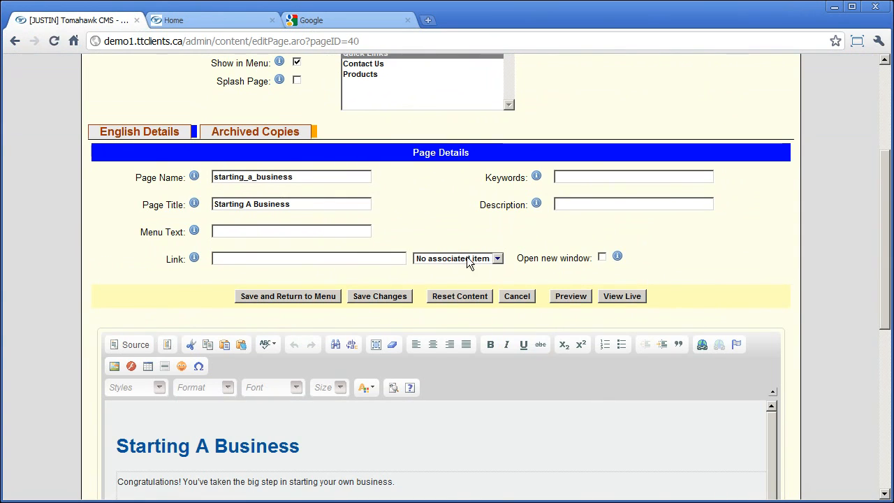
- Associate the page's link with the Photo Gallery module and clear the resulting /Photo_Gallery/ path
left_click(452, 260)
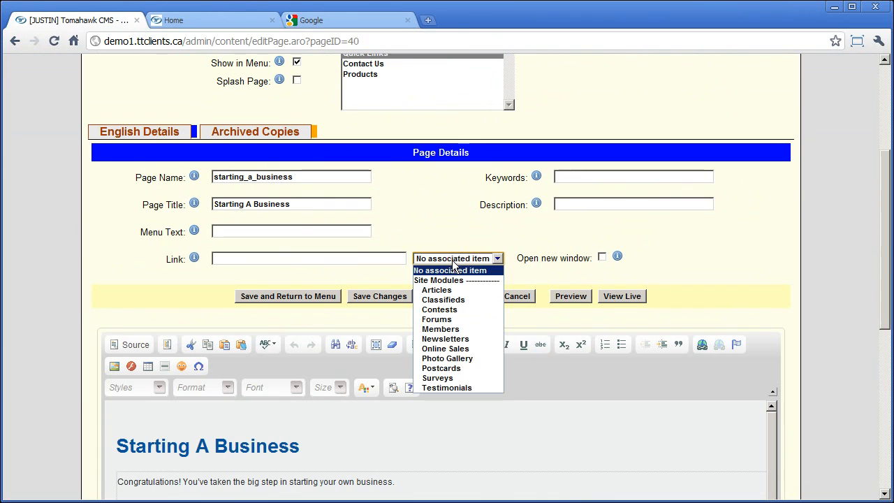
left_click(459, 359)
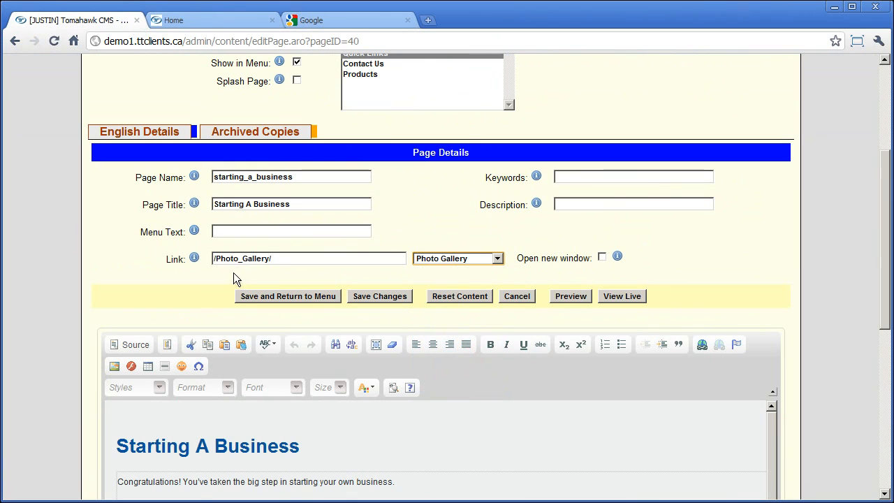
left_click(308, 258)
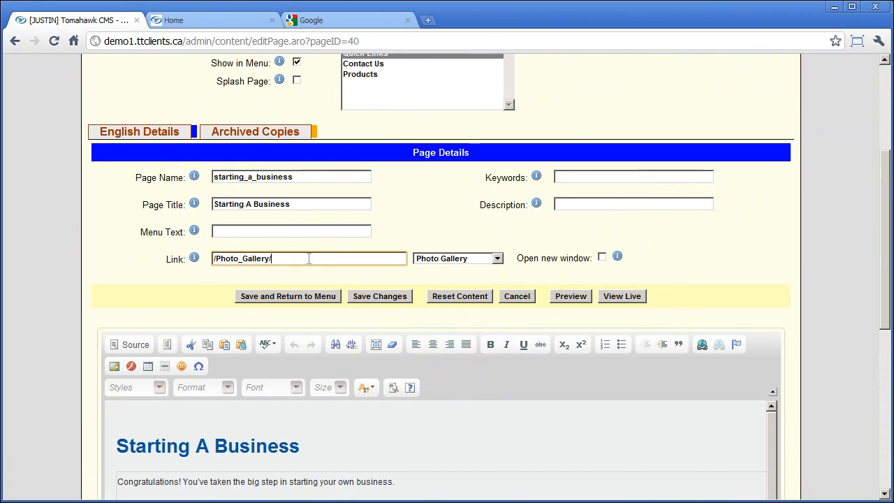
key("ctrl+a")
key("BackSpace")
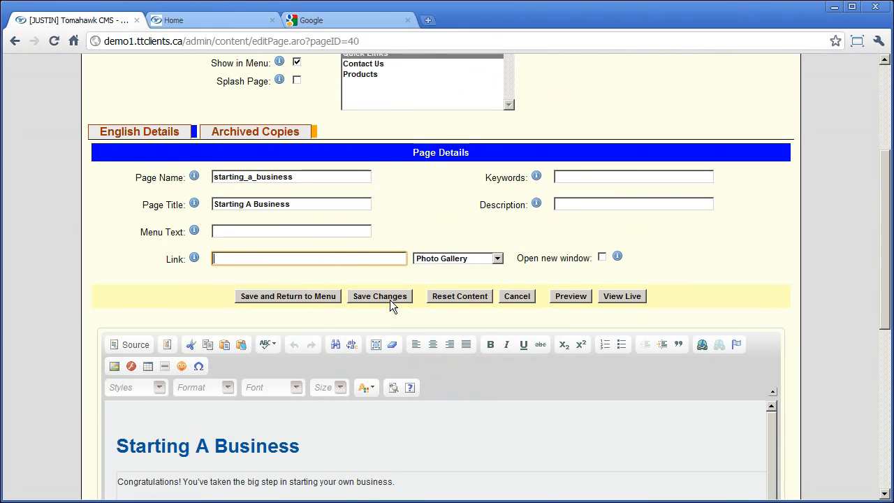
- Look over the page's content and settings, and save the page, returning to the Quick Links page list
scroll(187, 289, "down", 2)
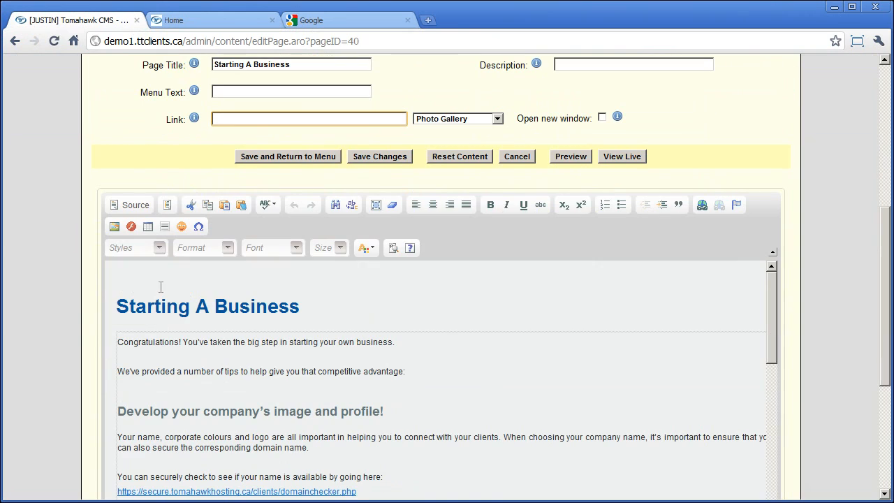
left_click(358, 300)
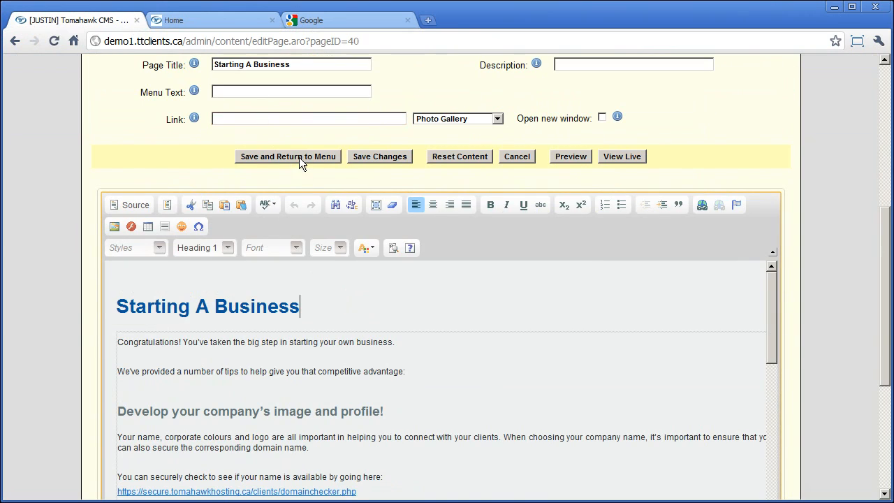
scroll(293, 171, "up", 3)
scroll(267, 297, "down", 4)
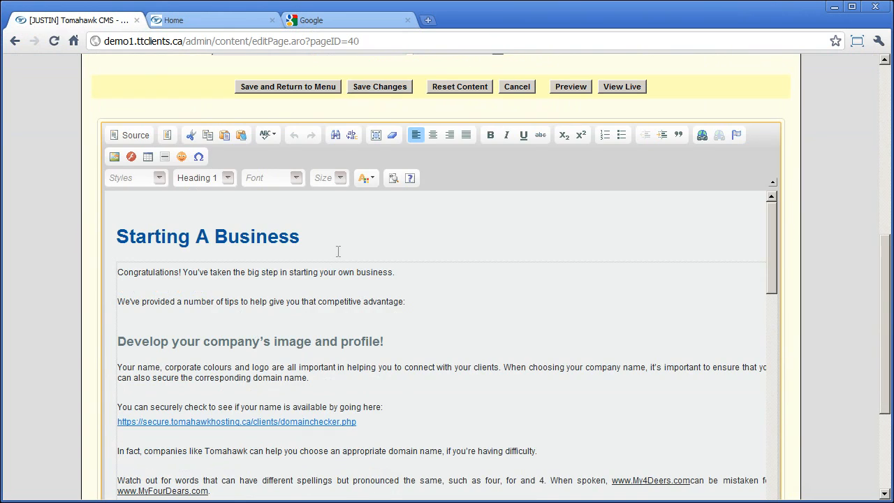
scroll(341, 248, "up", 2)
scroll(341, 248, "up", 5)
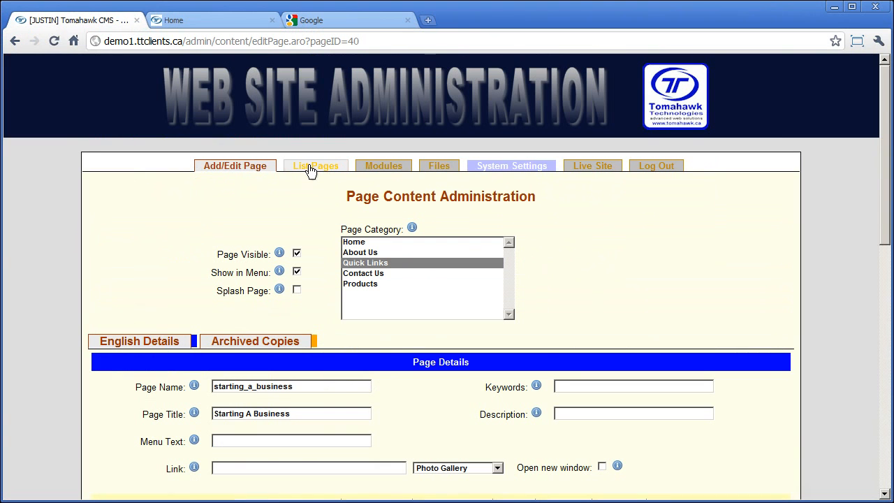
scroll(311, 171, "down", 2)
scroll(311, 171, "down", 5)
left_click(300, 160)
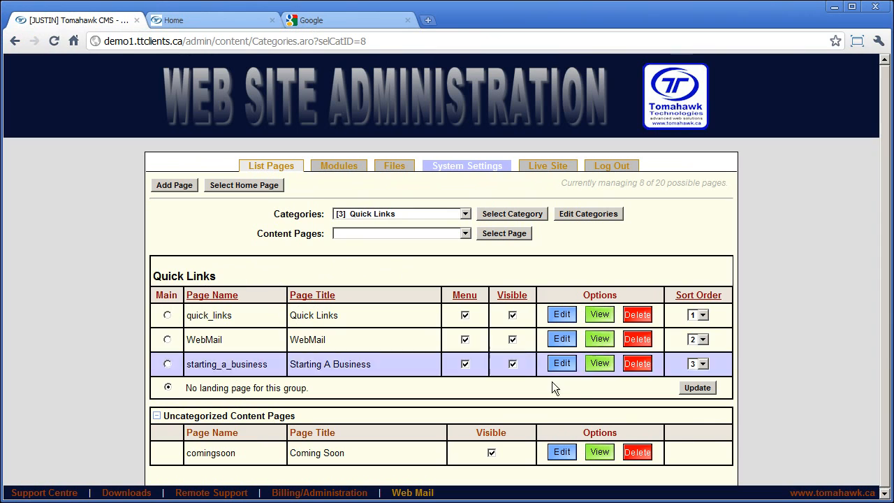
- Reopen the starting_a_business page for editing from the Quick Links list and save its changes with no link set
left_click(563, 364)
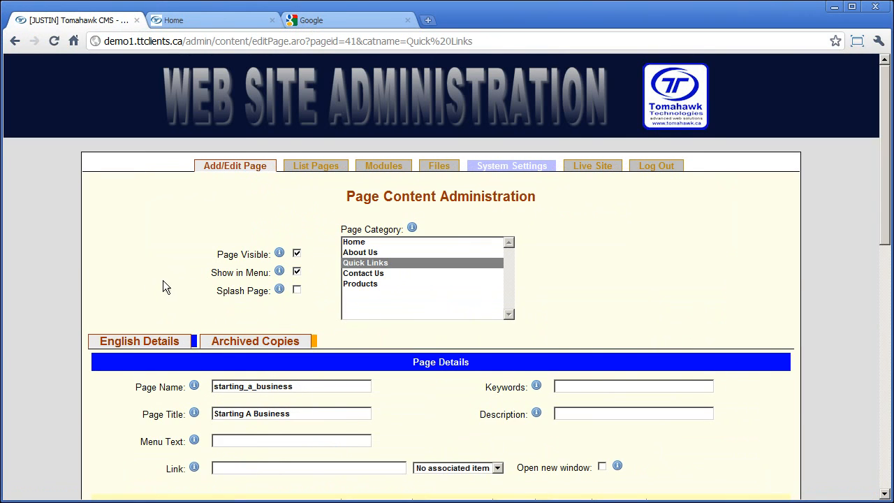
scroll(162, 280, "down", 4)
left_click(209, 378)
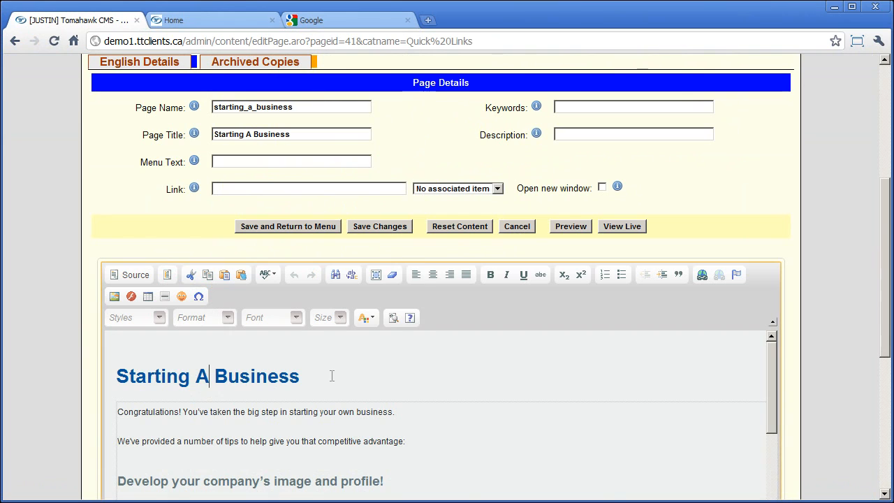
left_click(358, 226)
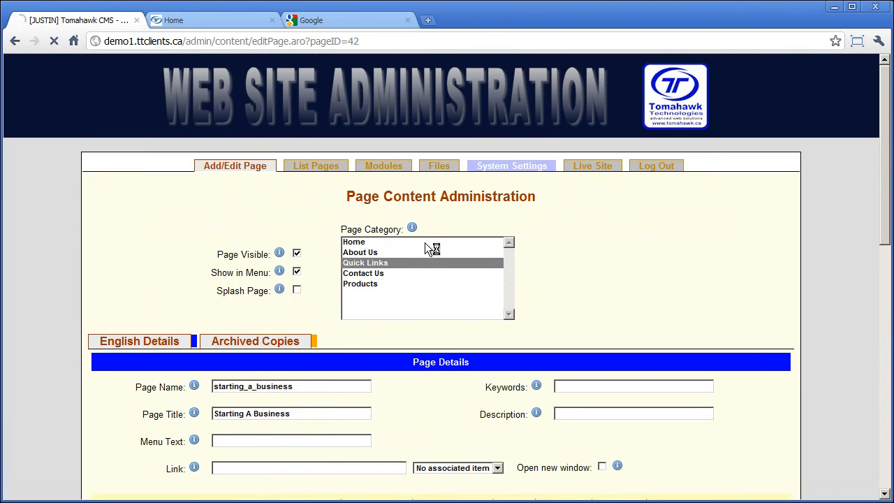
scroll(349, 250, "down", 1)
scroll(350, 250, "down", 6)
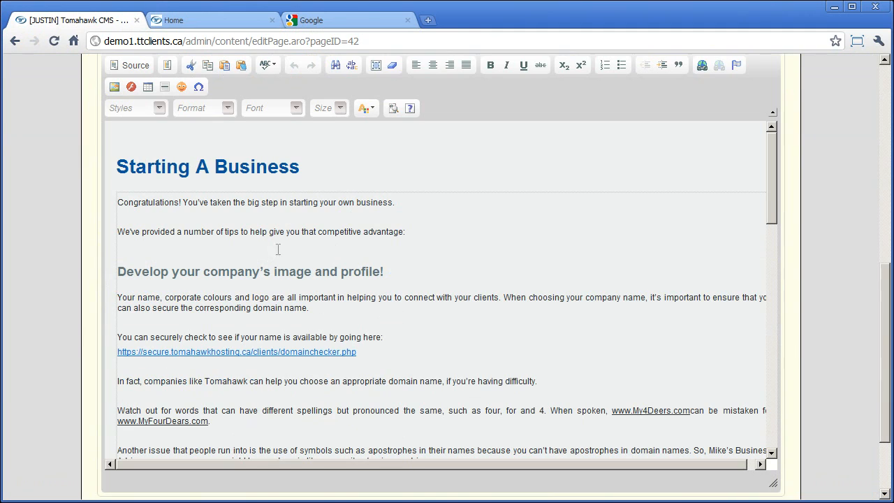
scroll(291, 250, "up", 3)
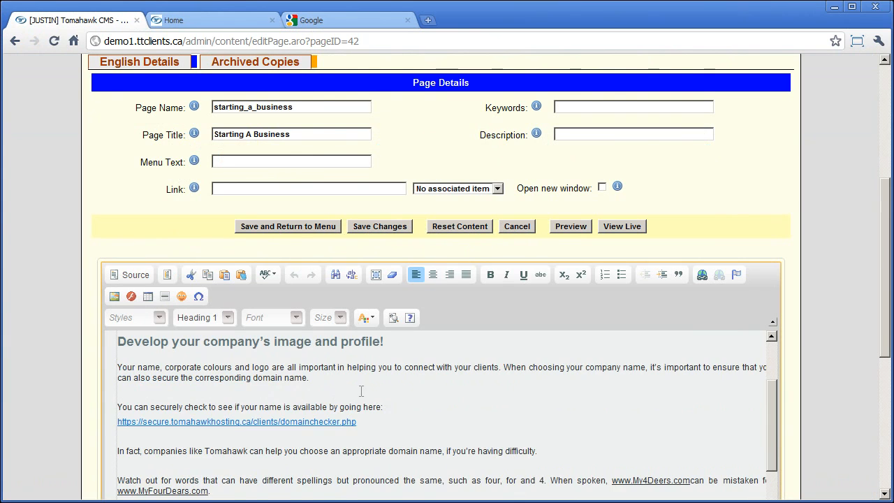
- Delete all of the starting_a_business page's content in the editor
left_click(290, 383)
scroll(362, 391, "down", 2)
scroll(378, 402, "up", 1)
scroll(99, 281, "down", 2)
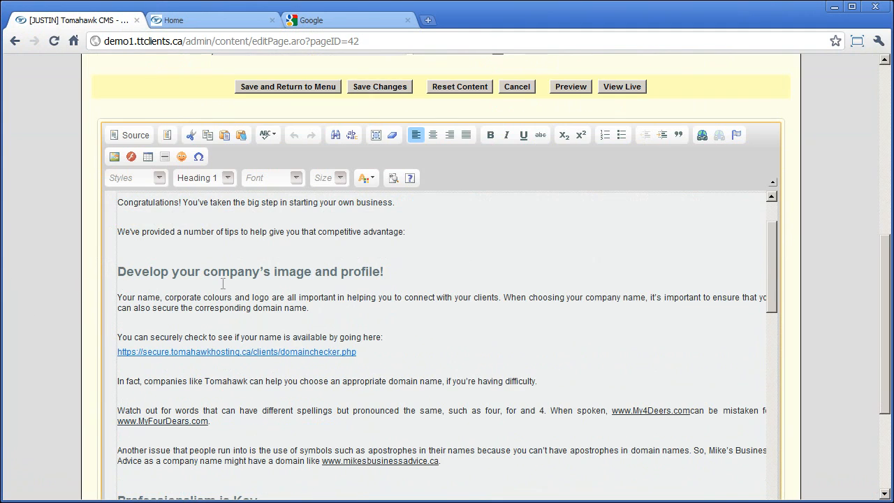
left_click(271, 297)
left_click_drag(412, 308, 185, 230)
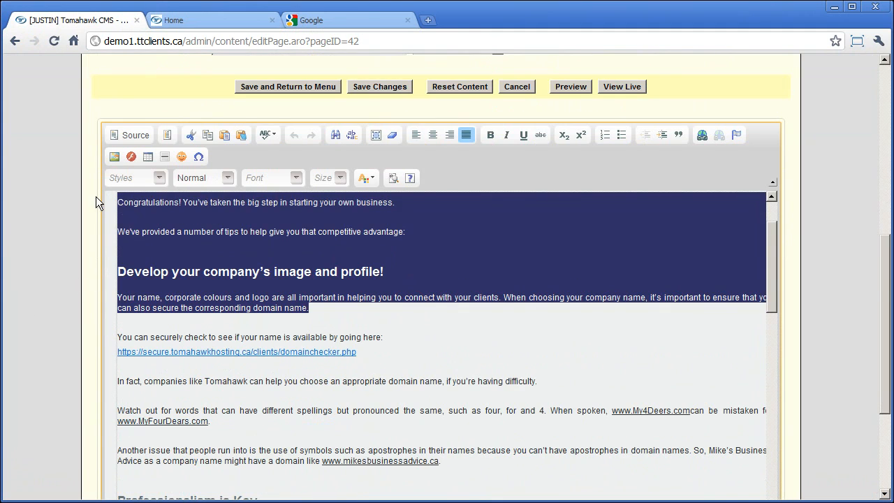
key("Delete")
left_click(221, 176)
key("ctrl+a")
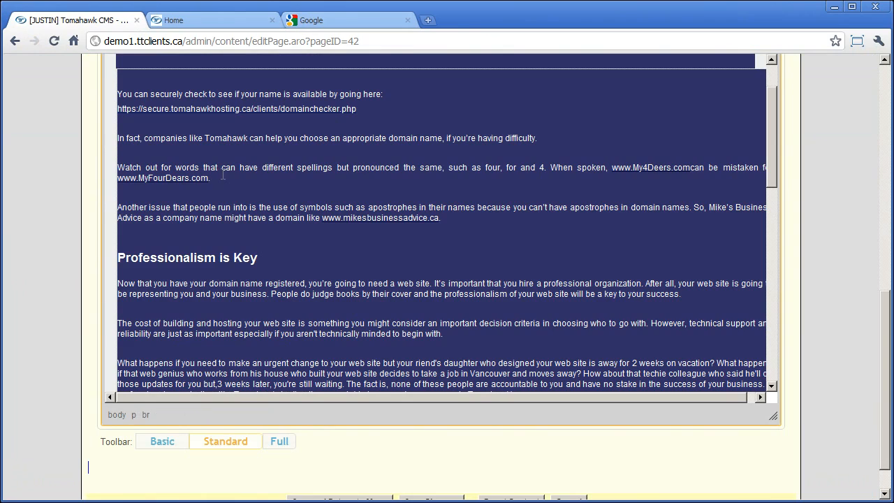
key("Delete")
- Reset the page content to its saved version, accept losing the unsaved changes, and look over the reloaded text
scroll(220, 186, "up", 5)
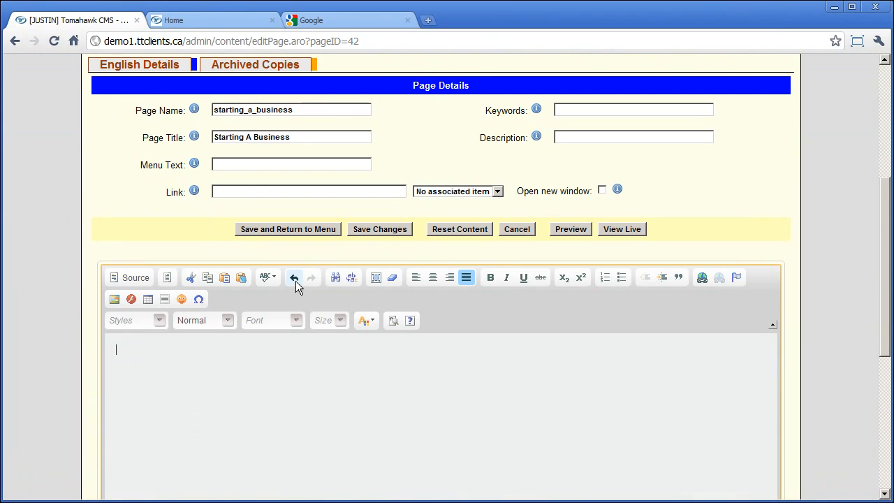
left_click(467, 226)
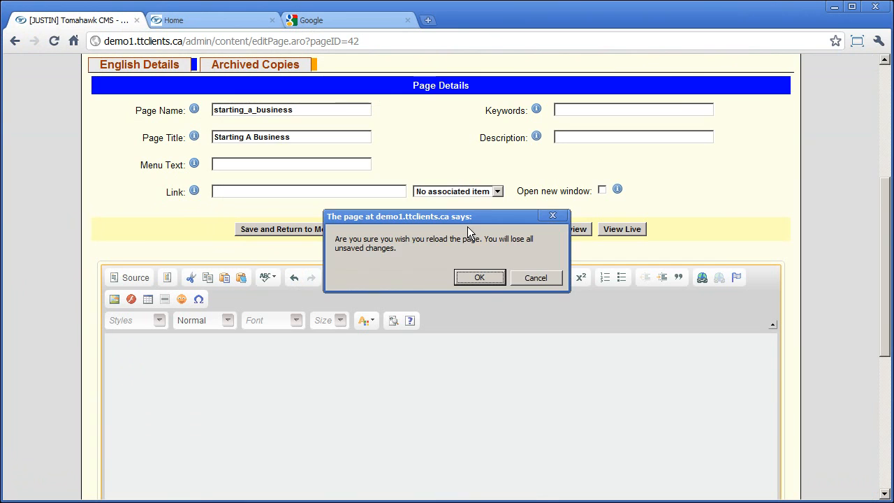
left_click(479, 278)
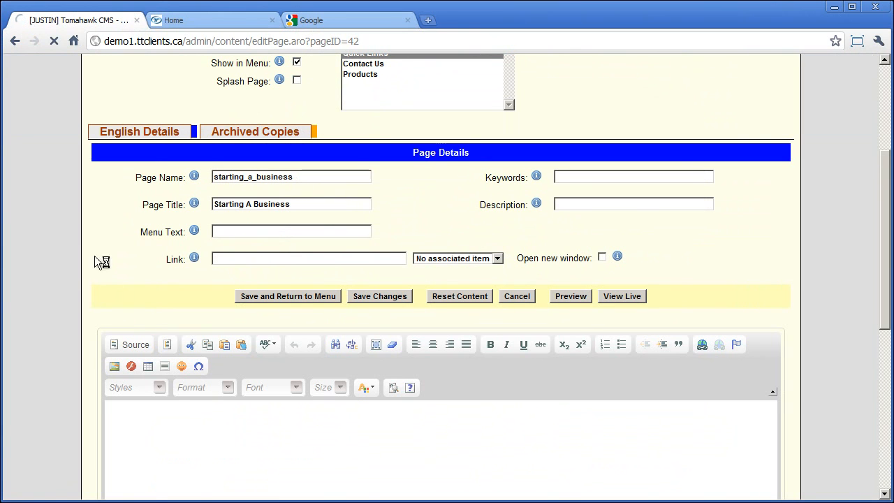
scroll(123, 277, "down", 1)
scroll(67, 237, "down", 3)
scroll(277, 242, "down", 7)
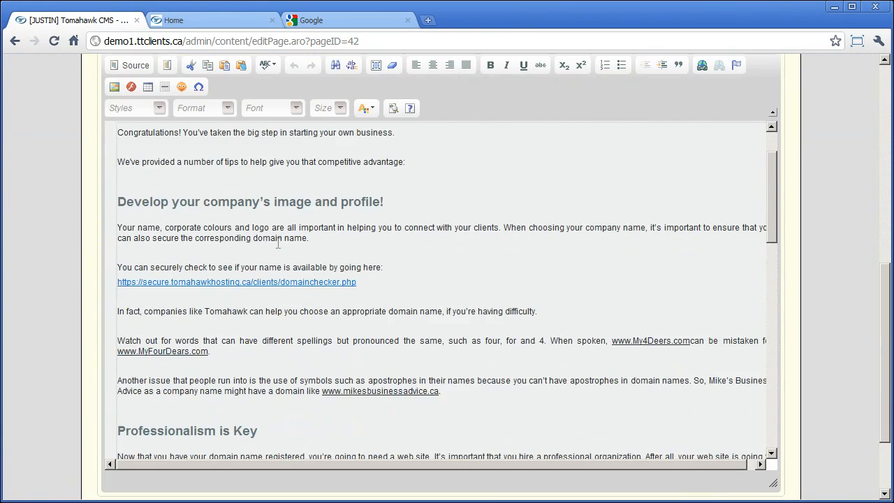
scroll(278, 242, "down", 5)
scroll(89, 223, "up", 10)
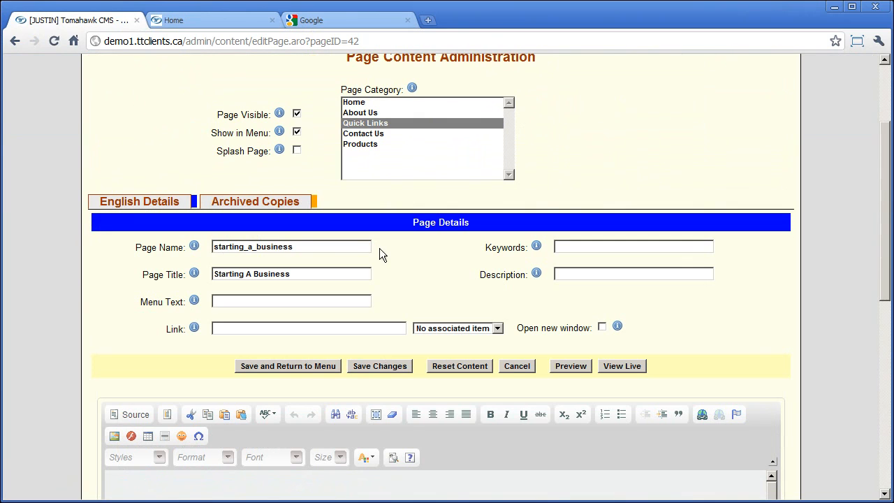
scroll(500, 365, "down", 3)
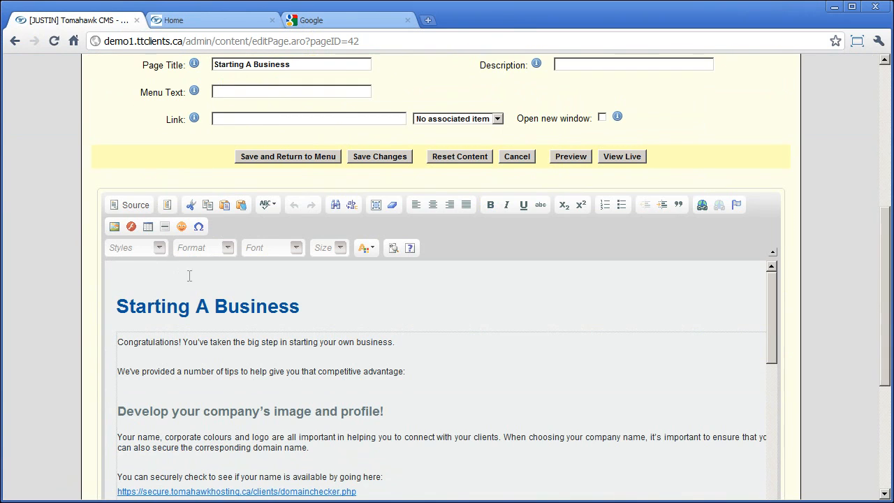
- Clear the entire page content again and cancel the edit without saving
left_click(289, 307)
key("ctrl+a")
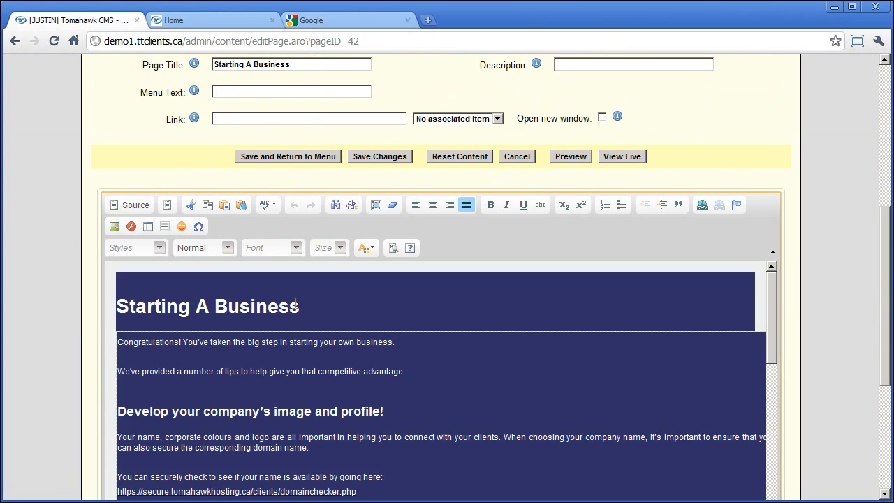
key("Delete")
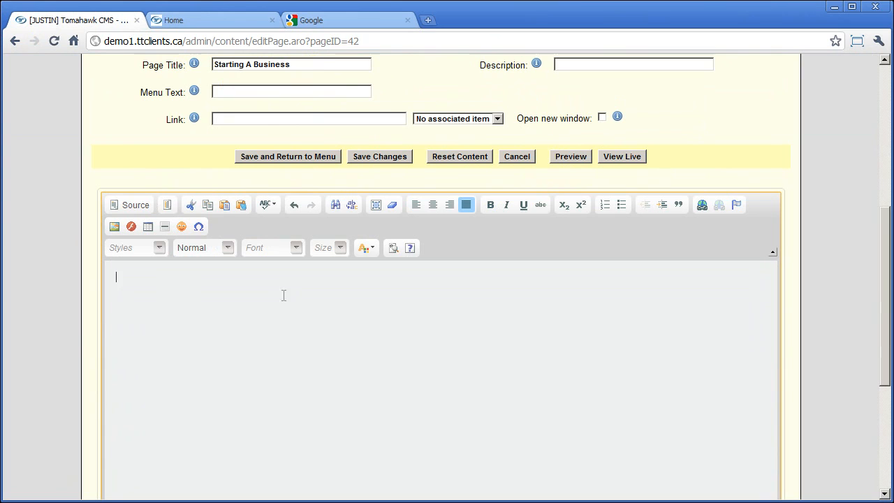
left_click(514, 157)
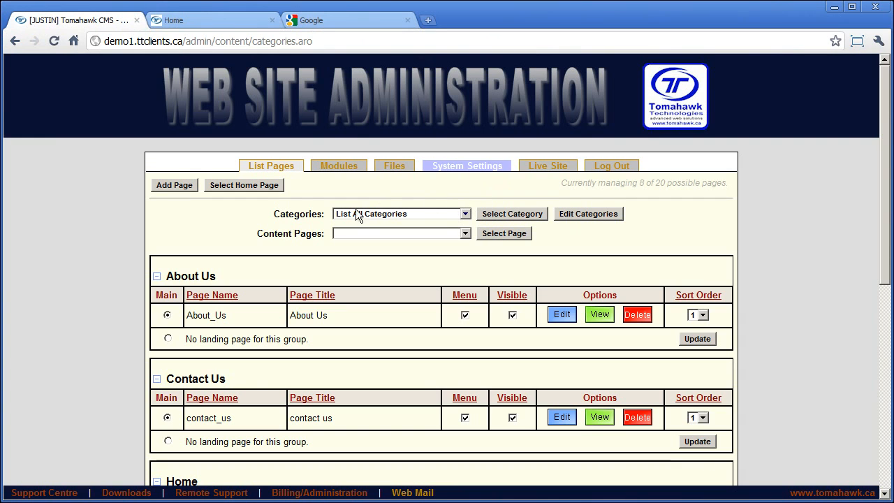
- Reopen the starting_a_business page from the Quick Links category for editing and go to its content
scroll(350, 214, "down", 5)
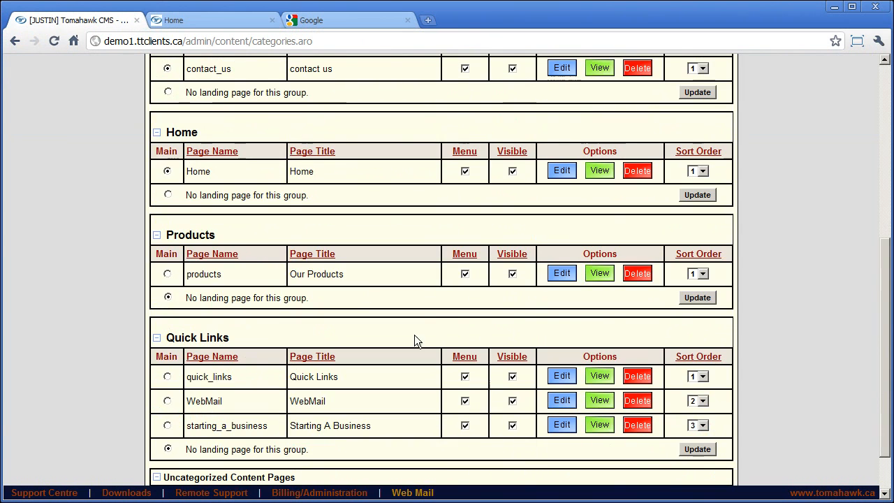
left_click(563, 427)
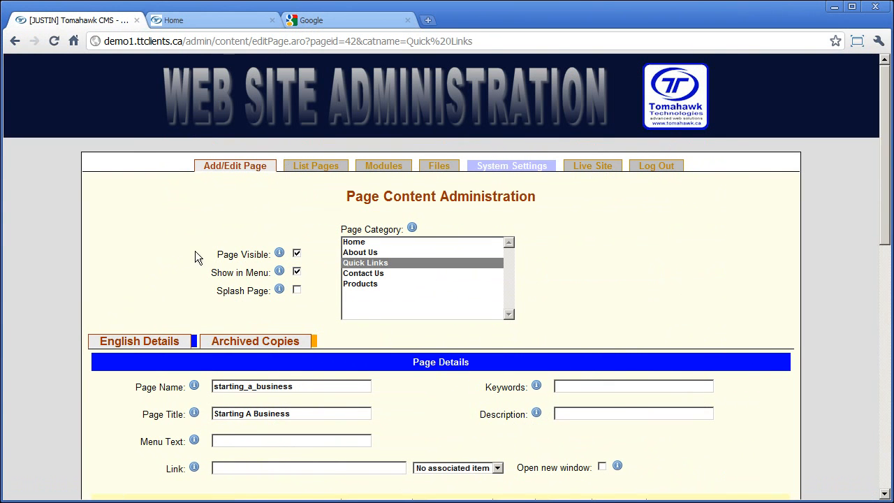
scroll(173, 241, "down", 3)
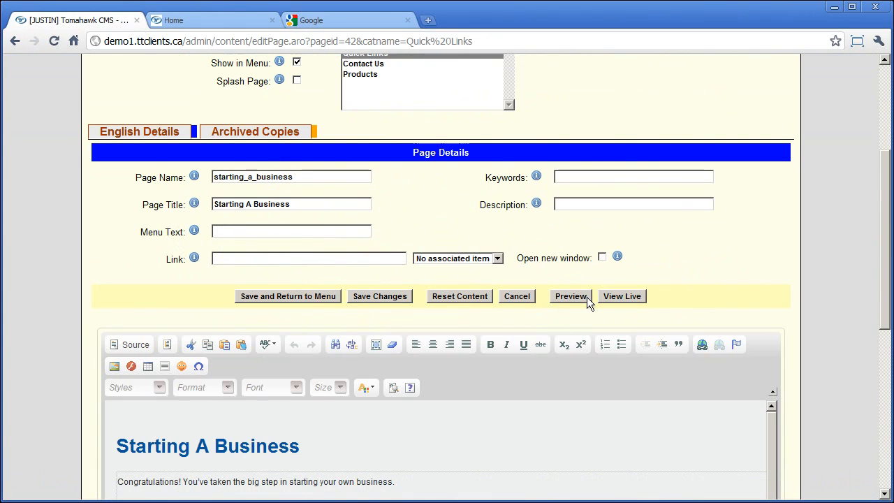
scroll(196, 272, "down", 3)
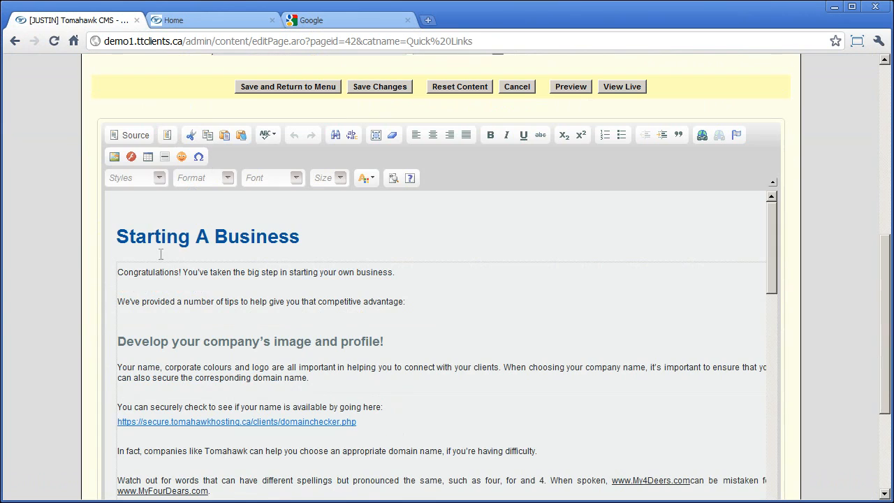
- Copy the "Starting A Business" heading and paste two duplicates of it directly beneath the original
left_click(328, 234)
left_click_drag(351, 238, 85, 235)
key("ctrl+c")
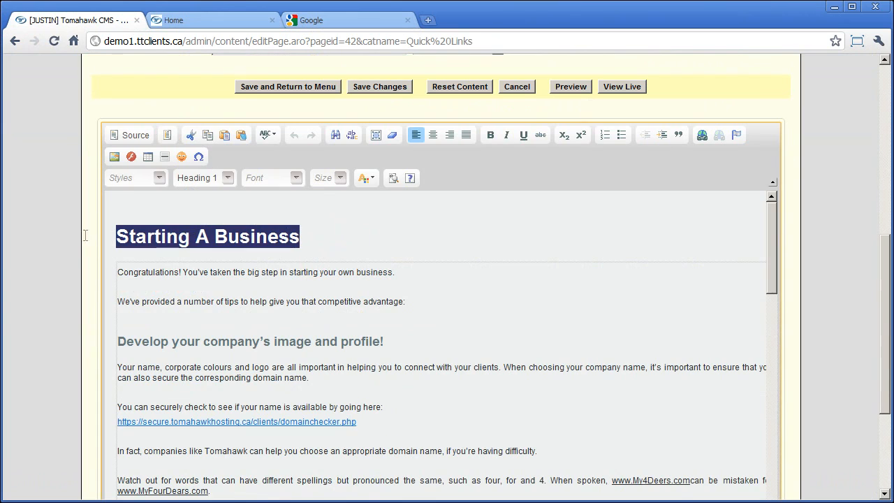
left_click(348, 233)
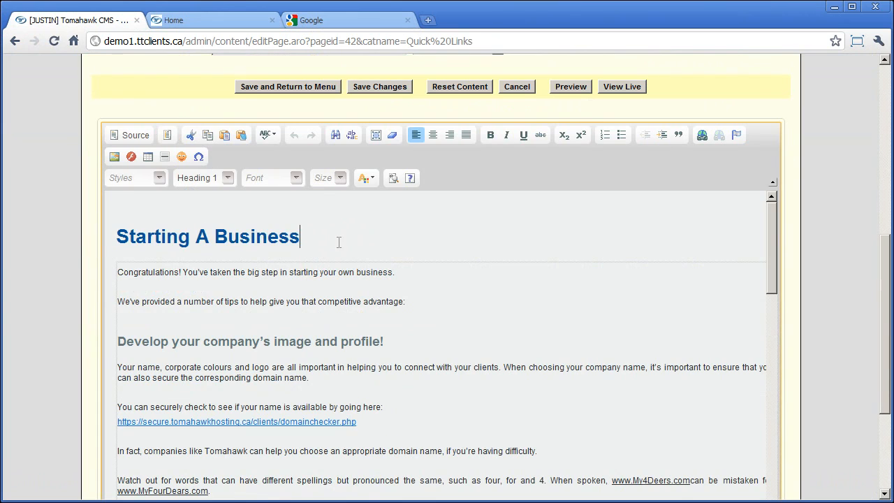
key("Return")
key("ctrl+v")
key("Return")
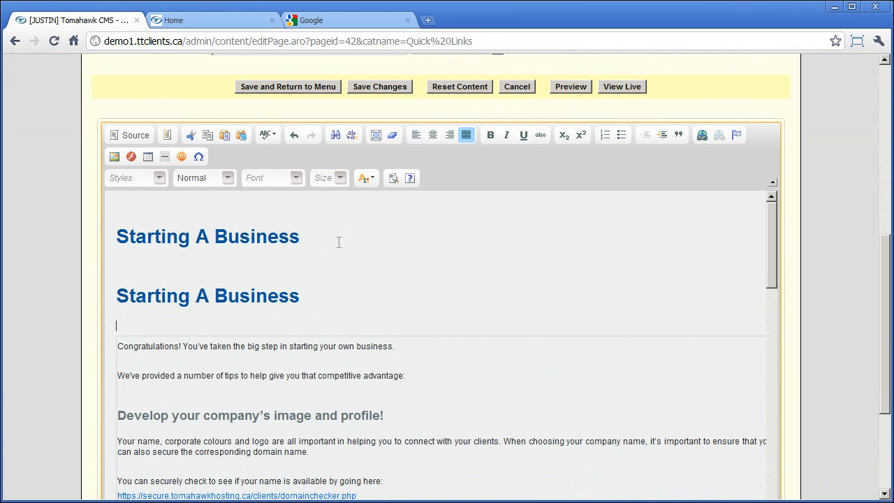
key("ctrl+v")
scroll(331, 229, "up", 1)
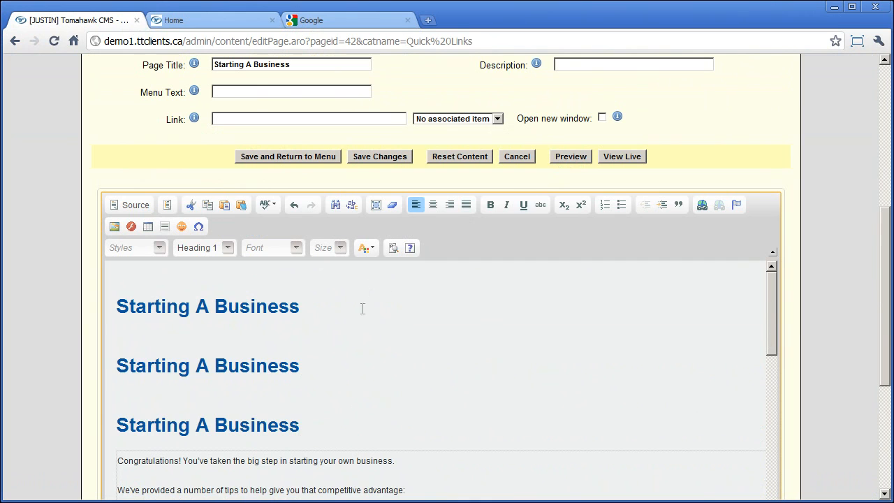
- Preview the unsaved page and look through how its content, including the duplicated headings, would appear on the site
scroll(375, 326, "down", 3)
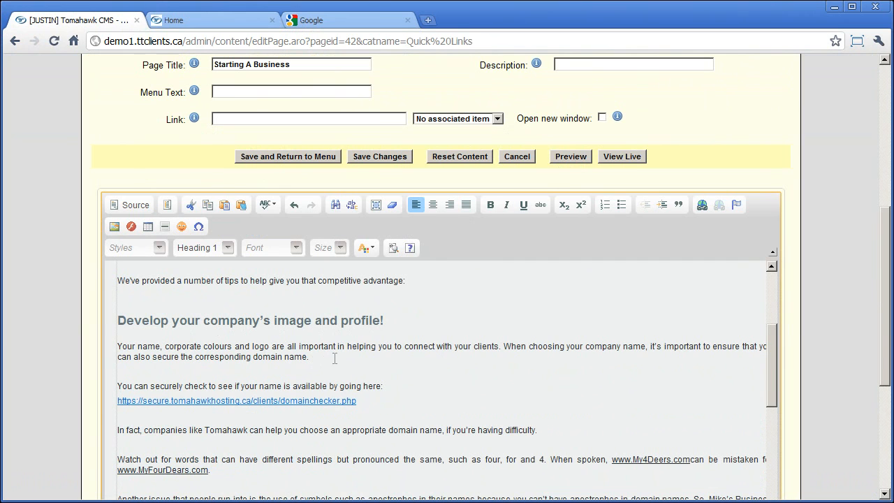
scroll(341, 356, "up", 4)
scroll(70, 244, "down", 2)
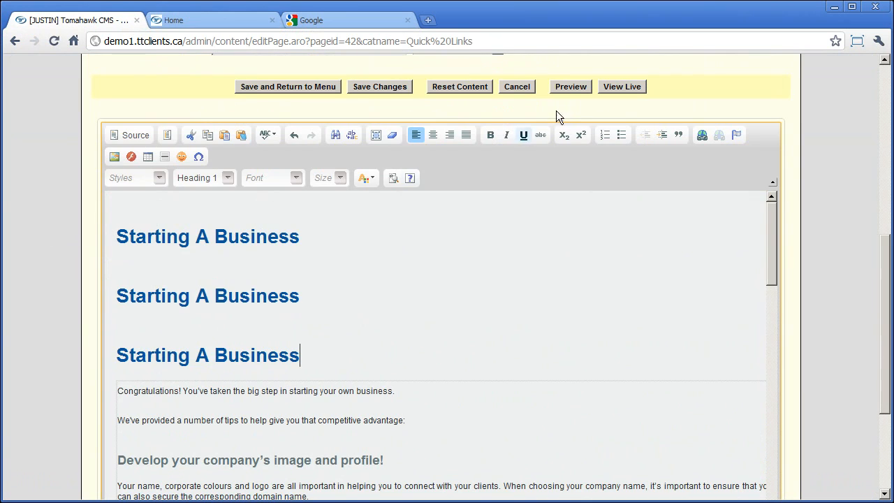
left_click(570, 87)
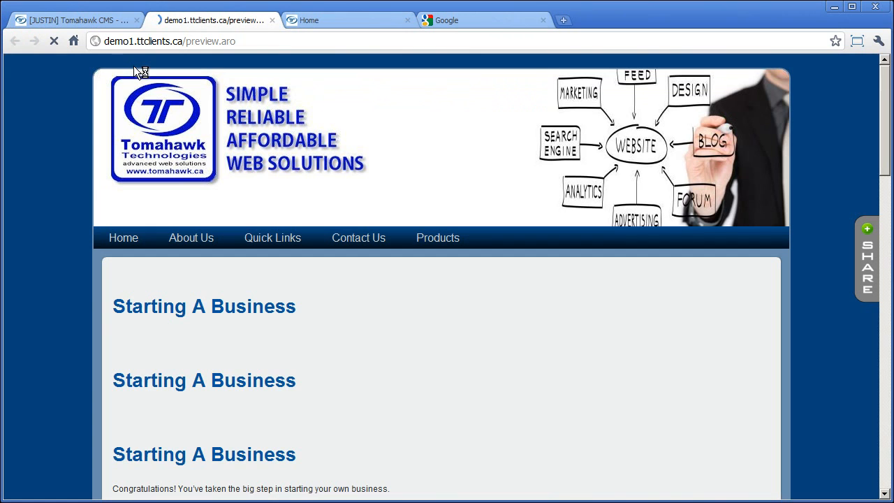
scroll(216, 222, "down", 6)
scroll(214, 226, "down", 3)
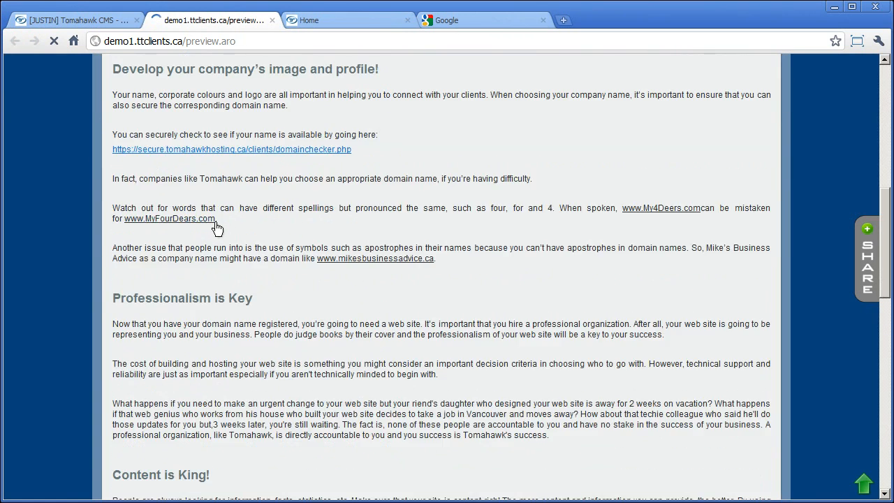
scroll(216, 227, "up", 9)
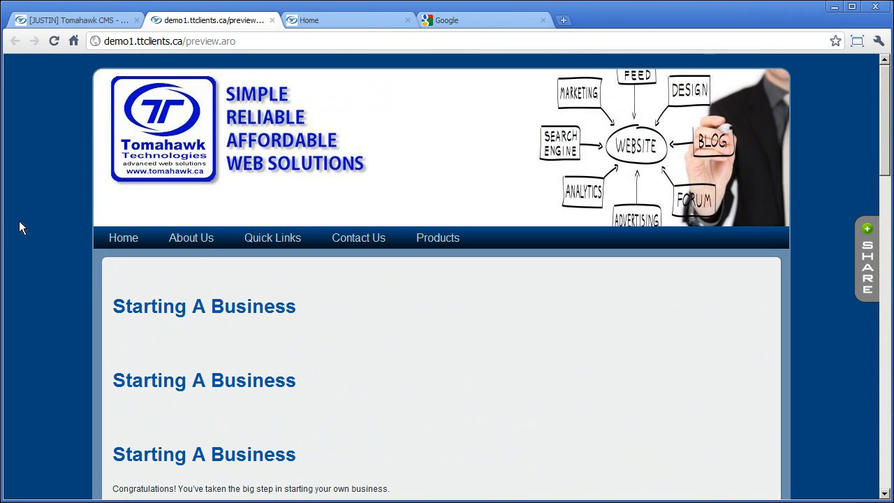
- View the live version of the page from the editor, compare its heading with the unsaved preview, and return to the editor
left_click(70, 19)
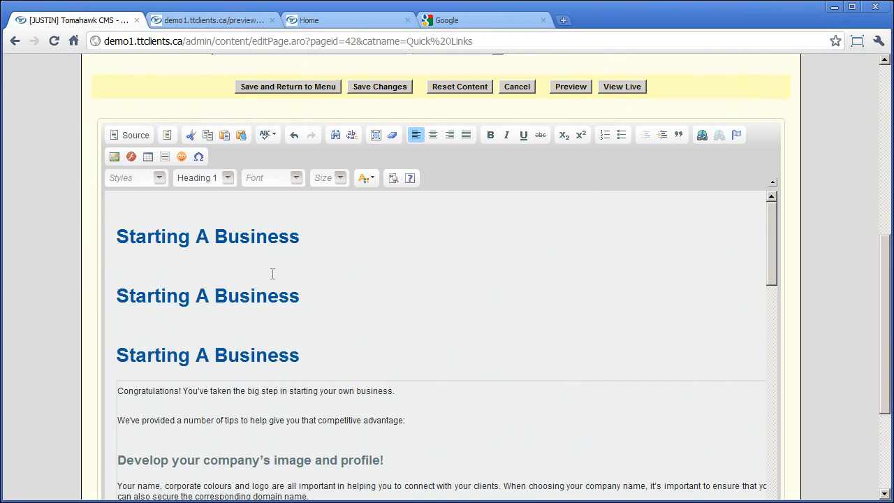
left_click(607, 88)
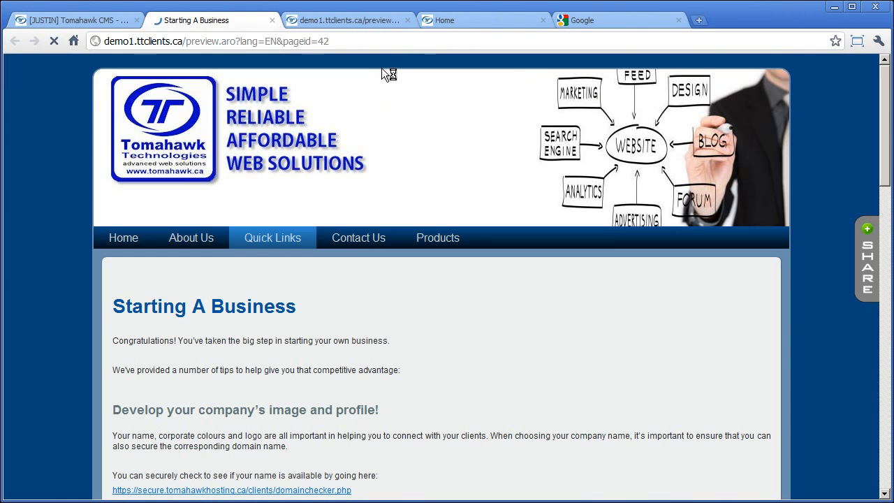
mouse_move(243, 292)
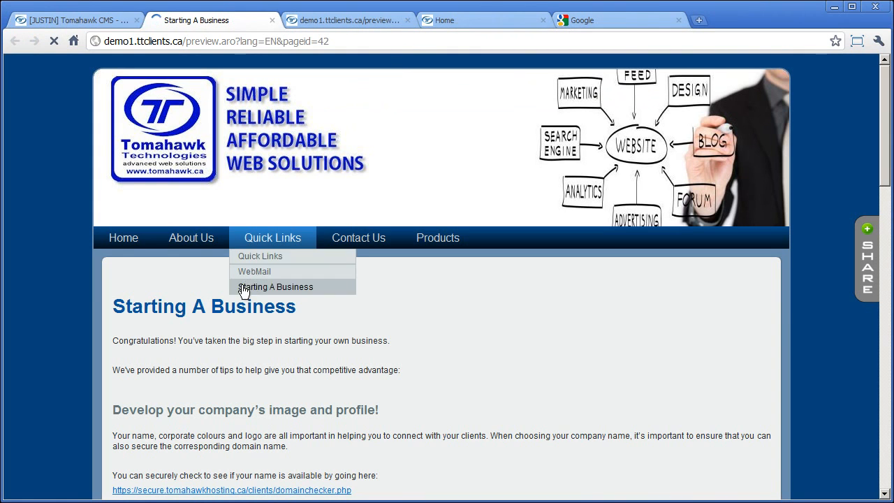
left_click_drag(346, 314, 111, 309)
left_click(112, 115)
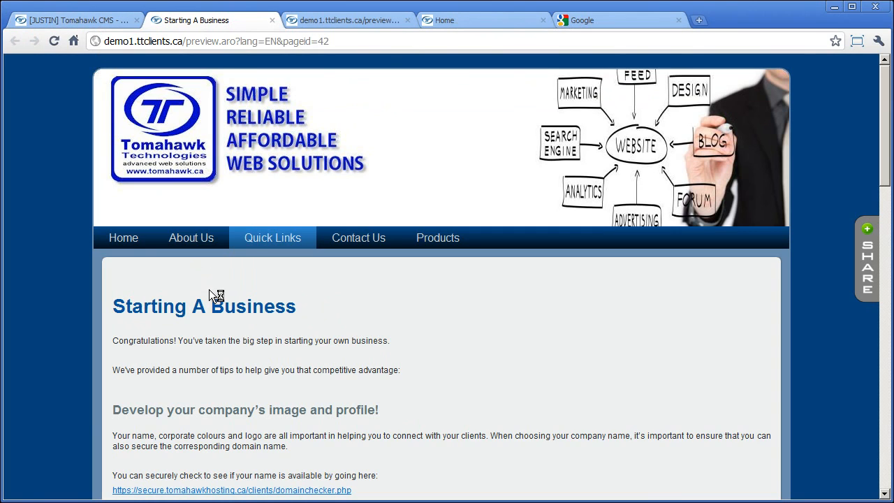
mouse_move(277, 249)
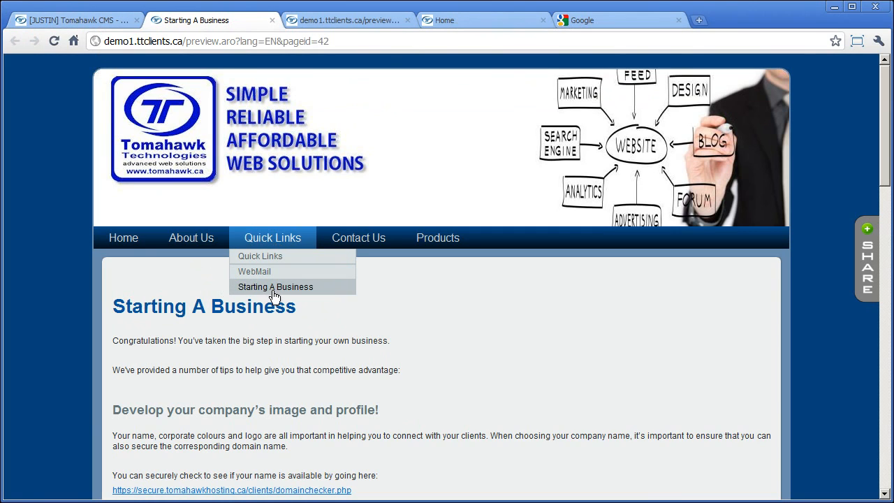
left_click(331, 22)
scroll(368, 305, "down", 4)
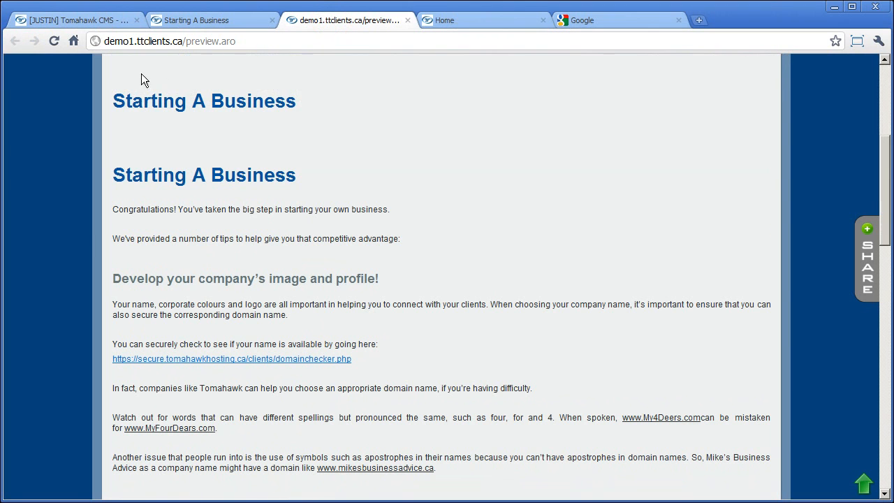
left_click(109, 28)
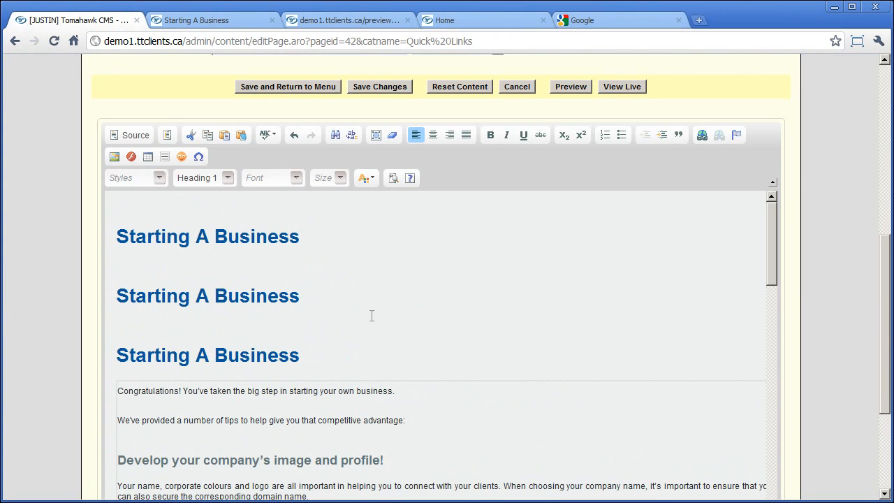
scroll(94, 115, "up", 6)
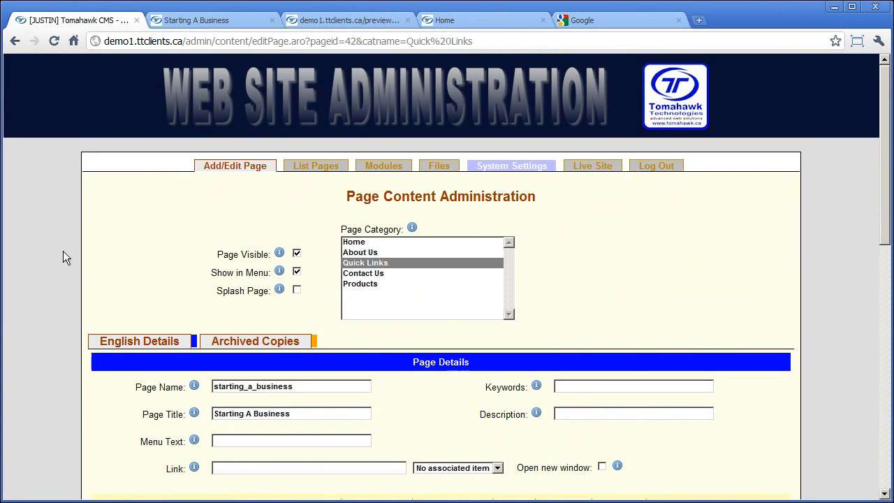
scroll(74, 243, "down", 5)
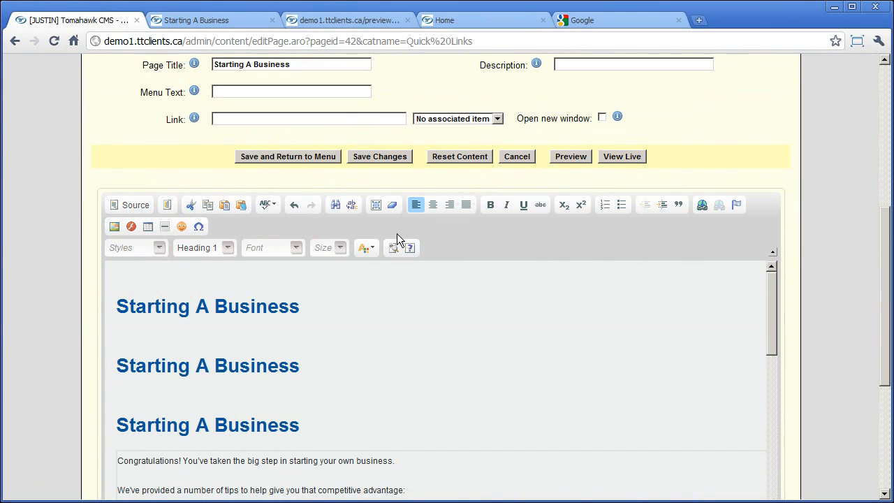
scroll(150, 206, "up", 5)
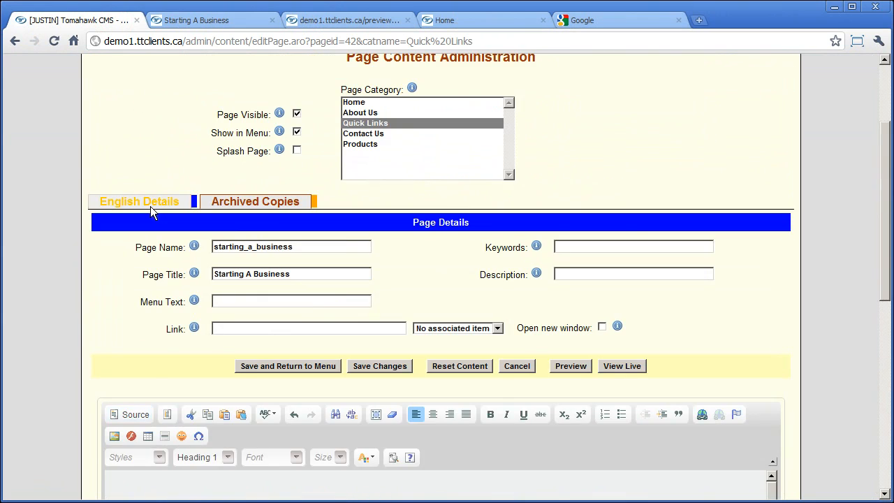